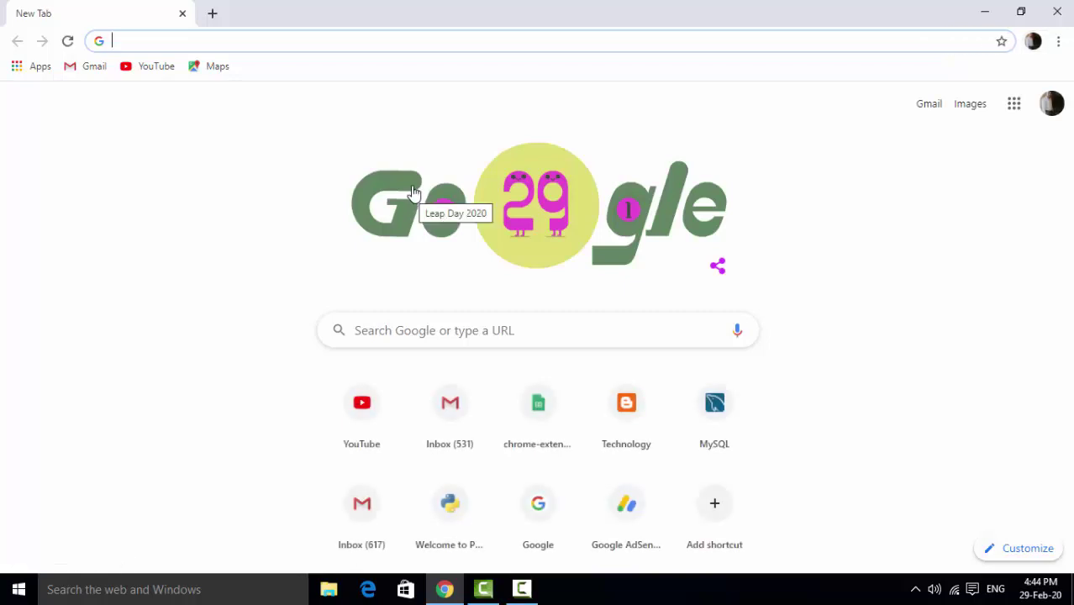
# Launch Google Sheets from Chrome's Apps page.
pyautogui.click(34, 65)
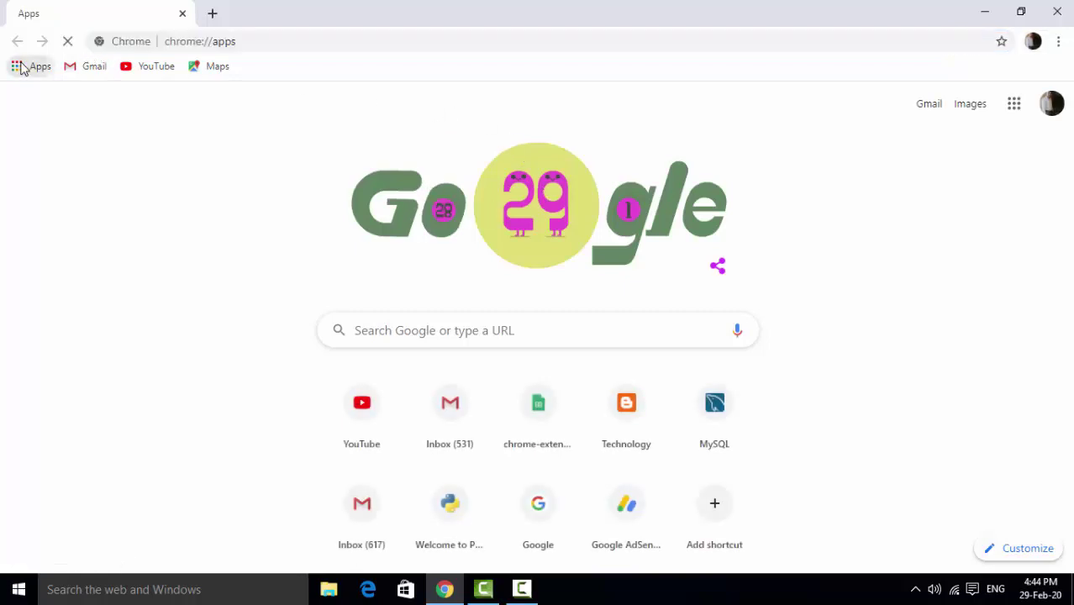
pyautogui.click(758, 185)
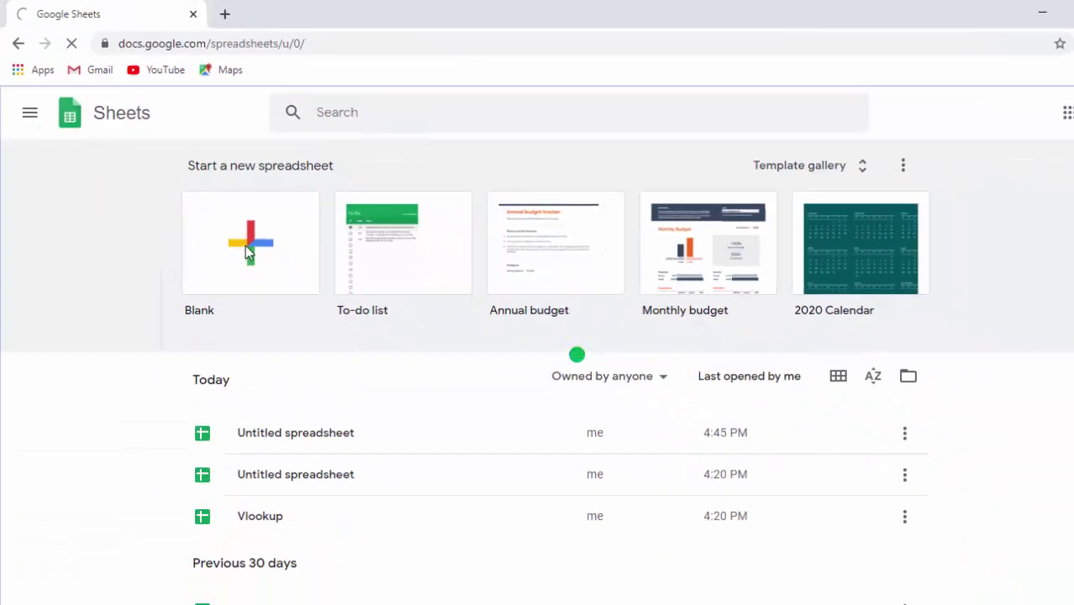
# Create a blank spreadsheet and merge cells C1:G3 with Merge all.
pyautogui.click(246, 249)
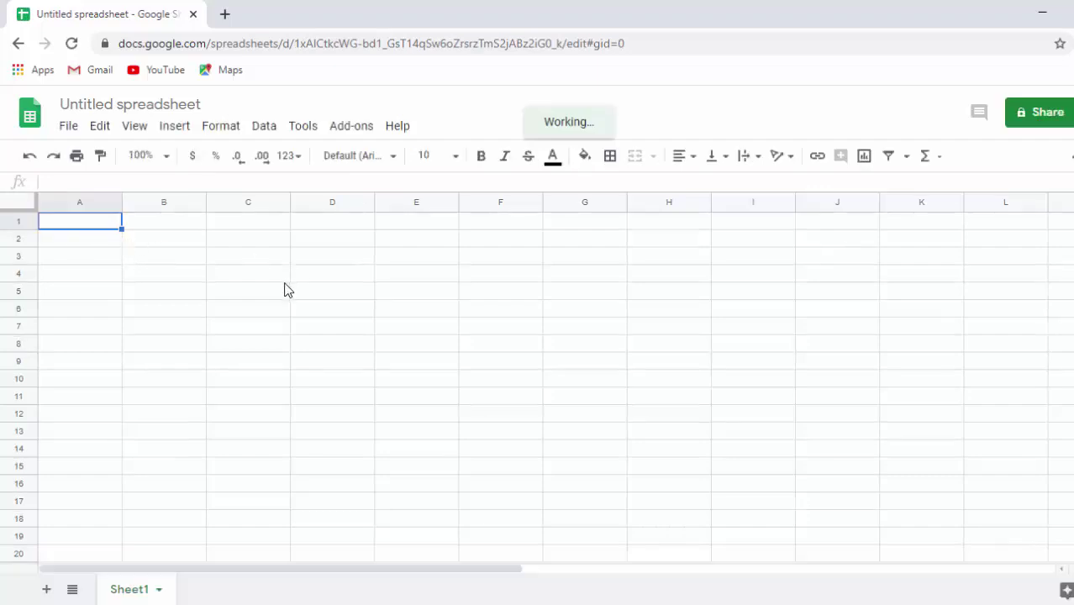
pyautogui.moveTo(242, 223)
pyautogui.mouseDown()
pyautogui.moveTo(329, 274)
pyautogui.moveTo(376, 278)
pyautogui.moveTo(428, 261)
pyautogui.moveTo(557, 255)
pyautogui.mouseUp()
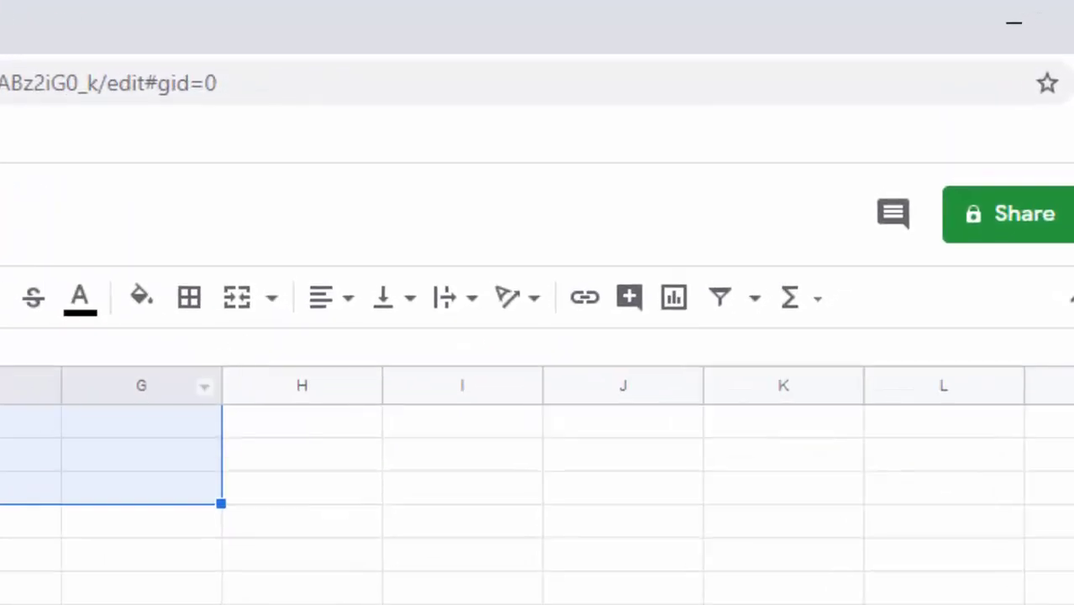
pyautogui.moveTo(124, 254)
pyautogui.mouseDown()
pyautogui.moveTo(444, 311)
pyautogui.moveTo(493, 307)
pyautogui.mouseUp()
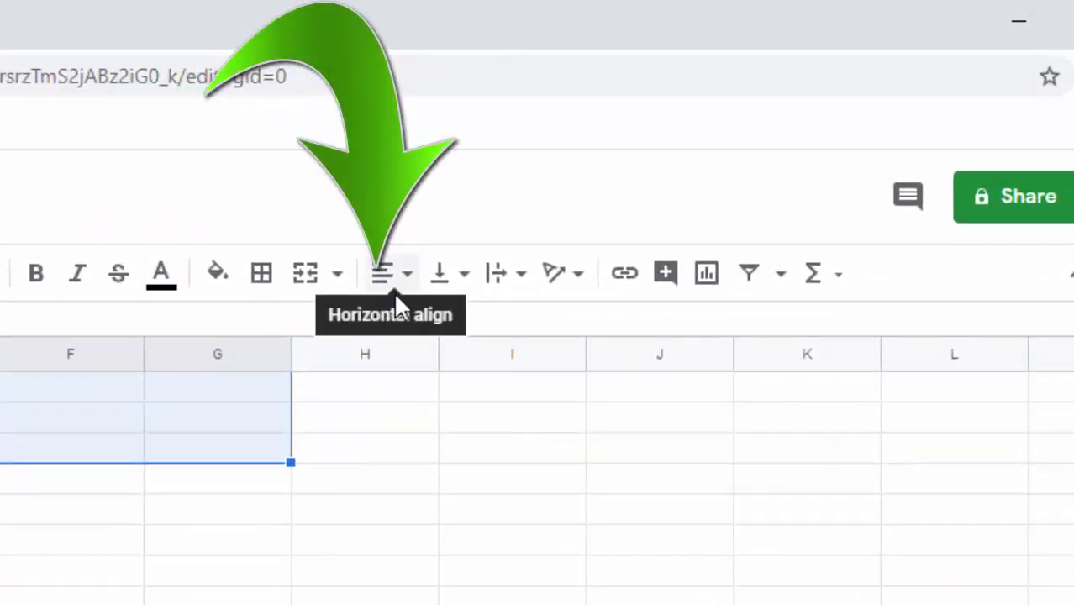
pyautogui.click(337, 276)
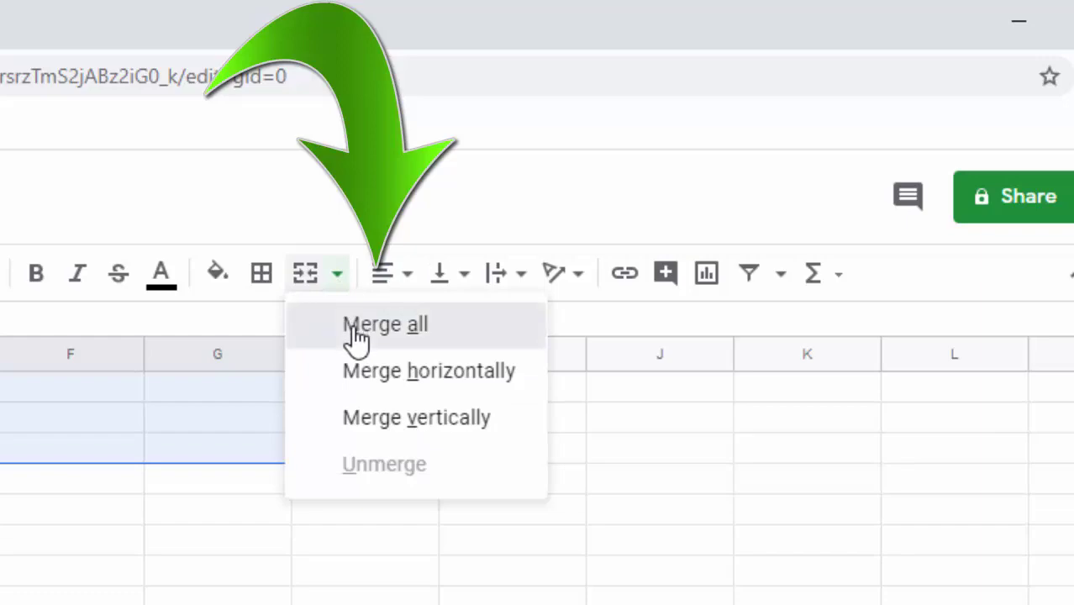
pyautogui.click(356, 328)
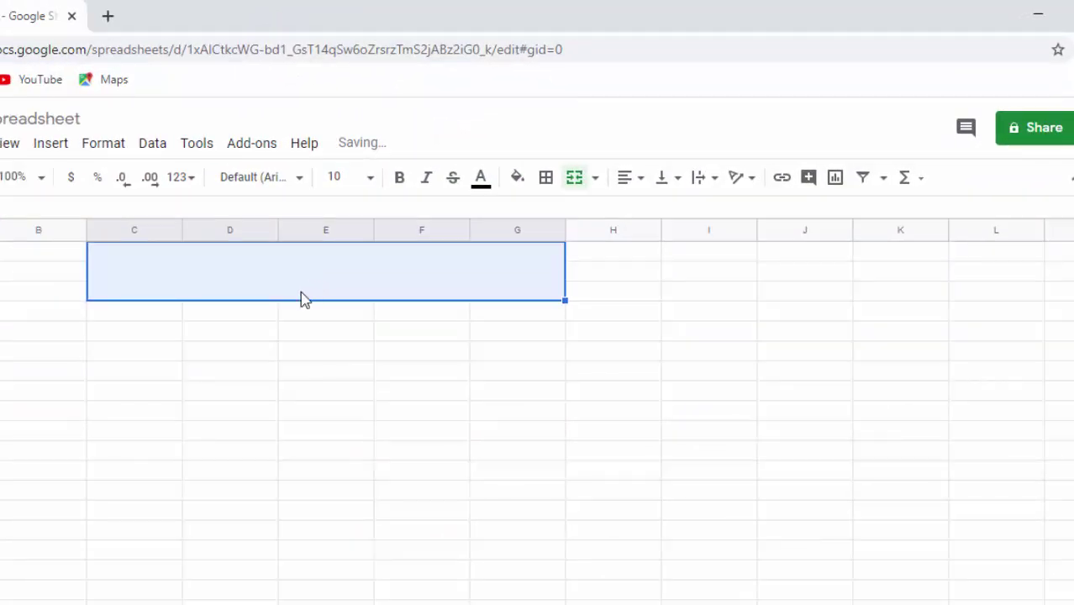
pyautogui.doubleClick(281, 293)
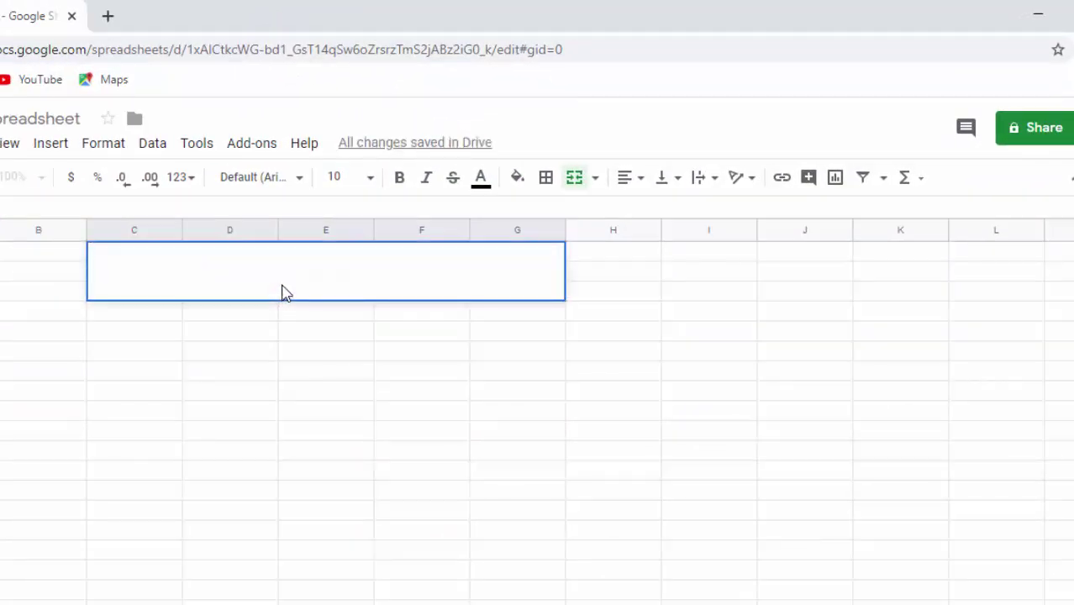
pyautogui.click(273, 379)
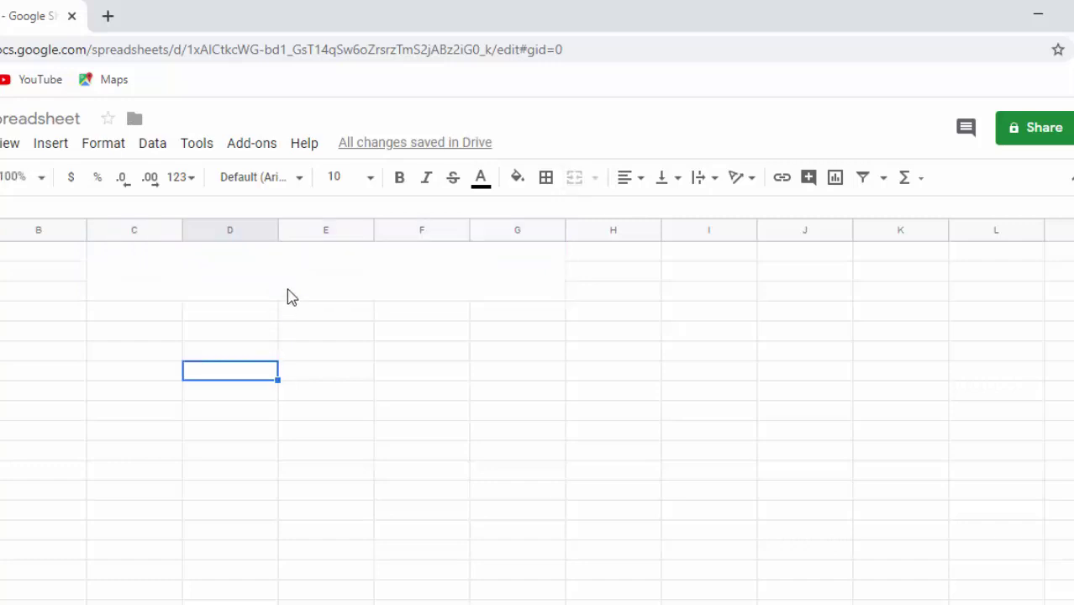
pyautogui.click(294, 286)
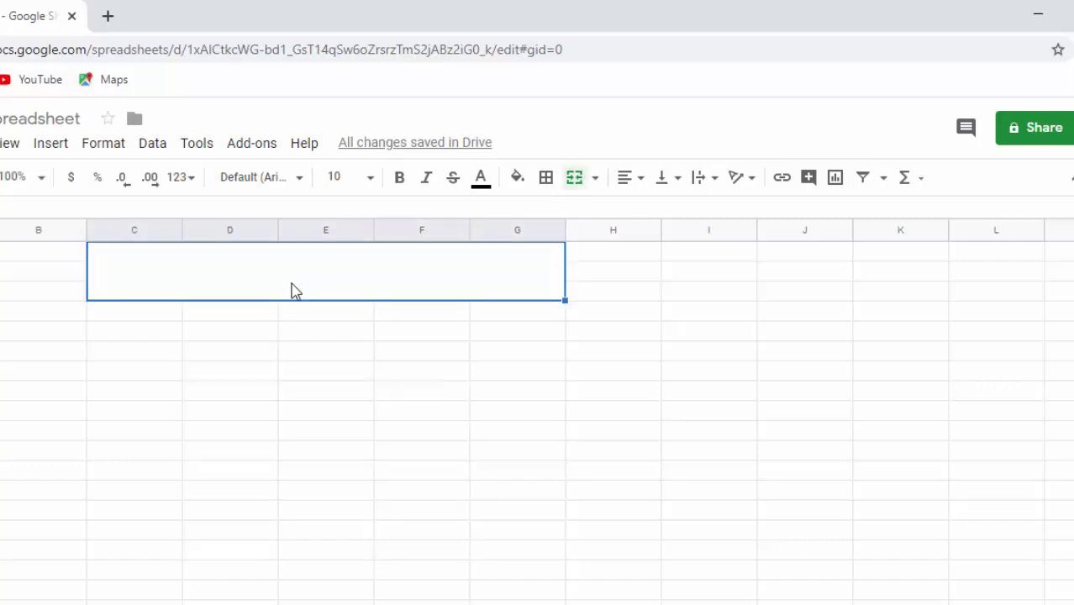
# Enter 'The Shining India Mart' in the merged cell, styled bold, italic, 24-point and horizontally centred.
pyautogui.write('The')
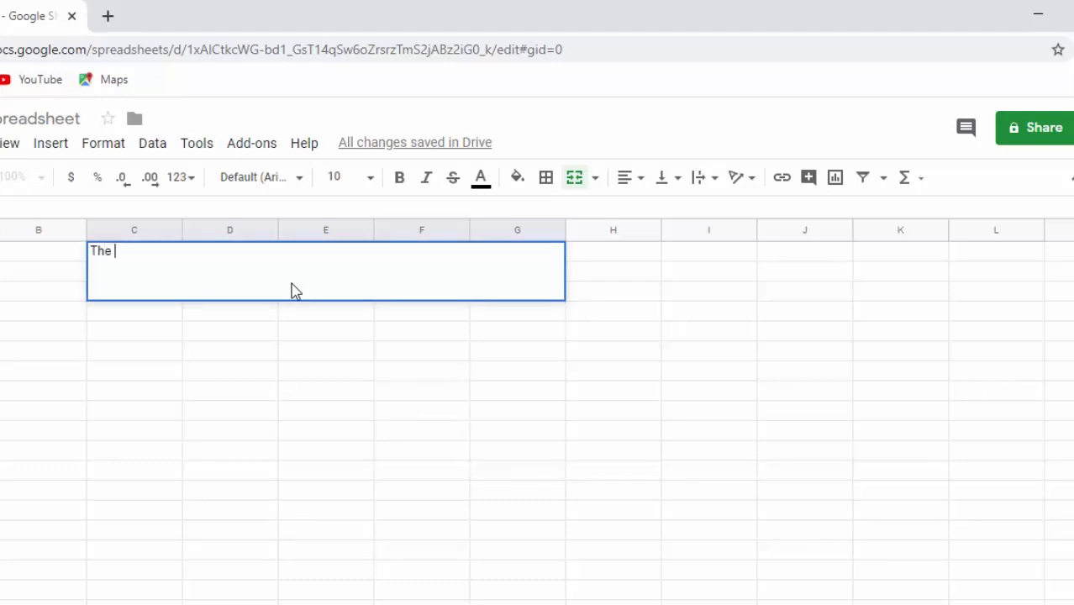
pyautogui.write(' Shining India Mart')
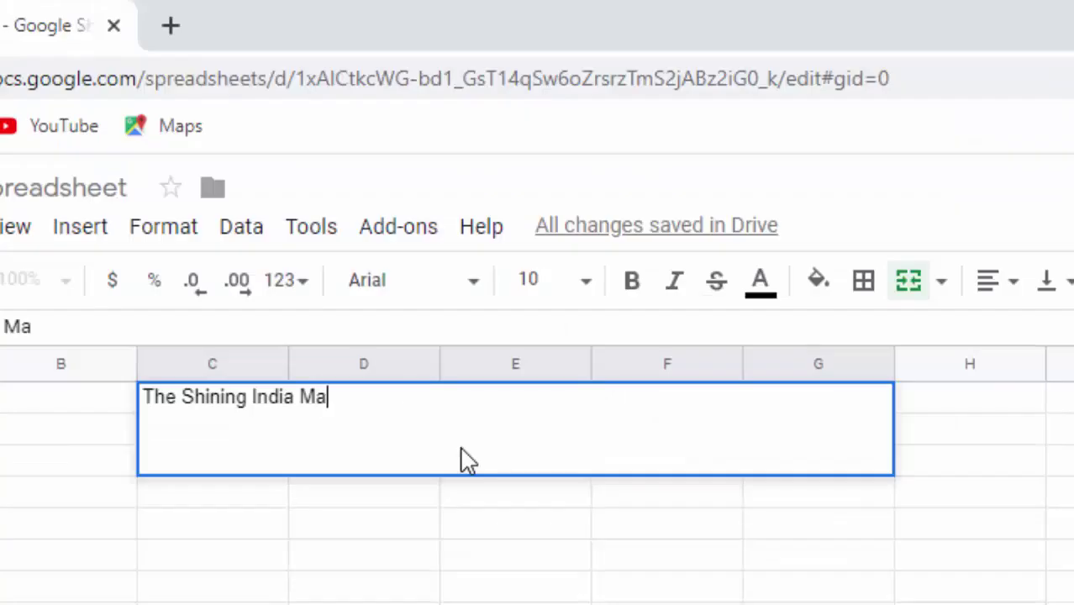
pyautogui.click(483, 593)
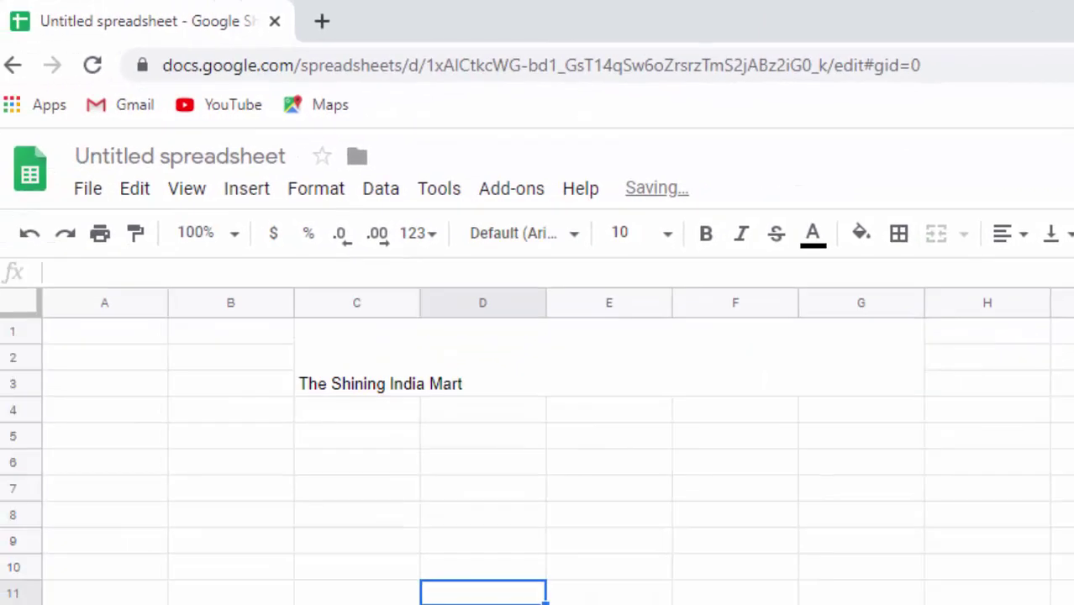
pyautogui.click(498, 388)
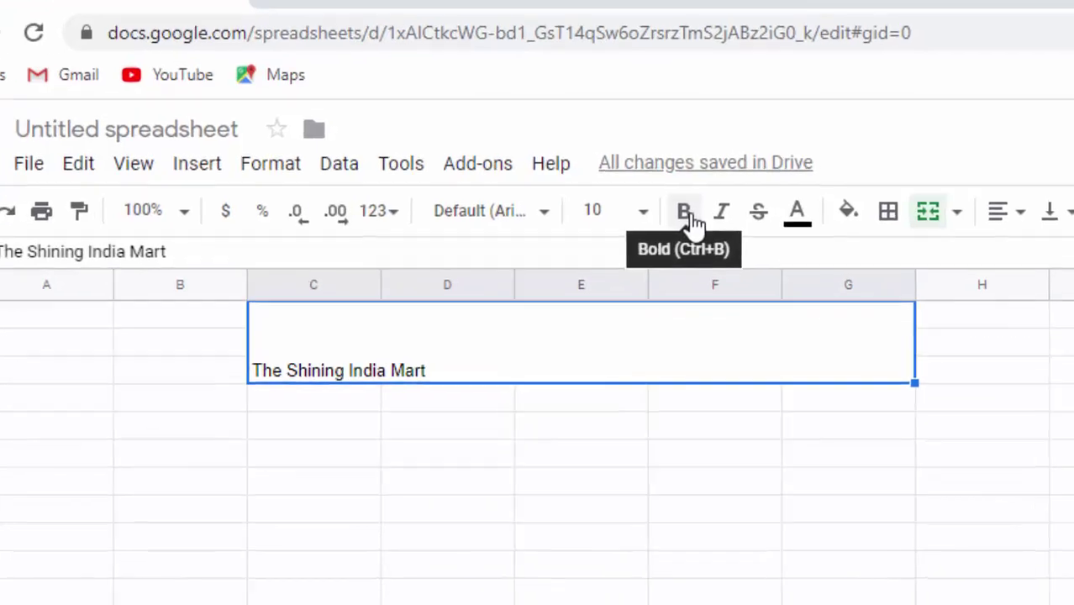
pyautogui.click(711, 240)
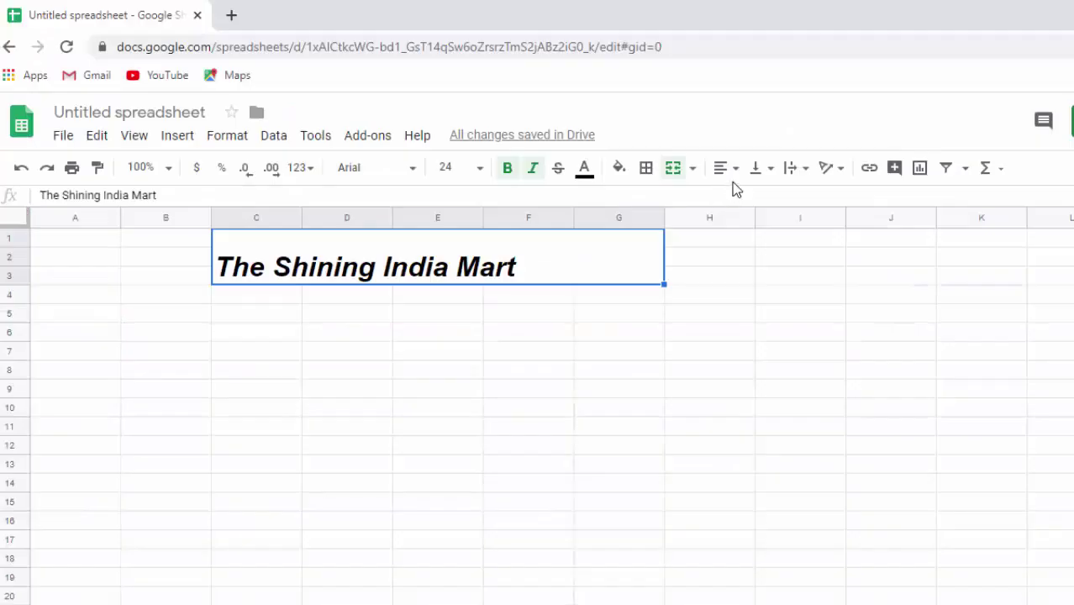
pyautogui.click(737, 172)
pyautogui.click(748, 202)
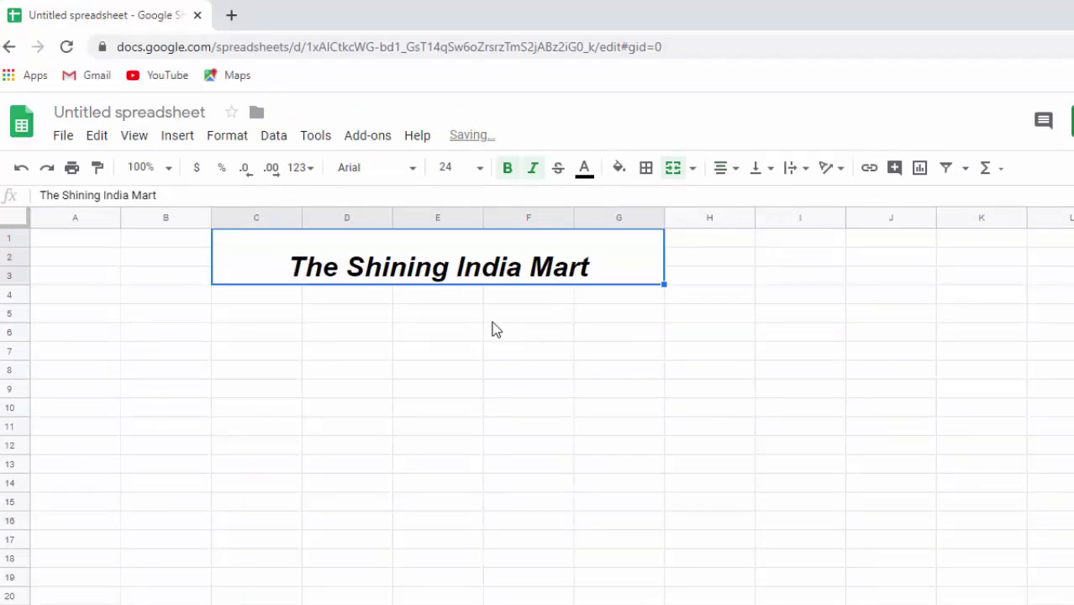
# Set the shop name's font size to 36.
pyautogui.doubleClick(593, 269)
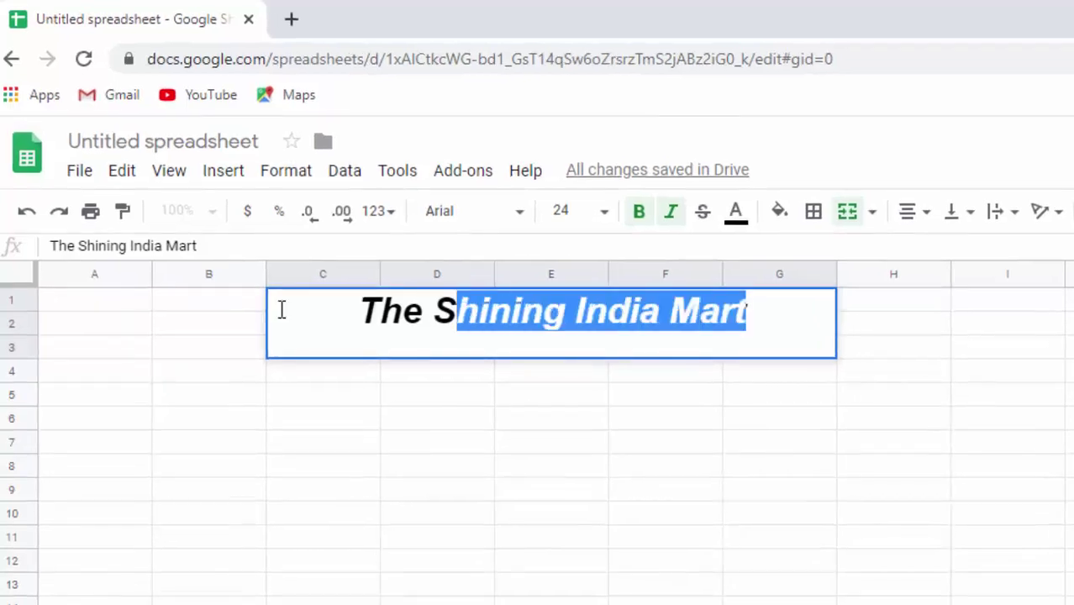
pyautogui.moveTo(593, 269); pyautogui.dragTo(143, 252)
pyautogui.click(588, 212)
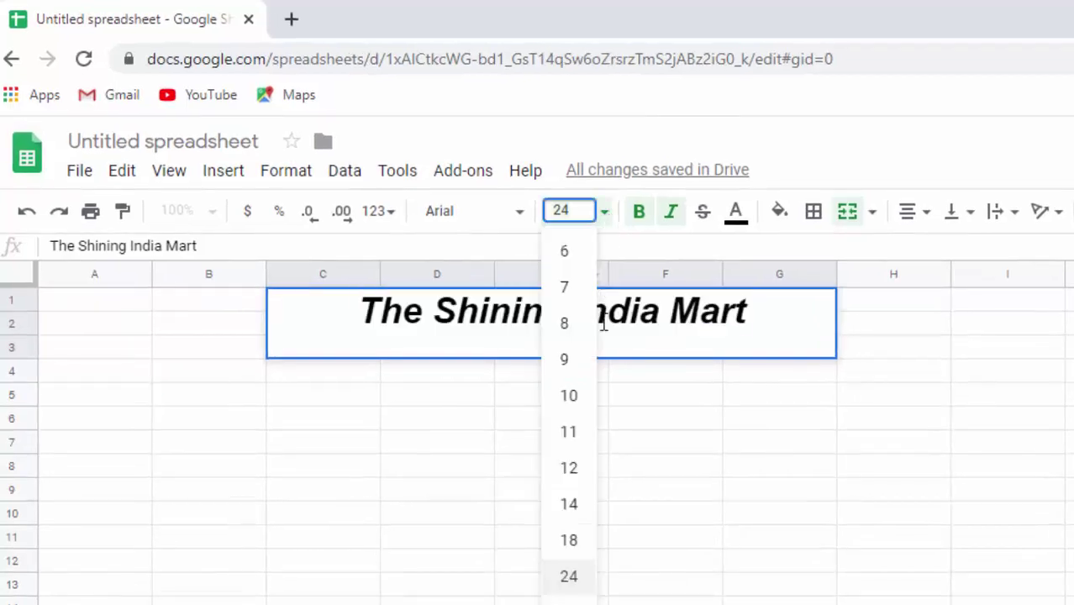
pyautogui.click(522, 559)
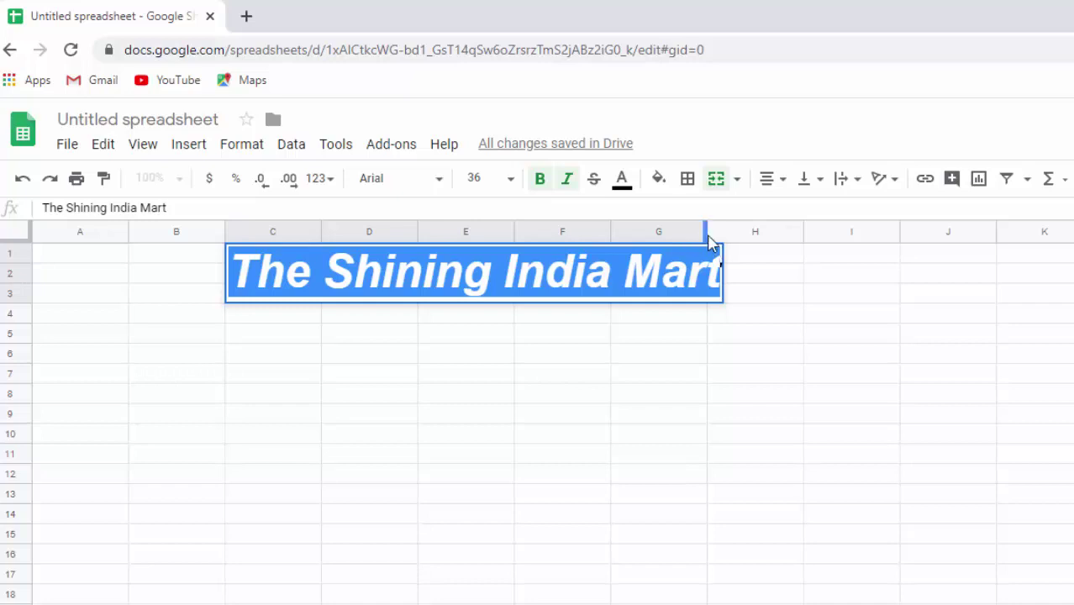
# Widen column G so the full title fits inside the merged cell.
pyautogui.moveTo(706, 235); pyautogui.dragTo(775, 286)
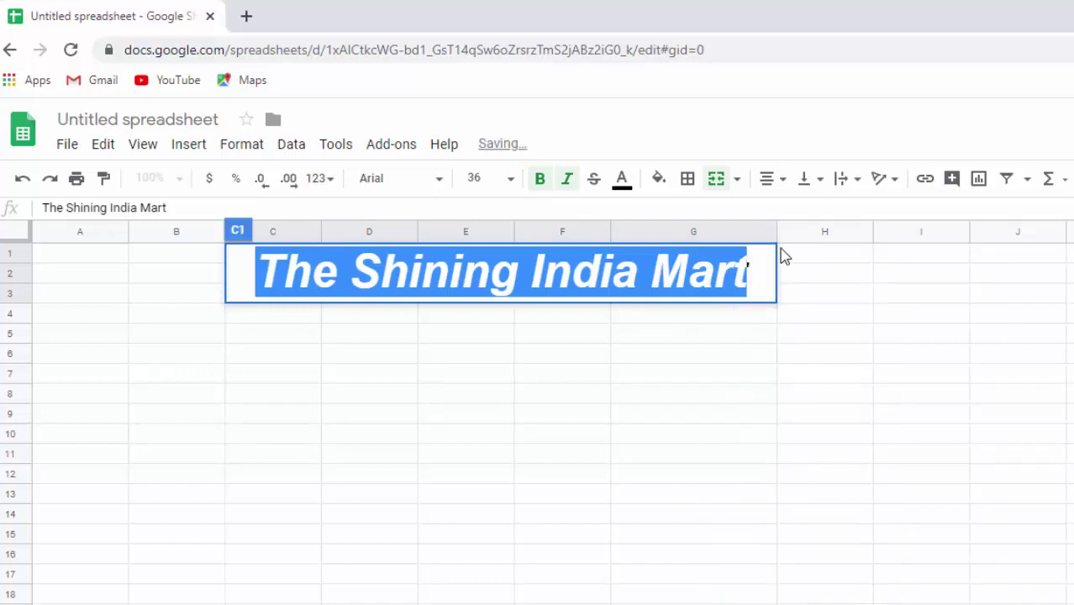
pyautogui.moveTo(775, 238); pyautogui.dragTo(827, 268)
pyautogui.click(792, 281)
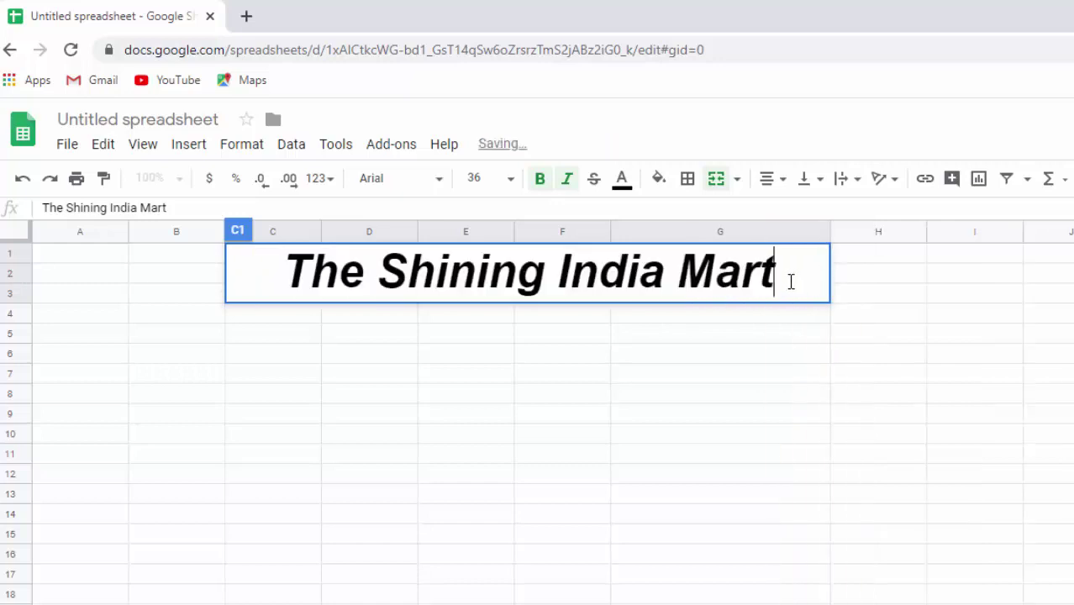
pyautogui.click(654, 373)
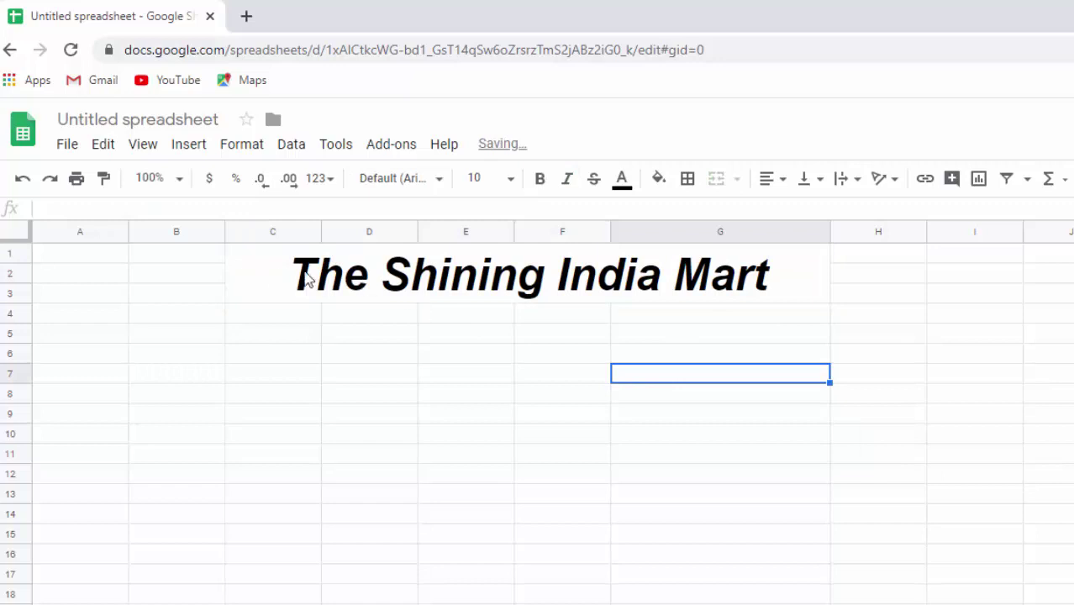
pyautogui.click(374, 279)
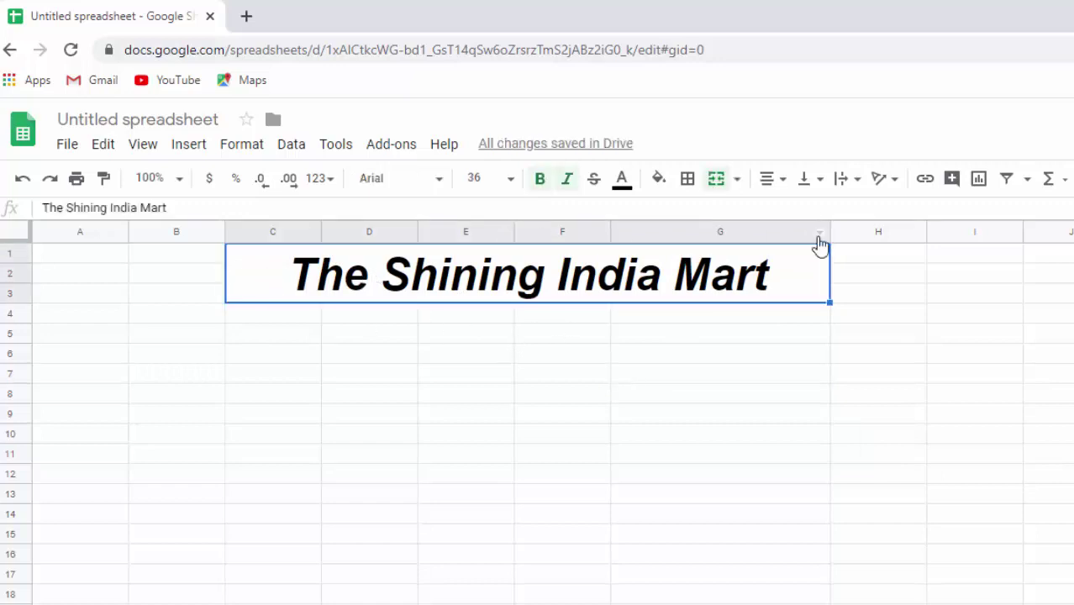
pyautogui.click(257, 313)
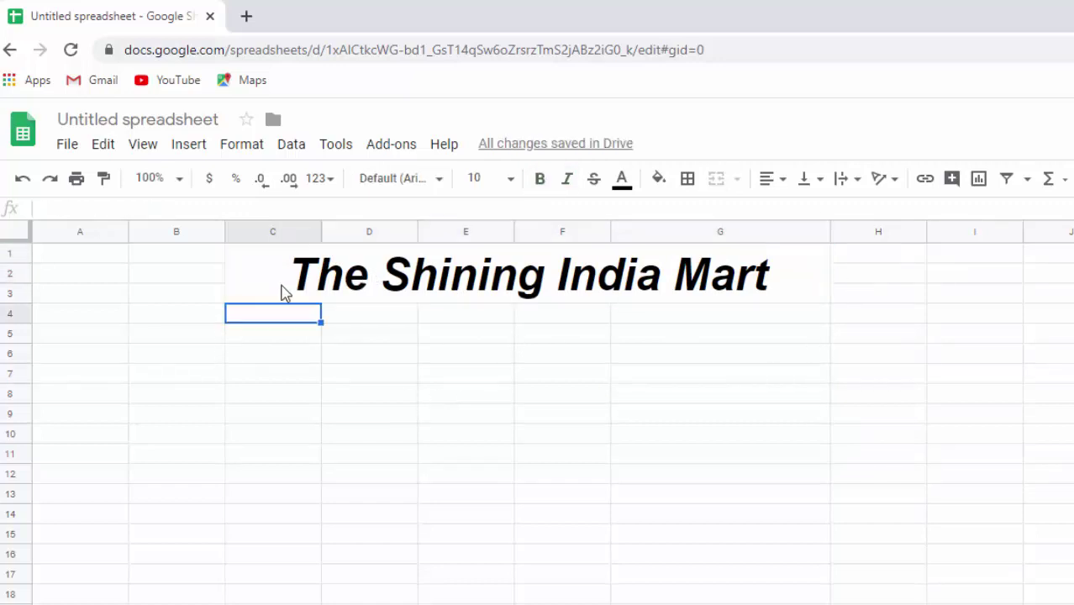
pyautogui.click(283, 274)
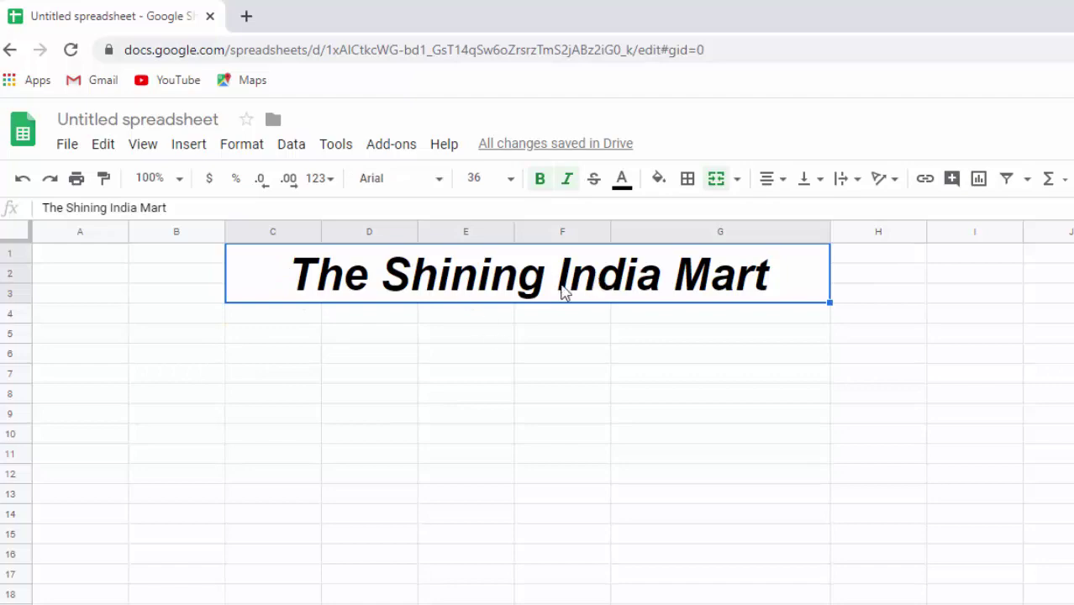
# Apply bottom, top, left and right borders around the merged title cell.
pyautogui.click(687, 178)
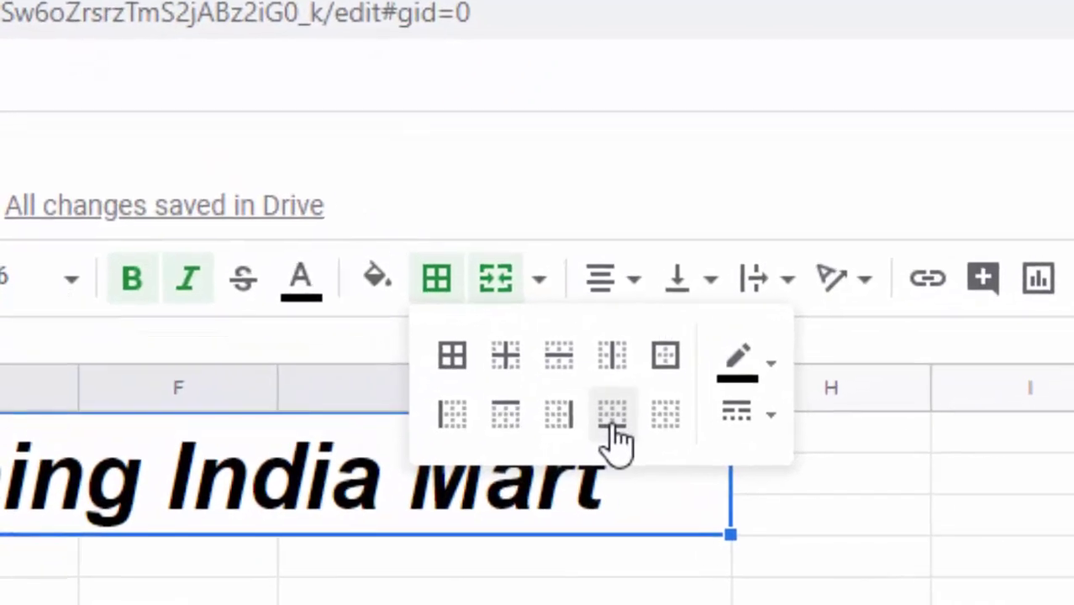
pyautogui.click(612, 417)
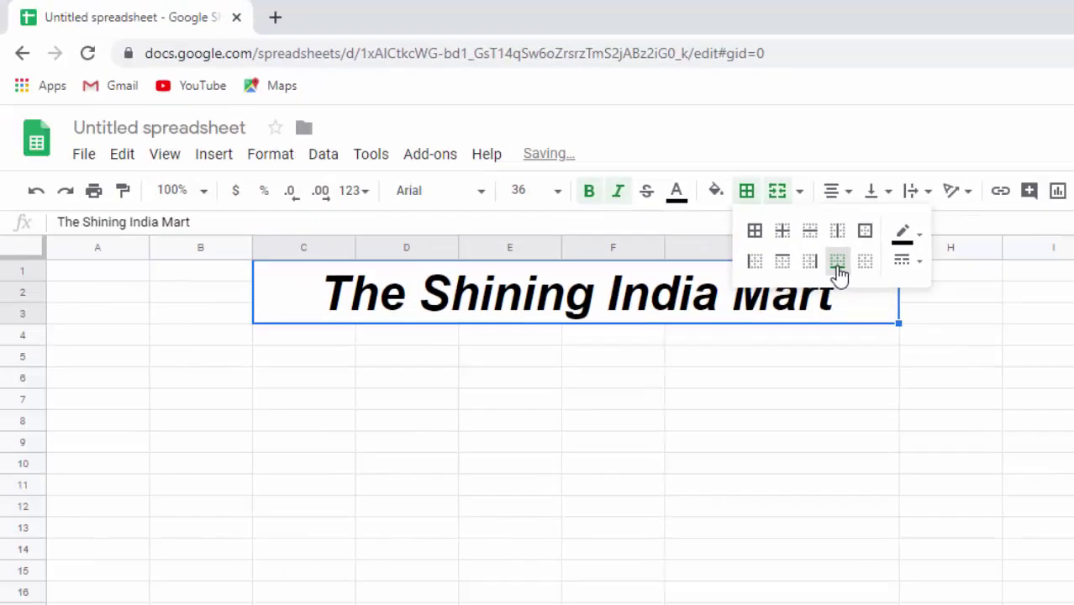
pyautogui.click(783, 263)
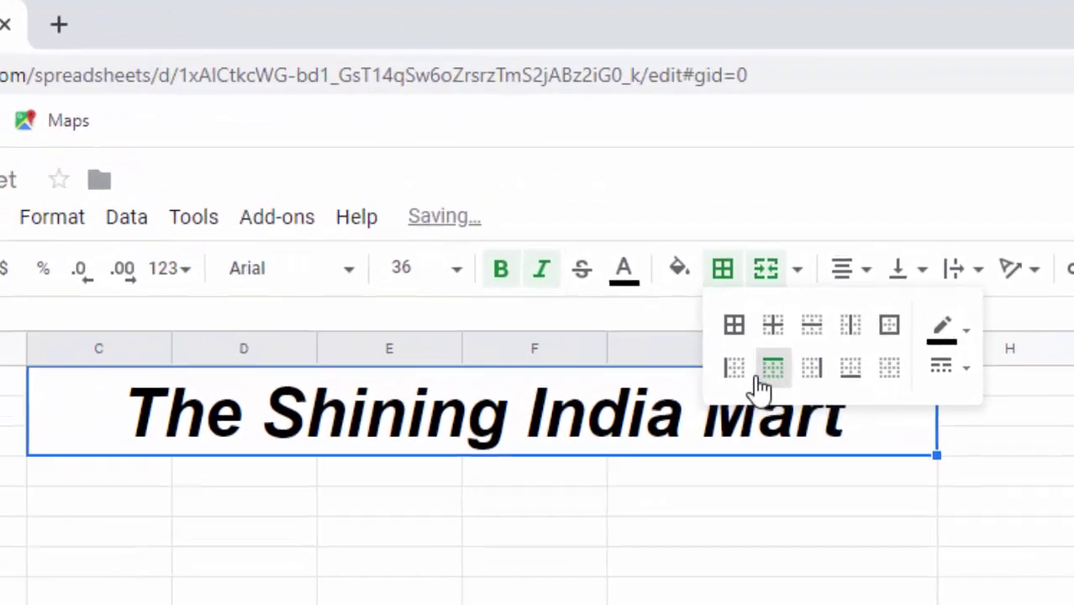
pyautogui.click(733, 373)
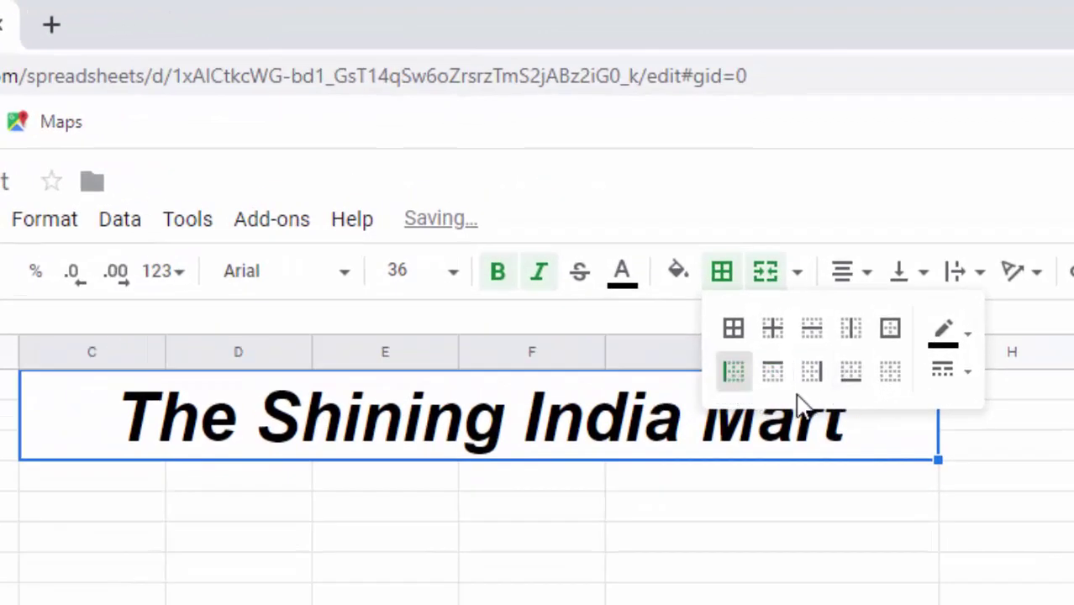
pyautogui.click(812, 374)
pyautogui.click(744, 446)
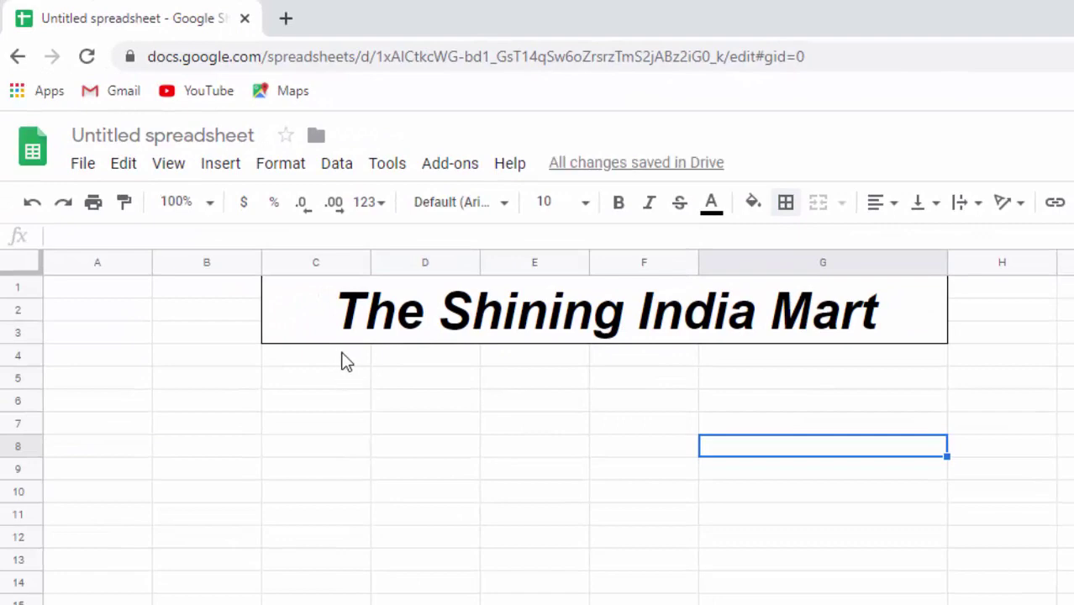
pyautogui.click(653, 367)
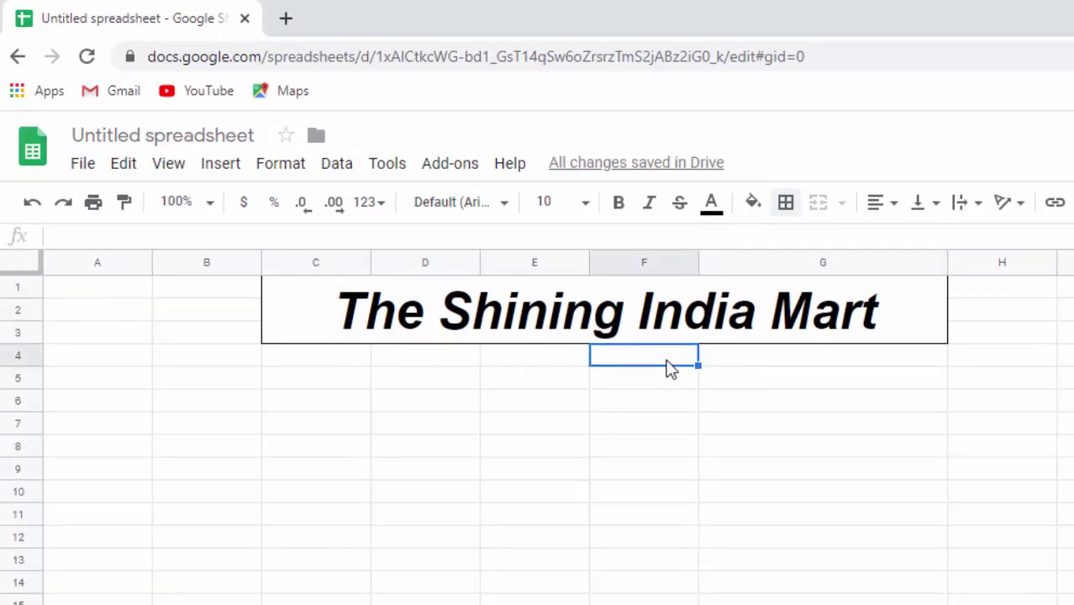
# Add the labels Date in F4, Mobile in C4 and Customer Name in C5.
pyautogui.write('Date')
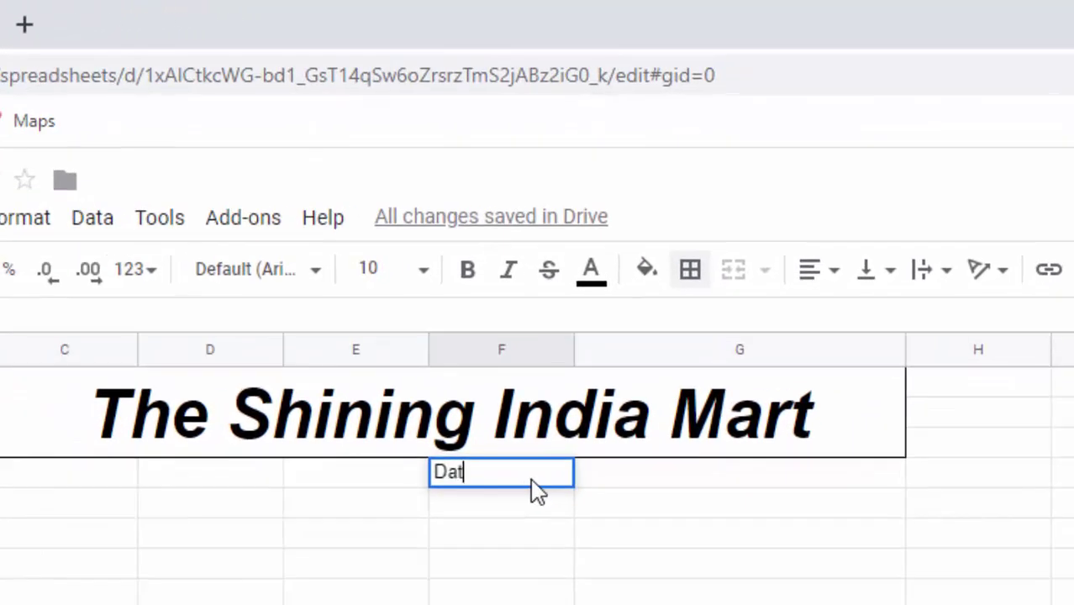
pyautogui.click(750, 477)
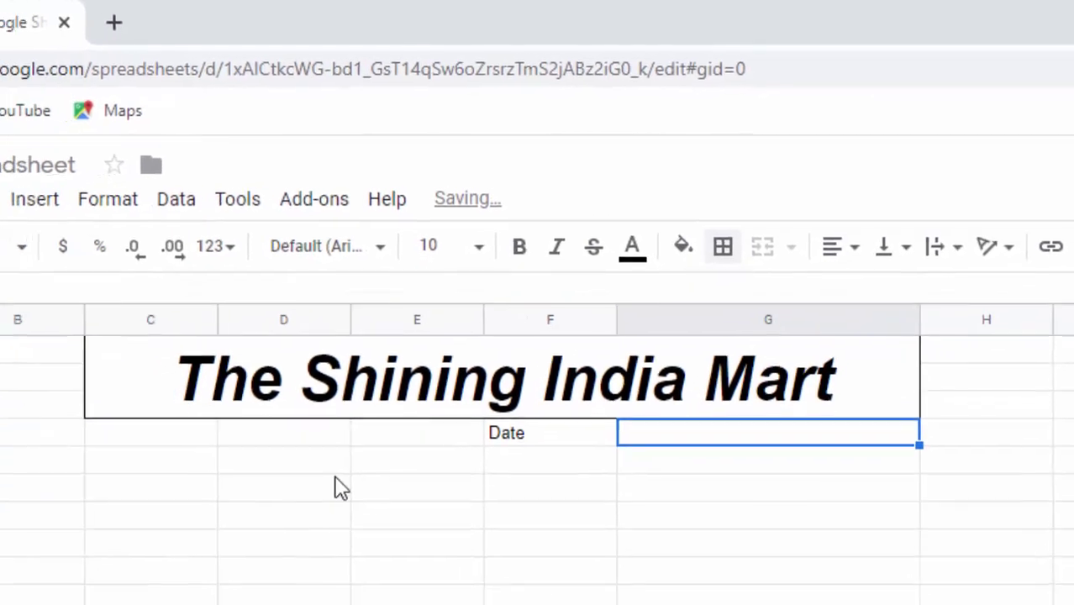
pyautogui.click(196, 404)
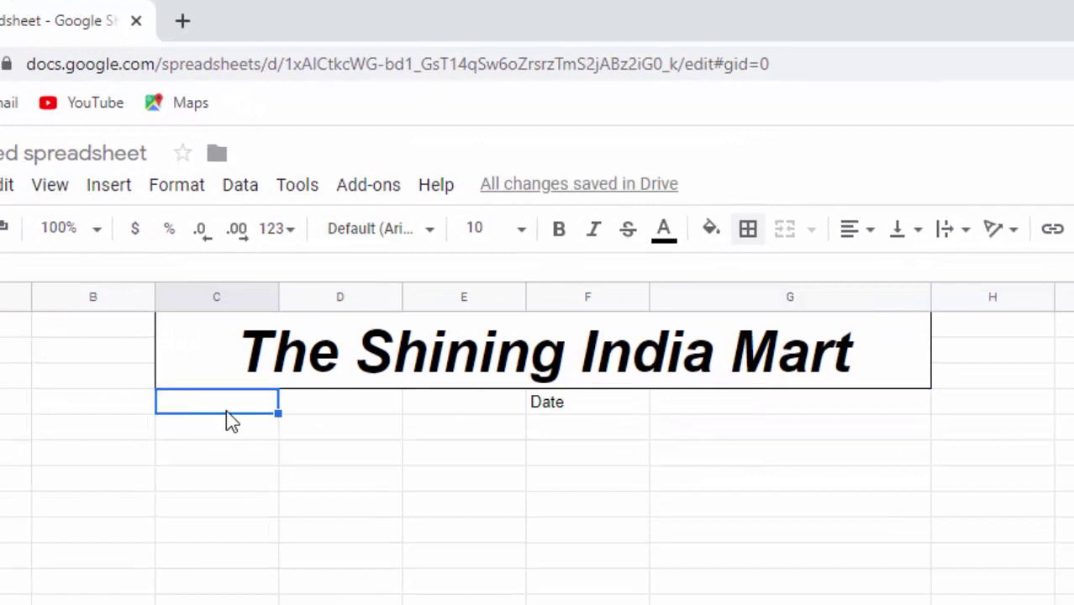
pyautogui.write('Mob')
pyautogui.write('ile')
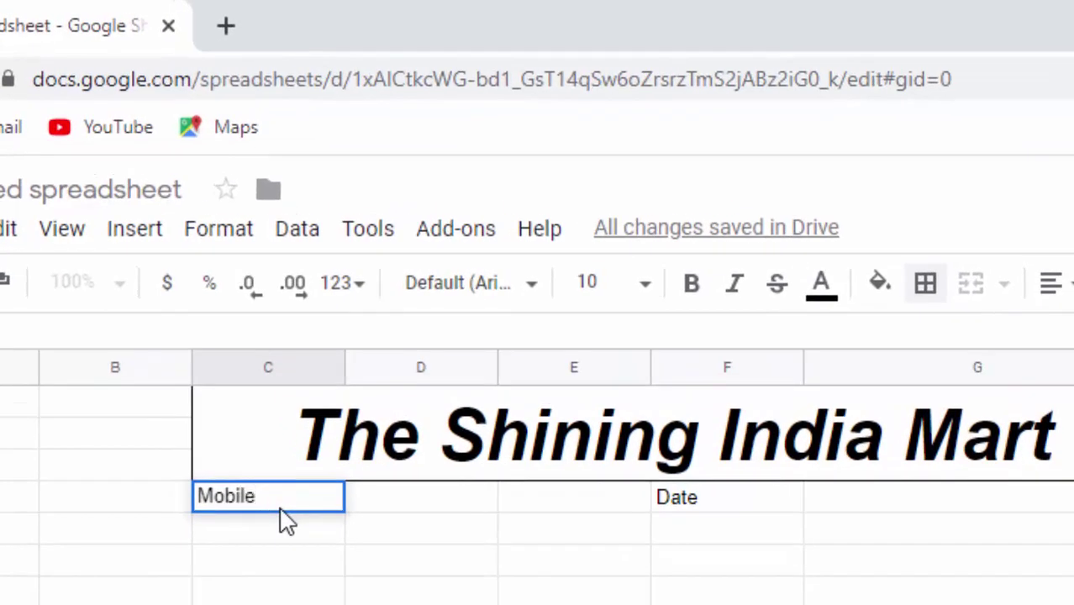
pyautogui.click(442, 501)
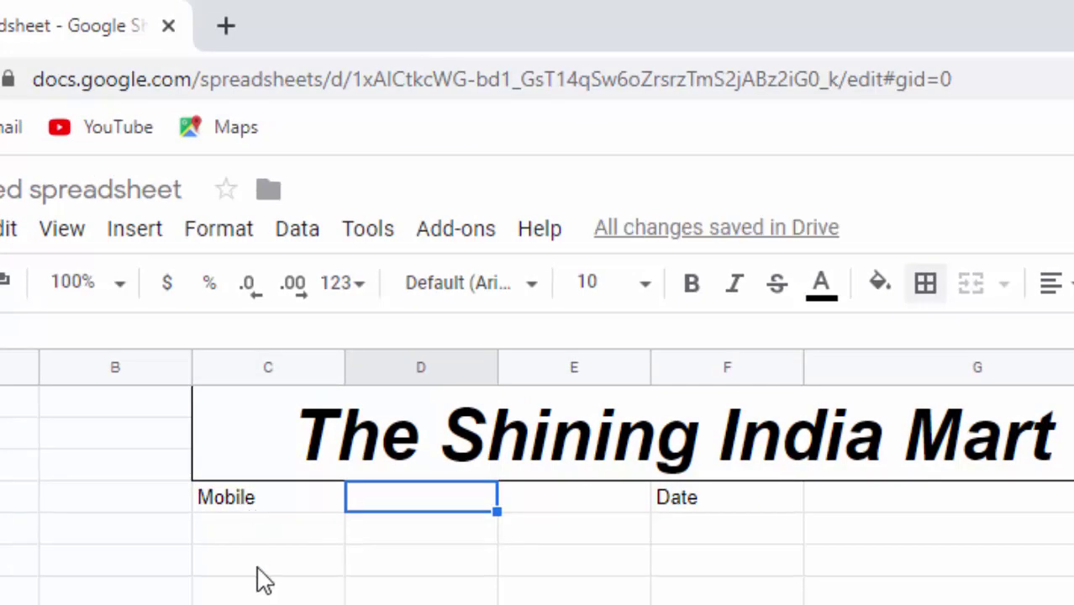
pyautogui.click(230, 535)
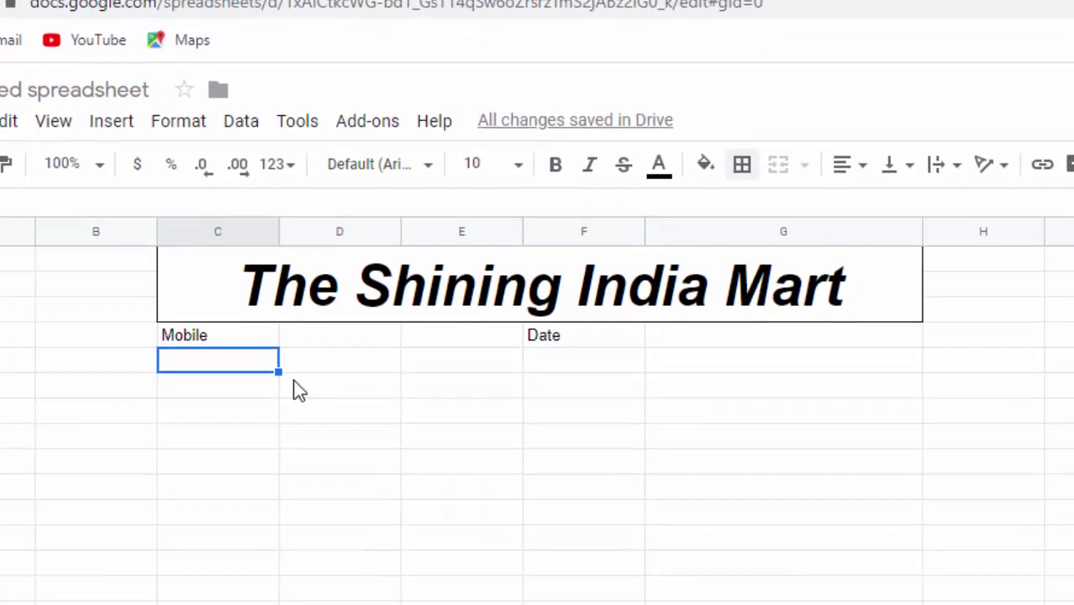
pyautogui.write('Cus')
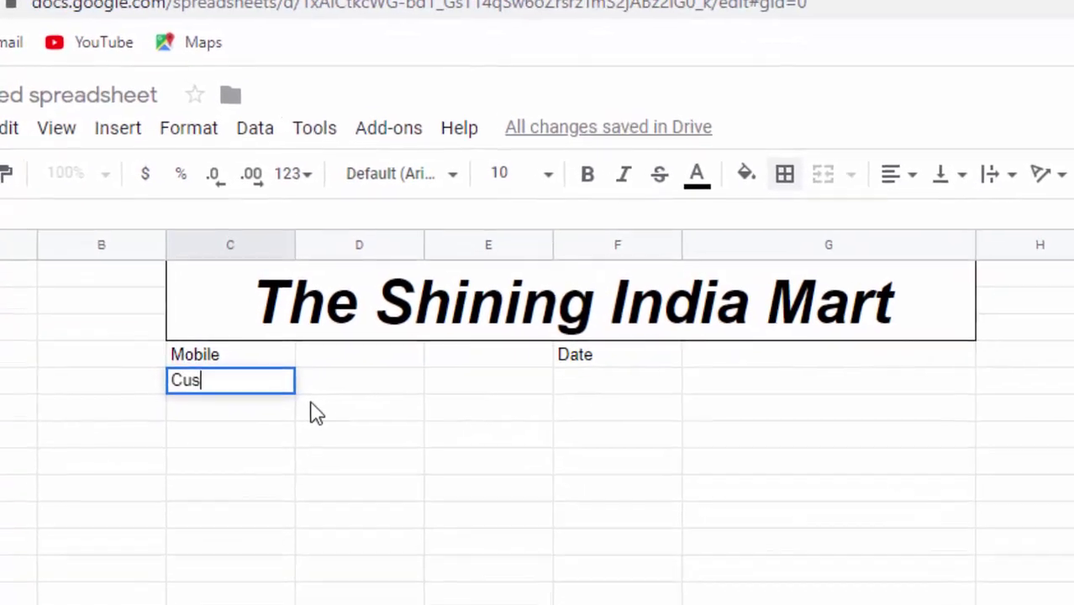
pyautogui.write('y')
pyautogui.write('tomer N')
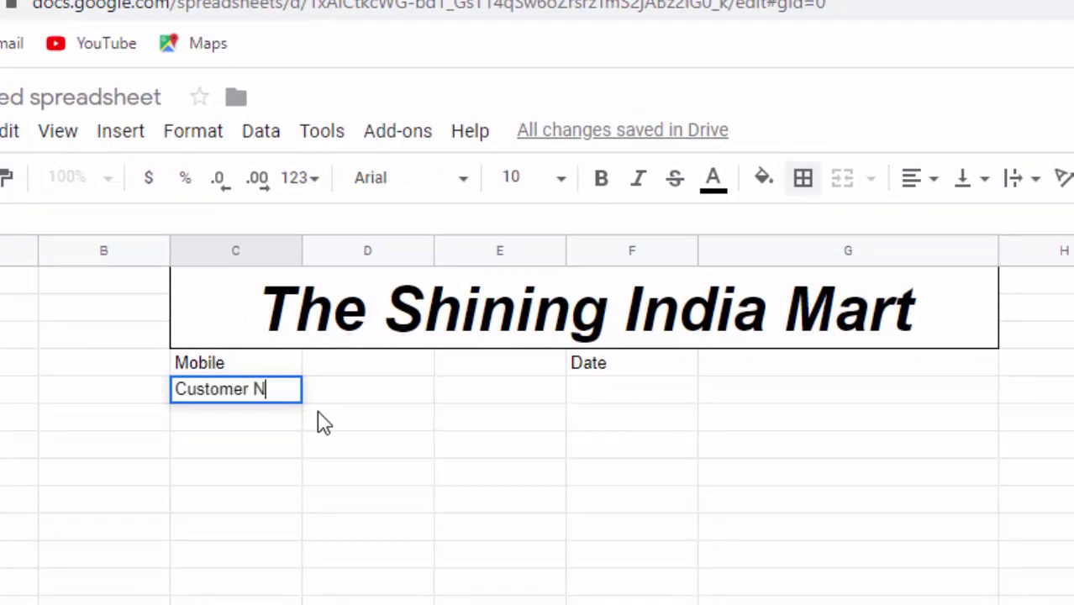
pyautogui.write('e')
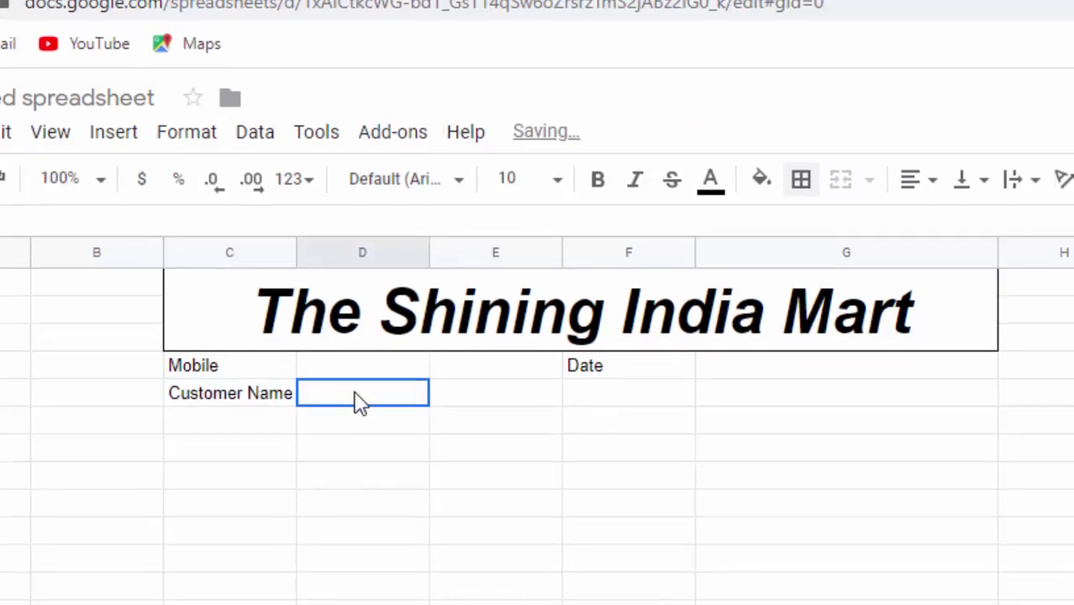
pyautogui.click(356, 397)
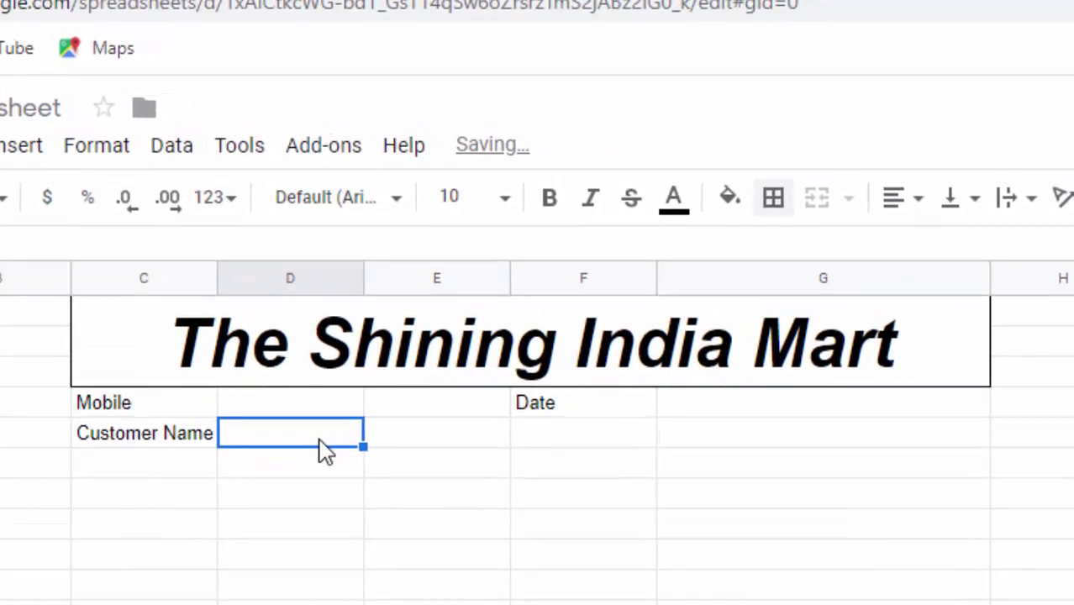
pyautogui.moveTo(324, 451); pyautogui.dragTo(385, 446)
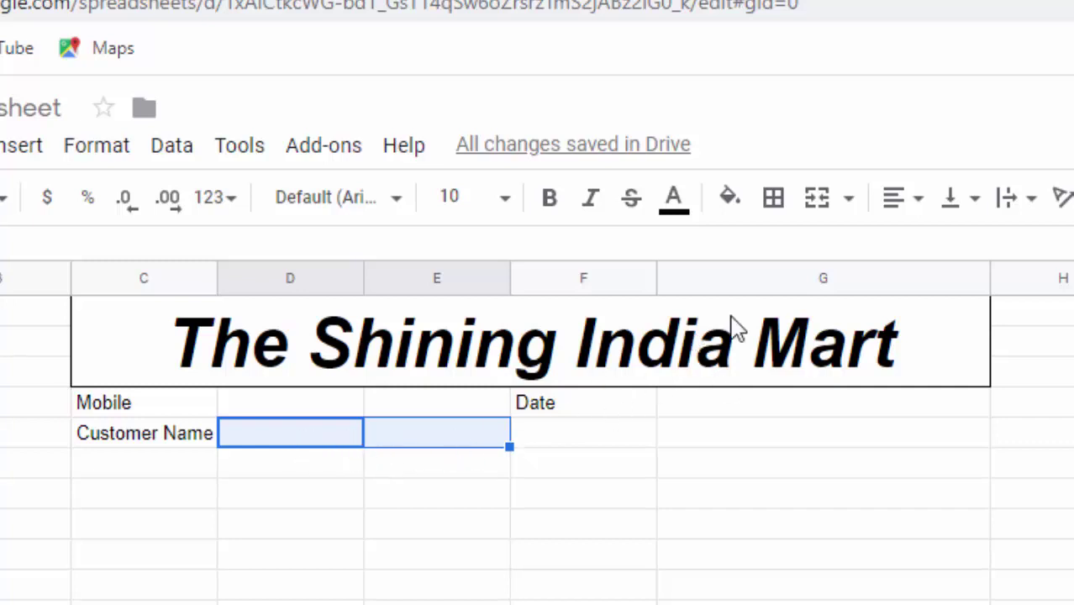
pyautogui.moveTo(901, 197)
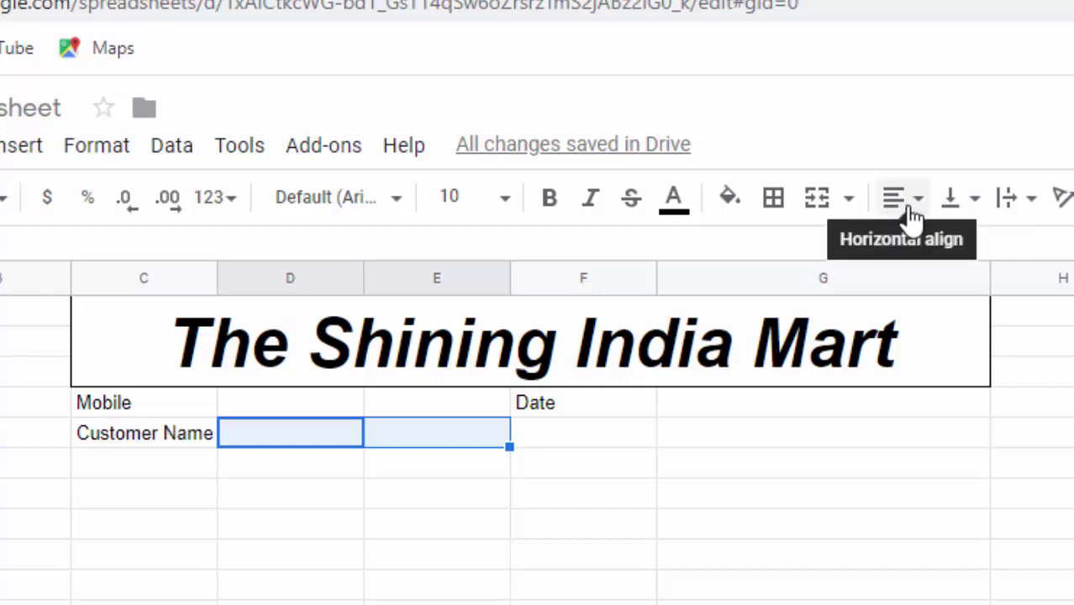
# Merge the Customer Name cell across columns C to E.
pyautogui.click(851, 217)
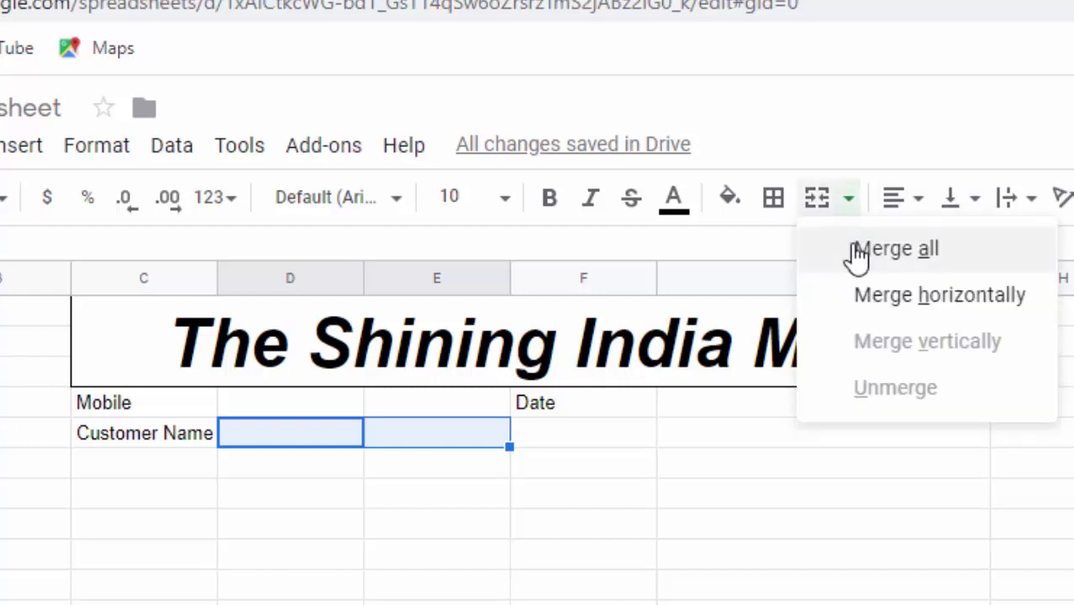
pyautogui.click(857, 251)
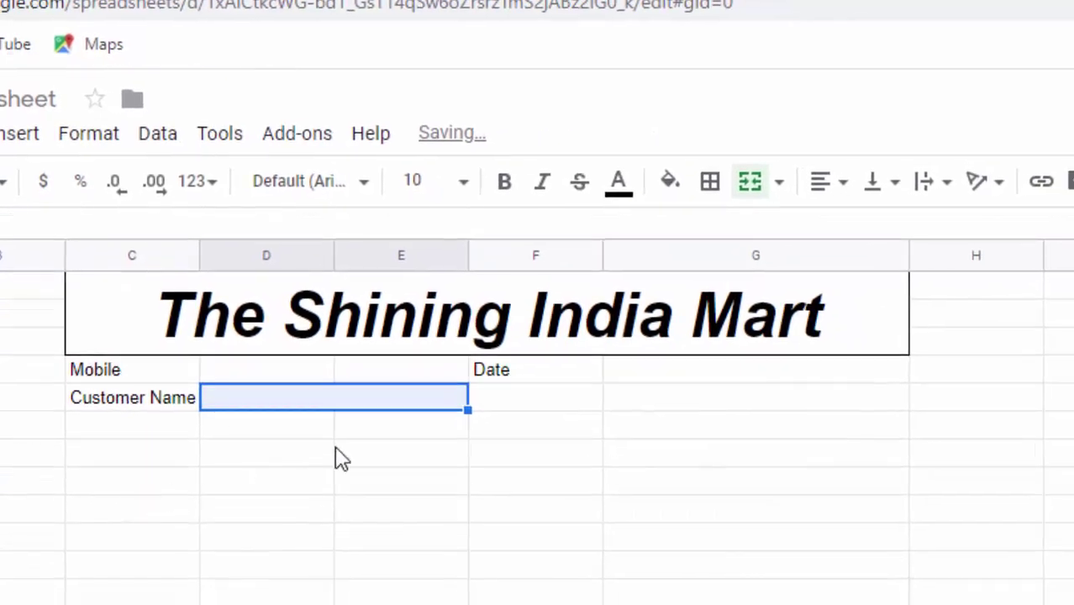
pyautogui.click(389, 398)
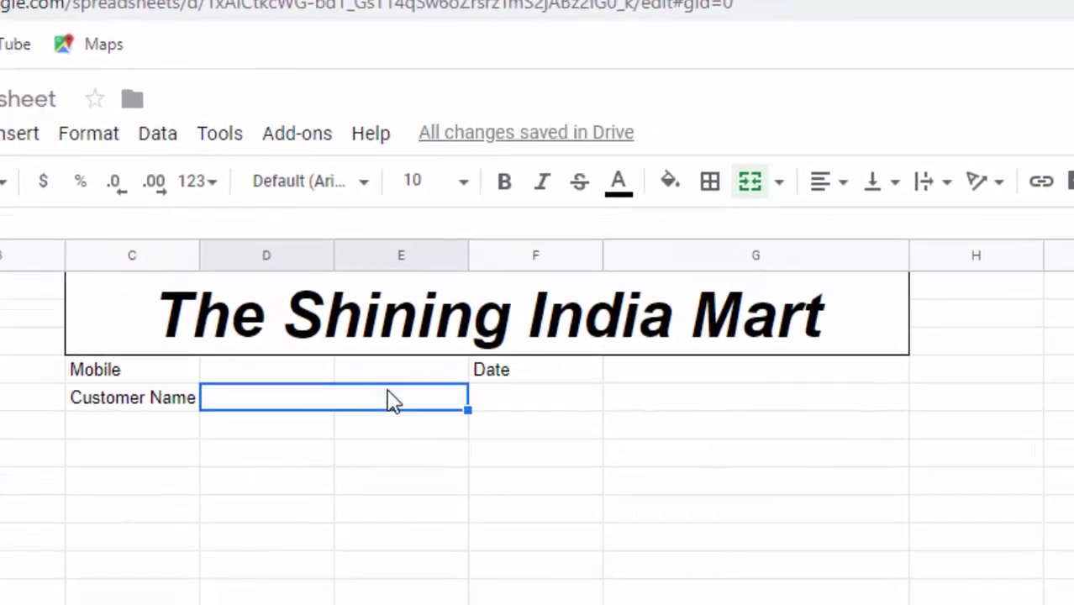
pyautogui.doubleClick(419, 400)
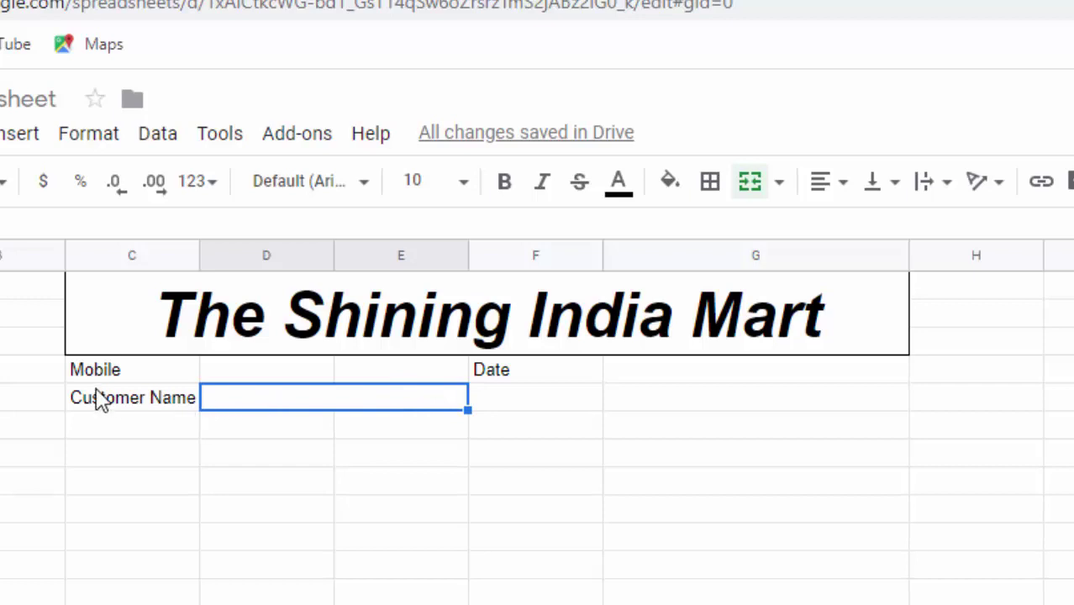
pyautogui.click(130, 401)
pyautogui.moveTo(132, 404); pyautogui.dragTo(255, 412)
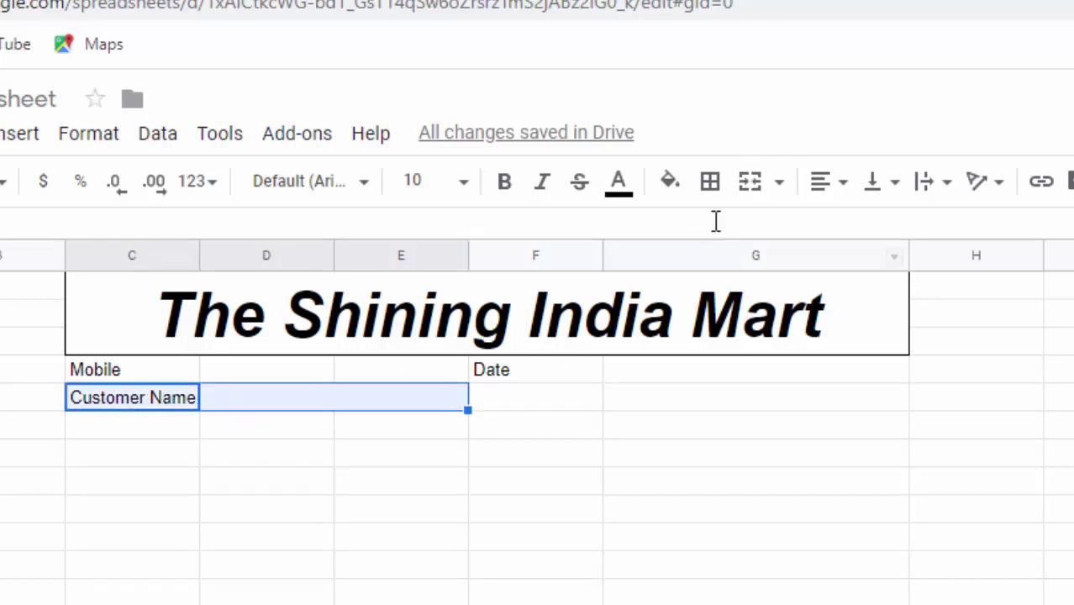
pyautogui.click(741, 200)
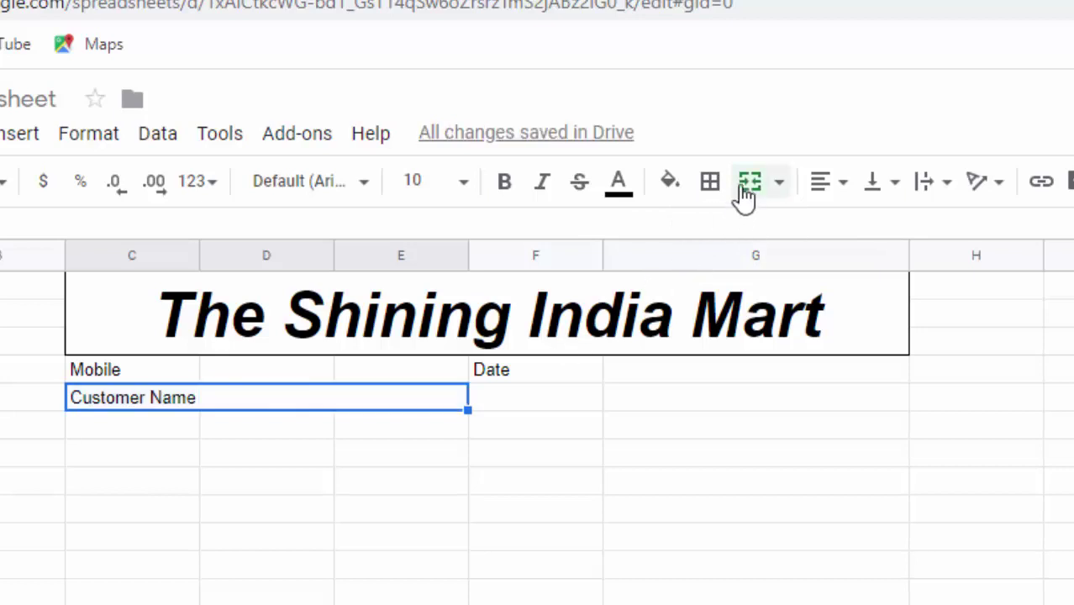
pyautogui.click(743, 199)
pyautogui.click(743, 199)
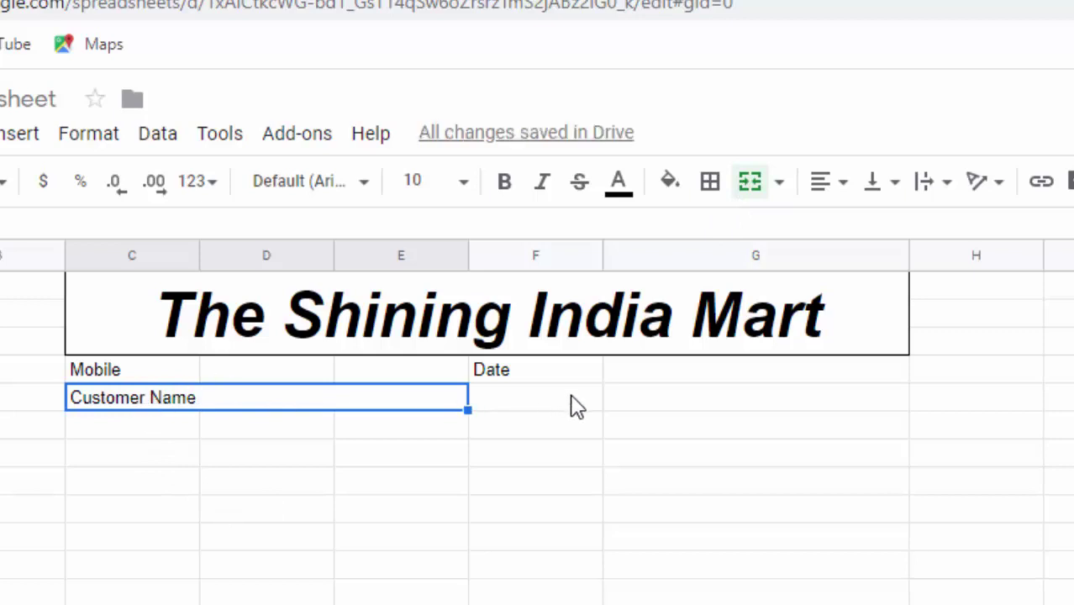
# Merge columns F and G on the Customer Name row.
pyautogui.moveTo(580, 407); pyautogui.dragTo(692, 408)
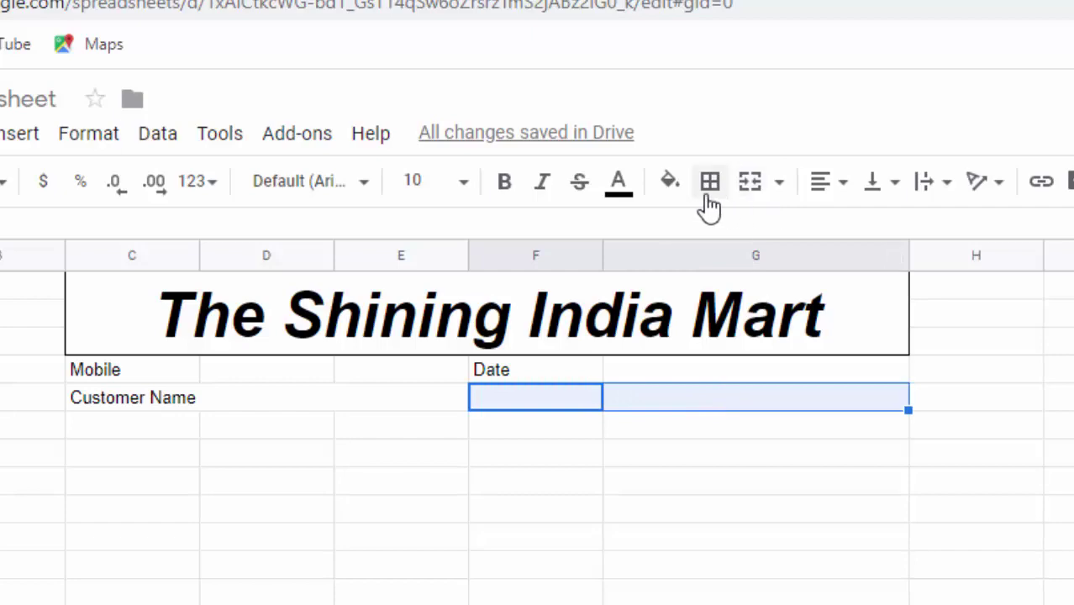
pyautogui.click(747, 185)
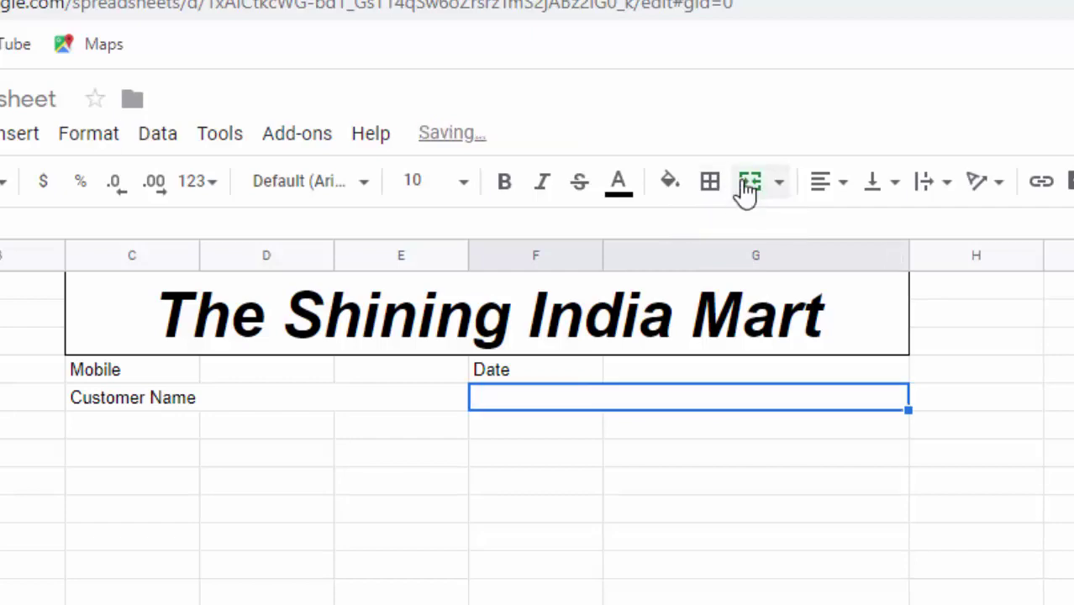
pyautogui.click(137, 399)
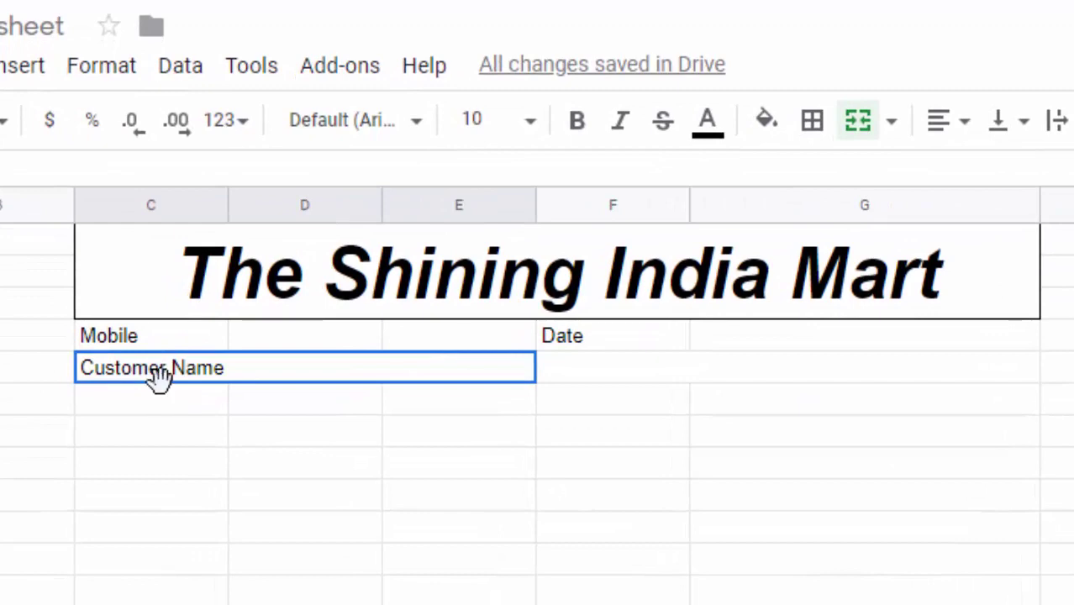
pyautogui.moveTo(158, 376); pyautogui.dragTo(160, 402)
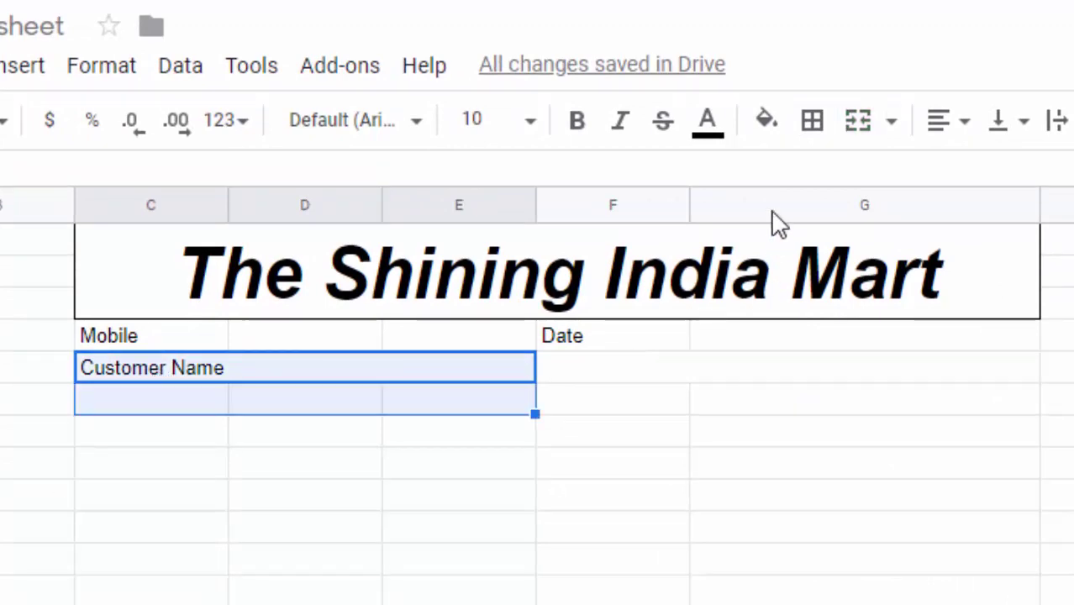
# Merge two-row C:E and F:G blocks below Customer Name and Date.
pyautogui.click(858, 122)
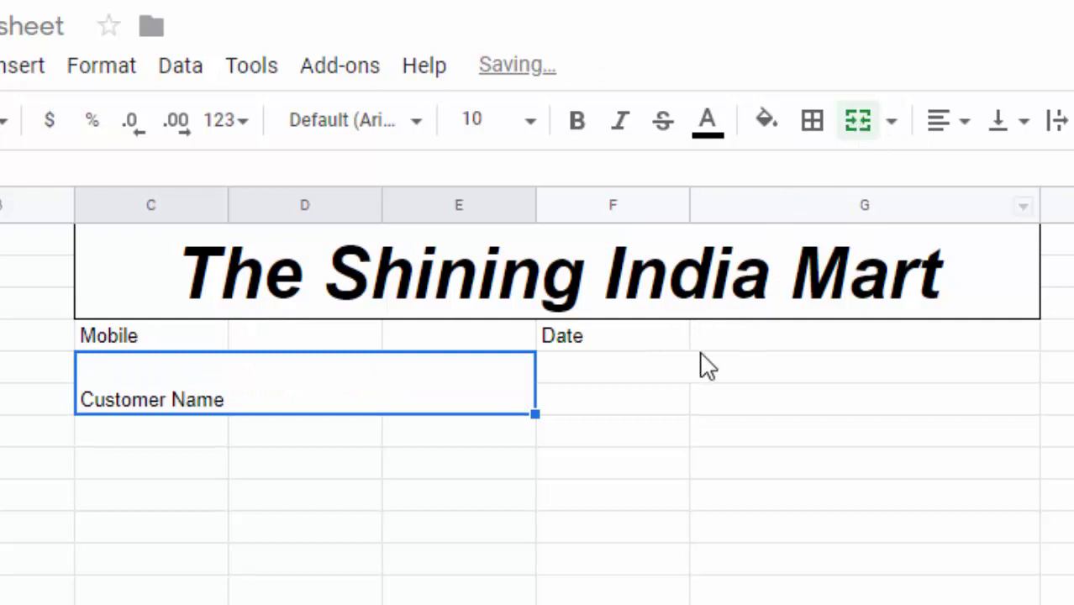
pyautogui.moveTo(623, 374); pyautogui.dragTo(632, 412)
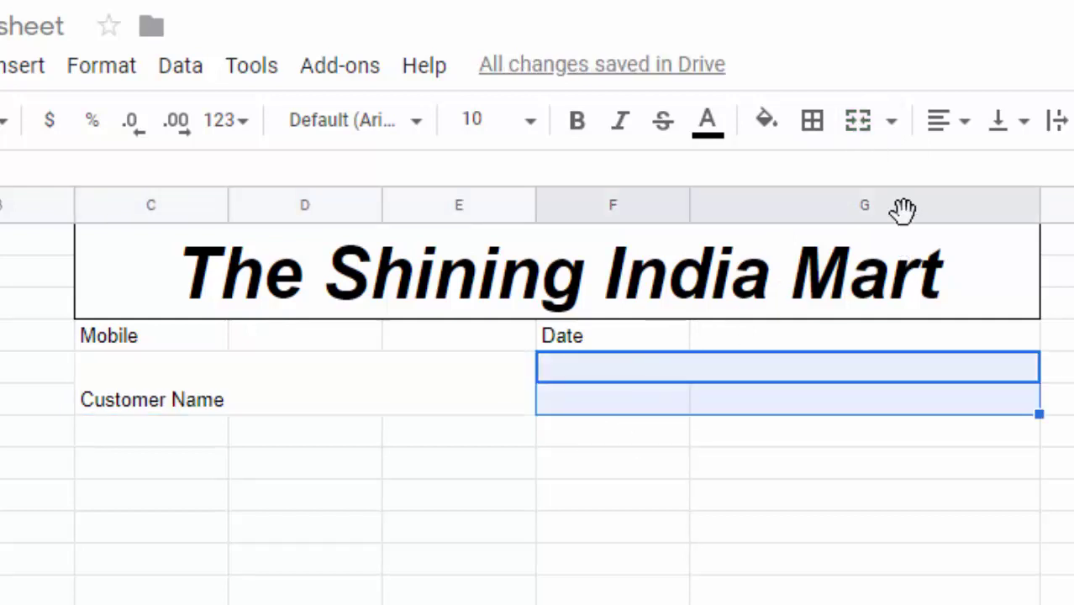
pyautogui.click(857, 136)
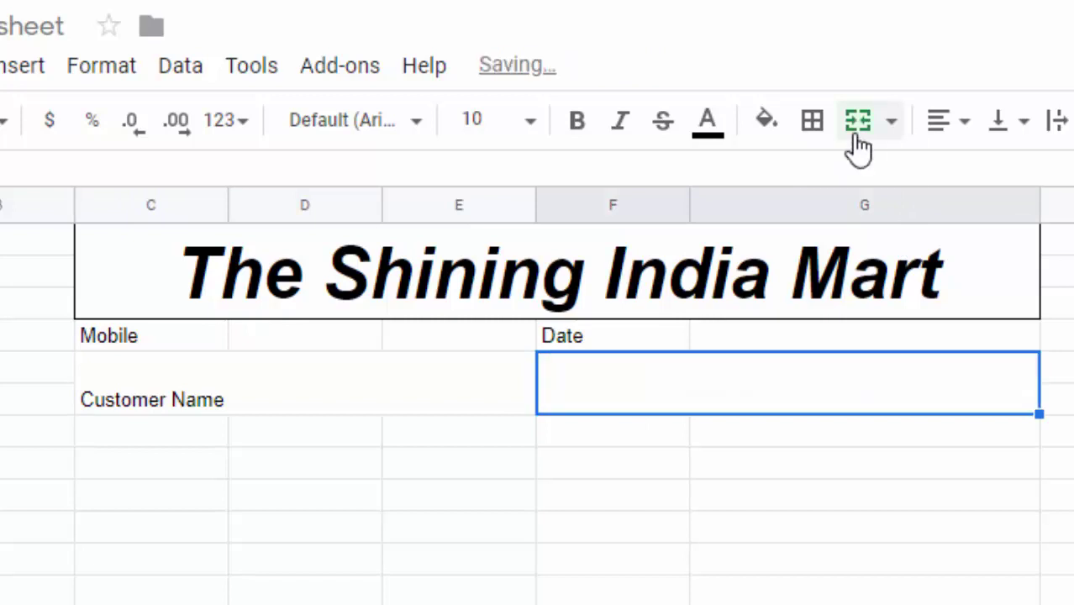
pyautogui.click(327, 468)
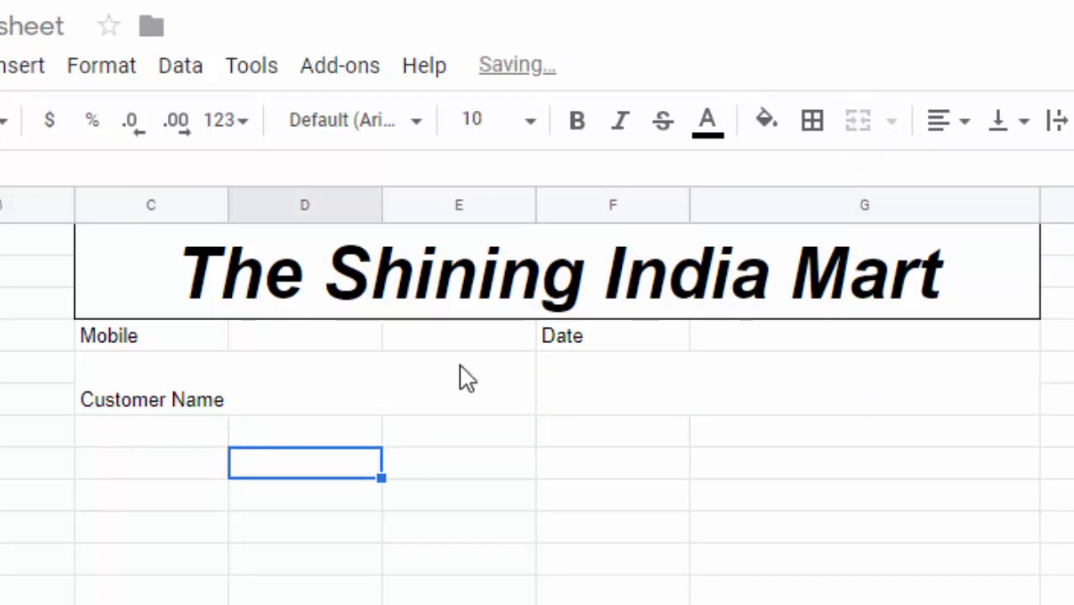
pyautogui.click(132, 432)
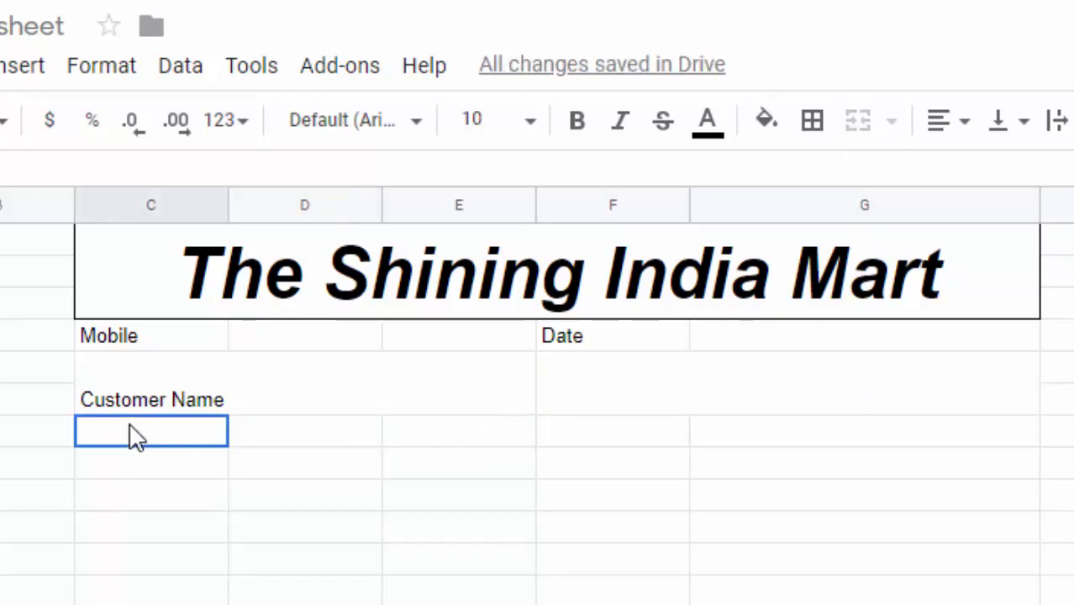
pyautogui.moveTo(130, 438)
pyautogui.mouseDown()
pyautogui.moveTo(132, 462)
pyautogui.moveTo(396, 471)
pyautogui.mouseUp()
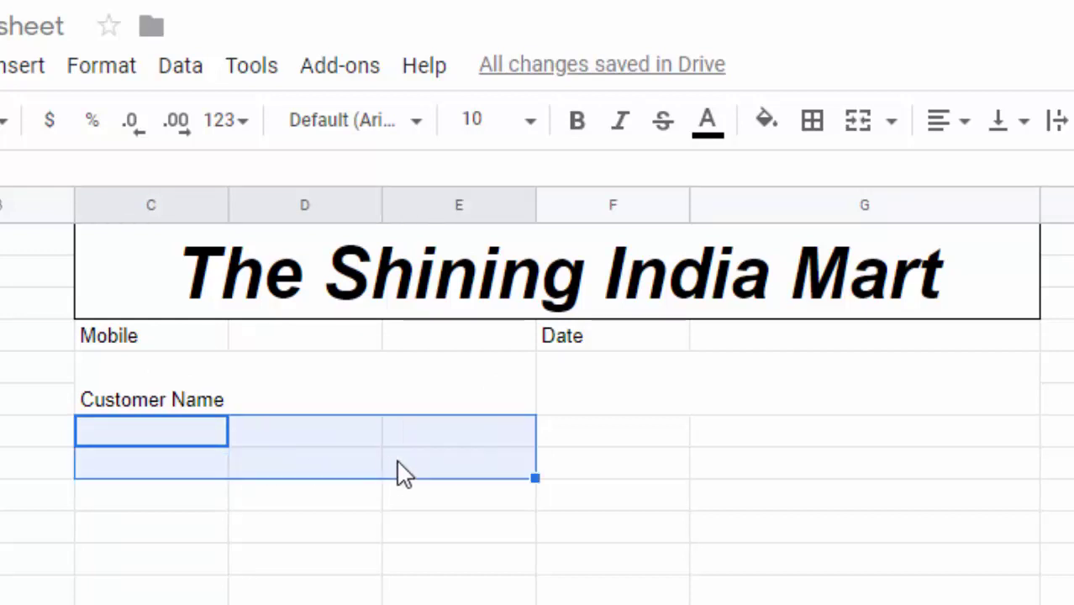
pyautogui.click(859, 122)
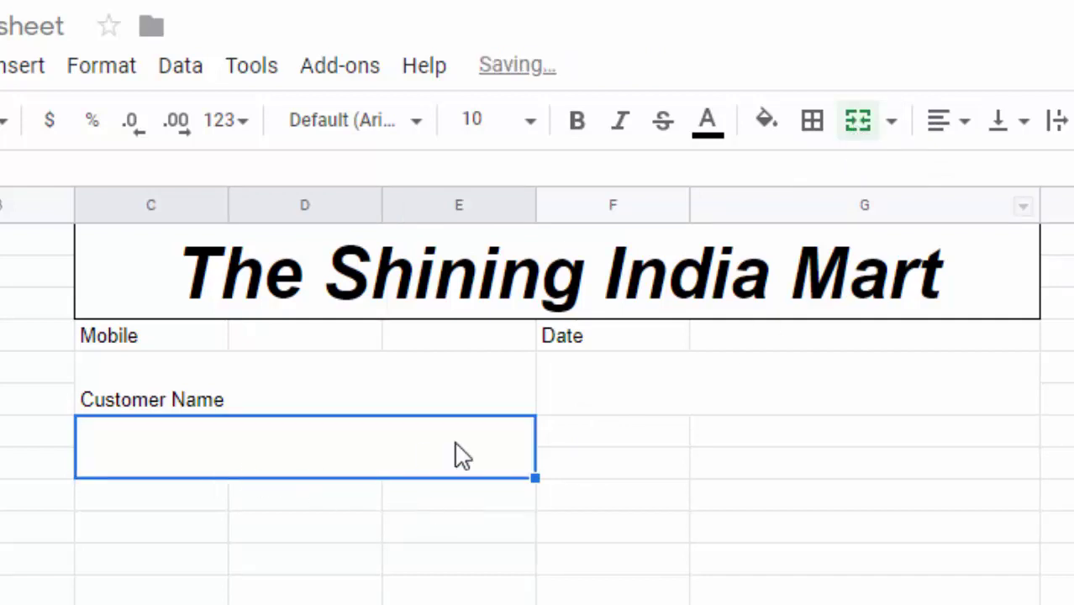
pyautogui.moveTo(637, 435); pyautogui.dragTo(746, 464)
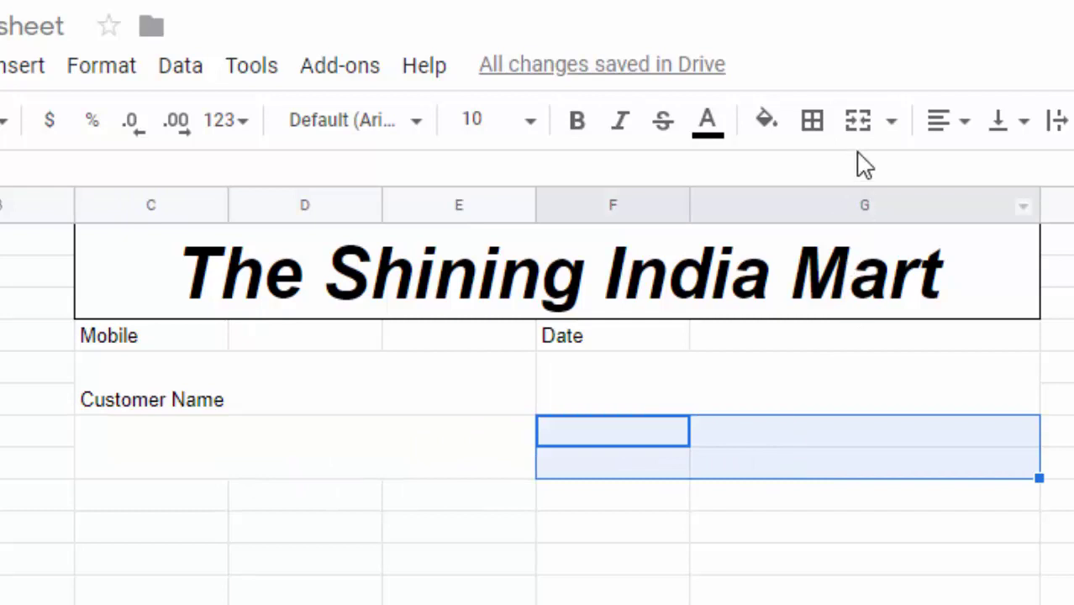
pyautogui.click(858, 122)
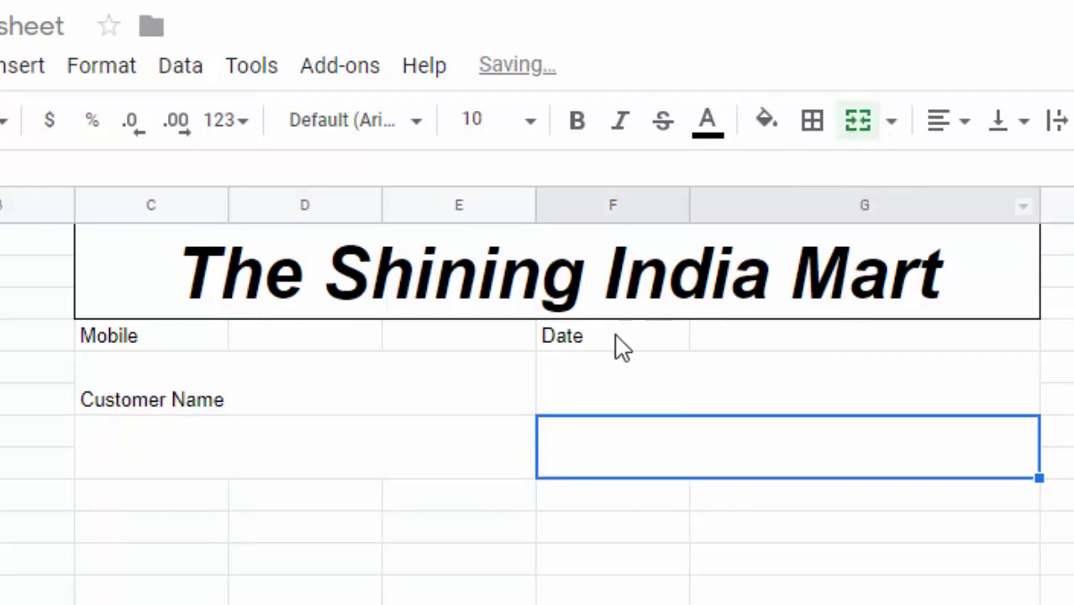
# Merge columns C–E and F–G in the next row down.
pyautogui.click(160, 501)
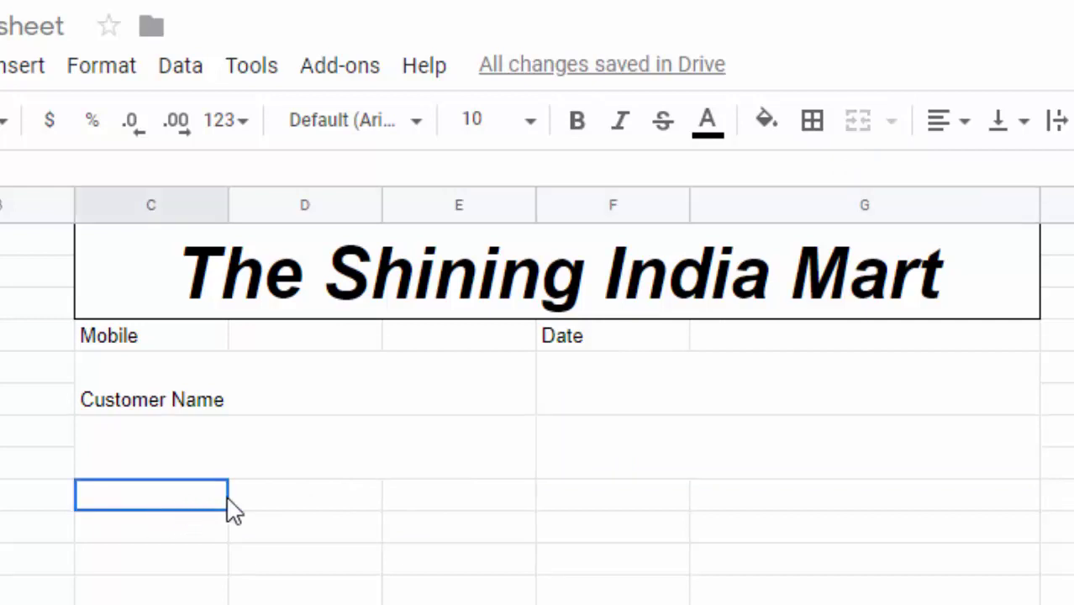
pyautogui.moveTo(177, 509); pyautogui.dragTo(258, 513)
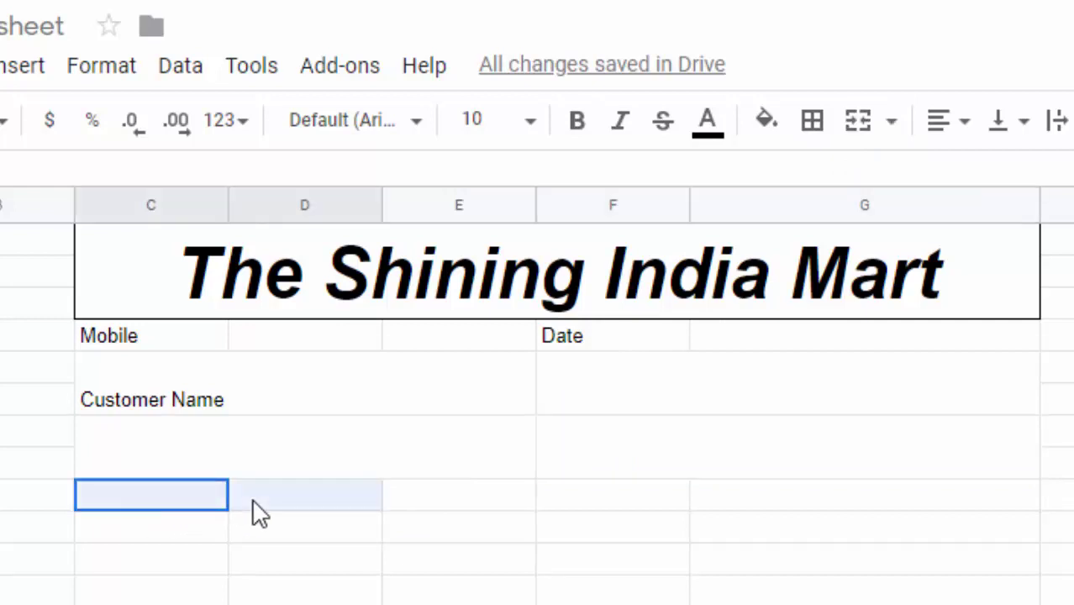
pyautogui.click(855, 134)
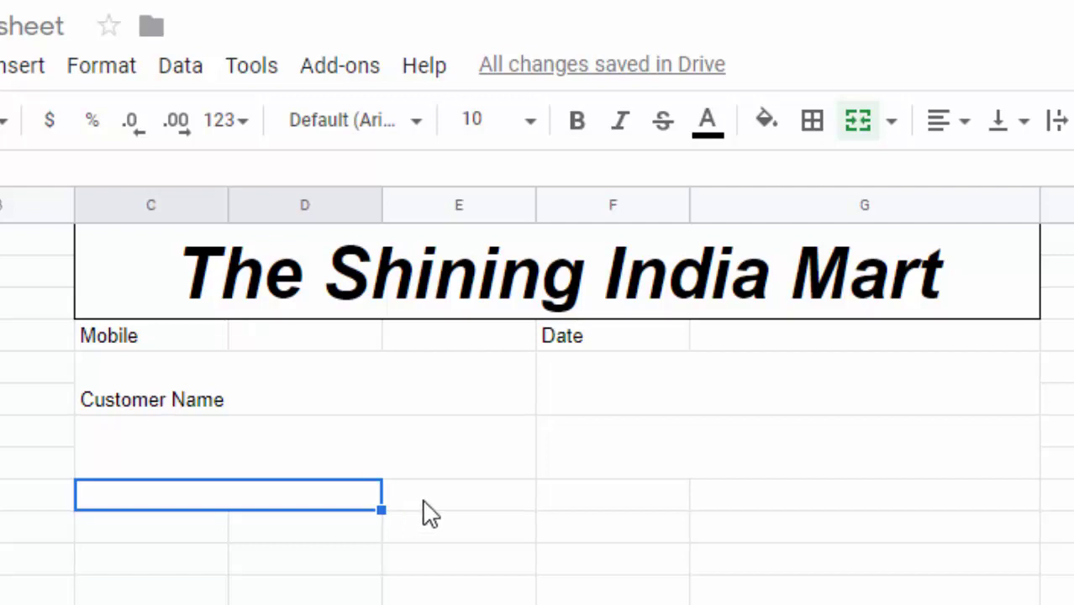
pyautogui.moveTo(264, 503); pyautogui.dragTo(402, 504)
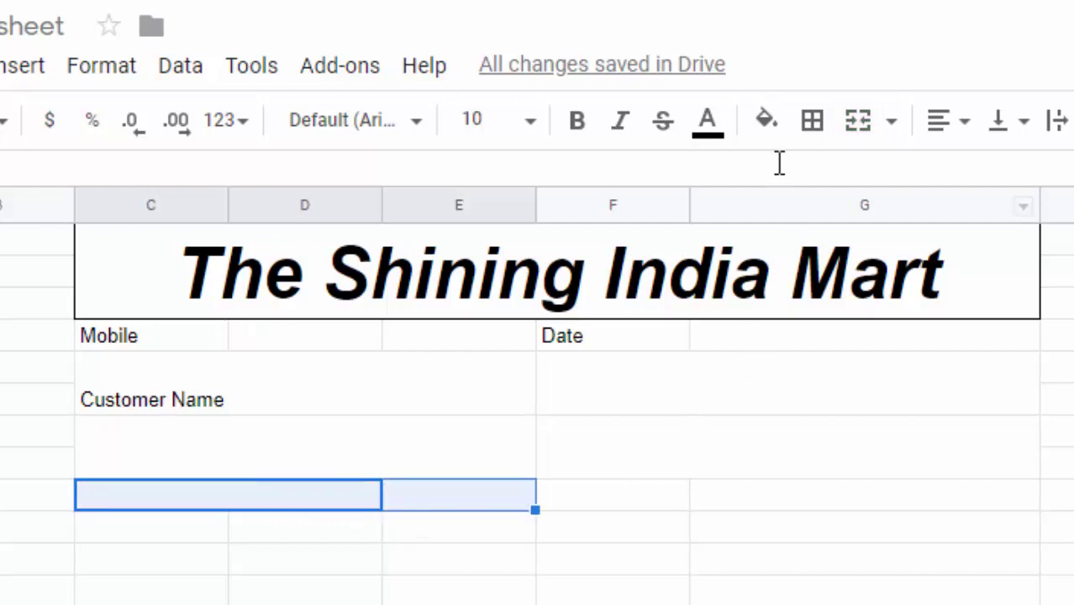
pyautogui.click(849, 128)
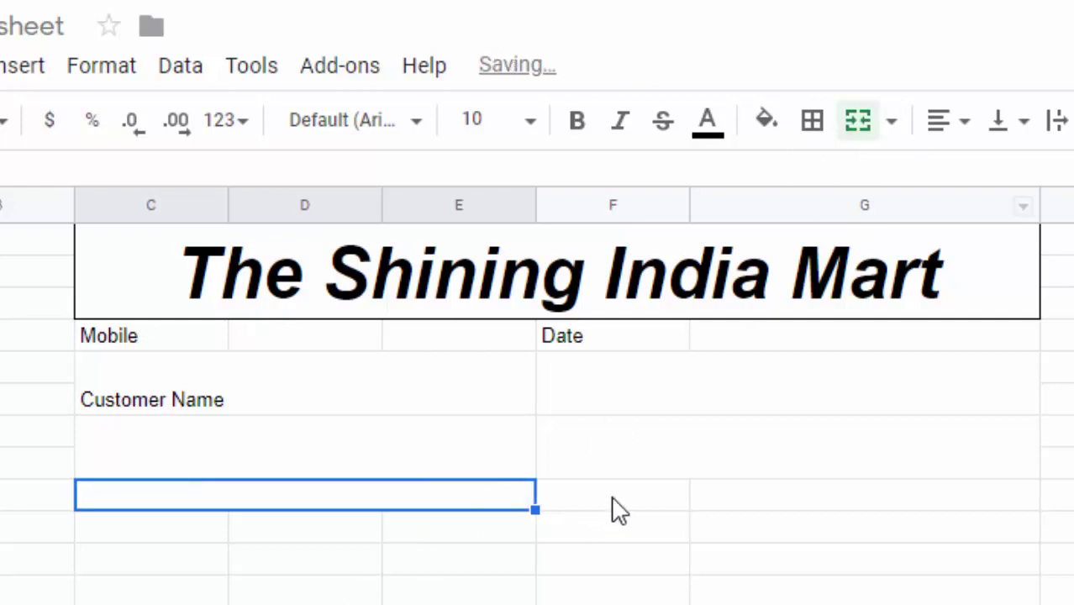
pyautogui.moveTo(613, 504); pyautogui.dragTo(814, 502)
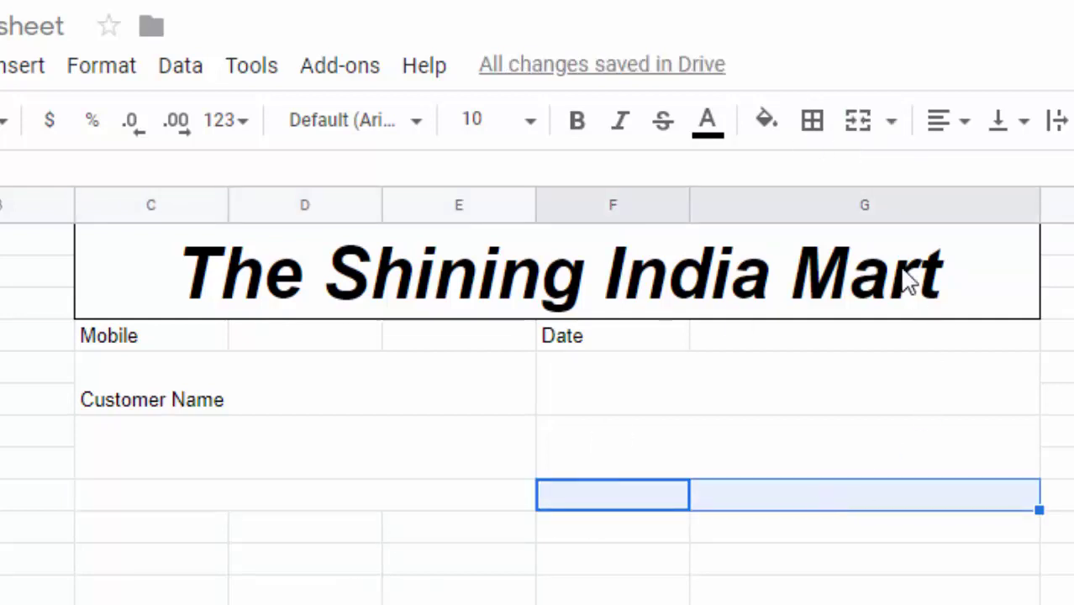
pyautogui.click(858, 127)
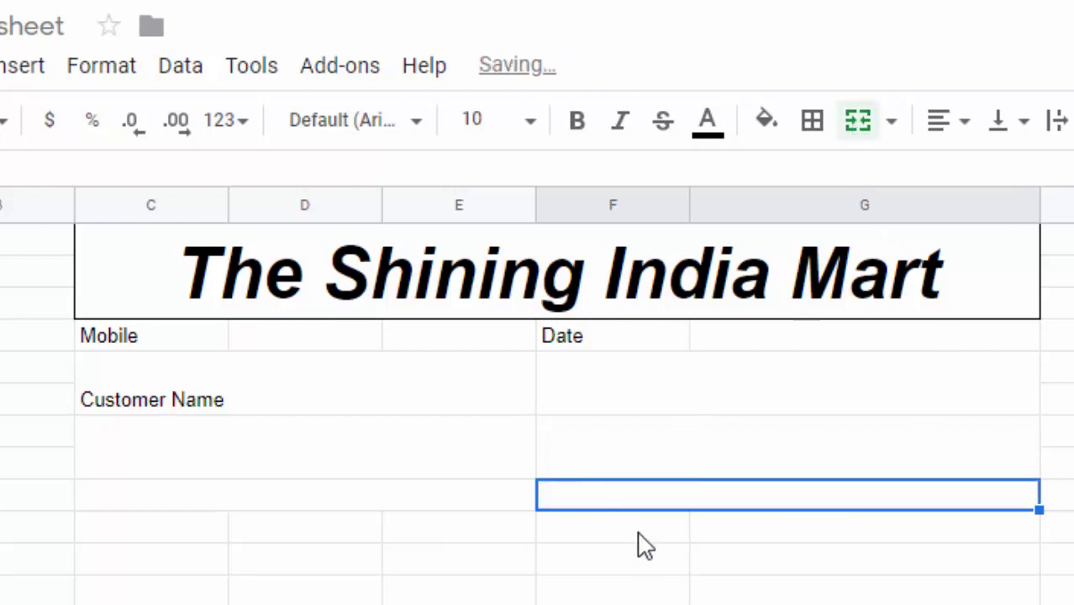
pyautogui.click(260, 503)
# Type 'Pin Code' in its row and 'Address of Billing' in the block below Customer Name.
pyautogui.doubleClick(259, 498)
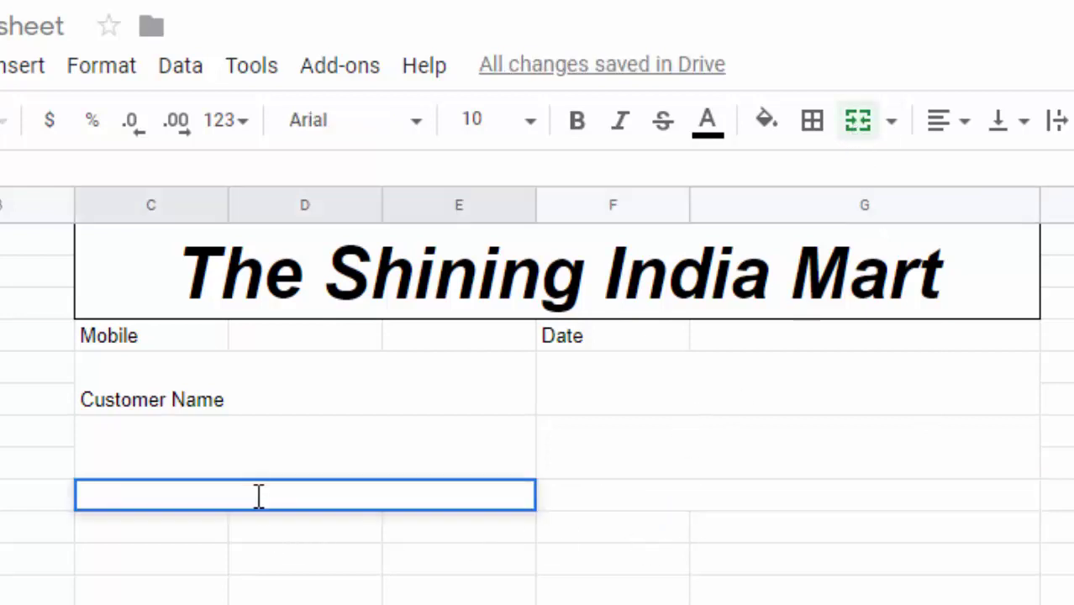
pyautogui.write('Pin Code')
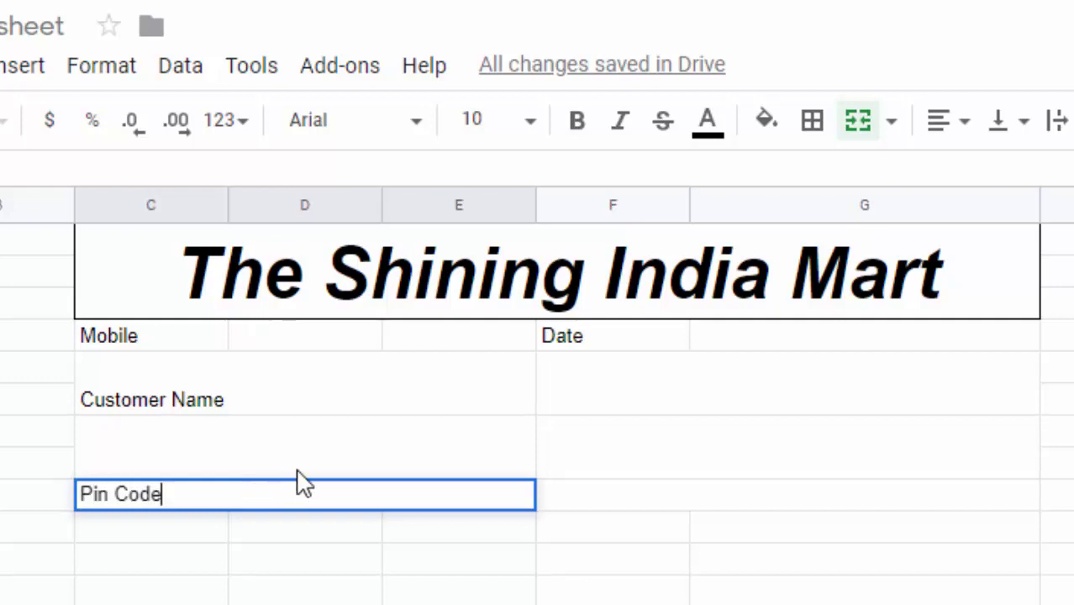
pyautogui.click(639, 505)
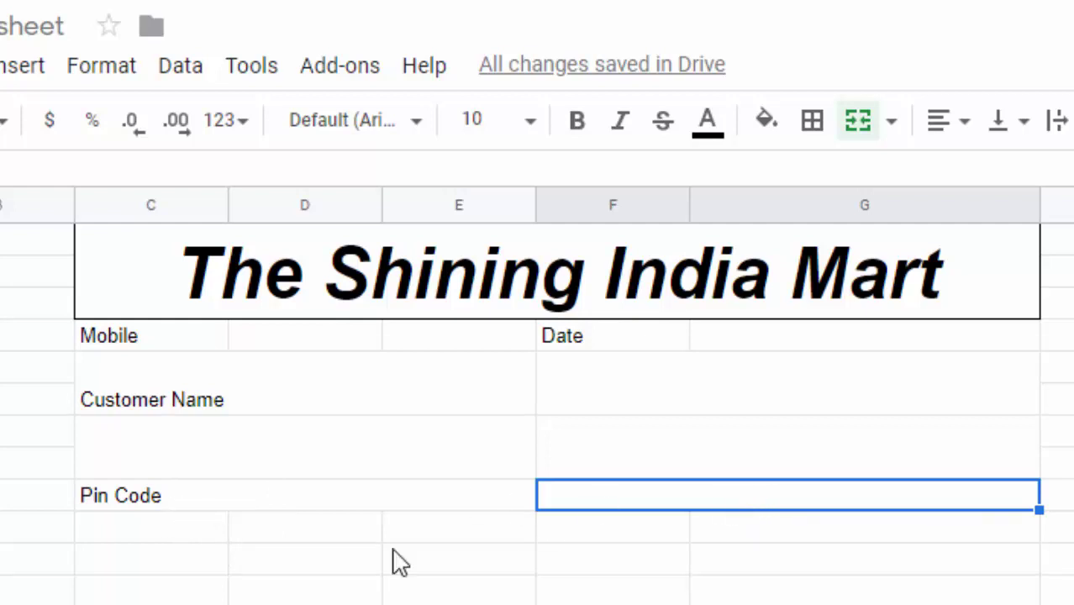
pyautogui.click(131, 528)
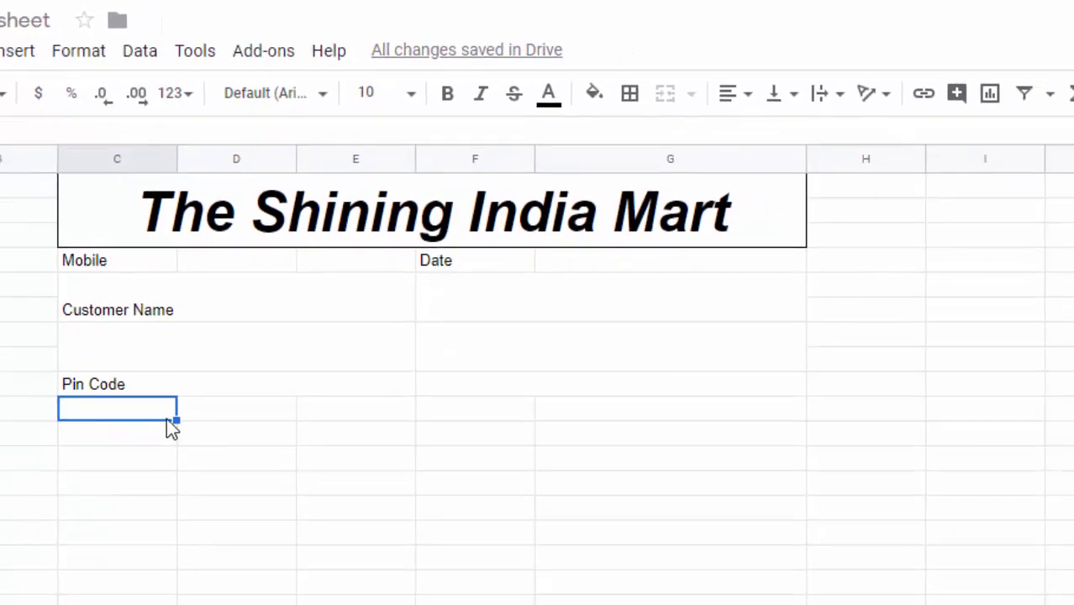
pyautogui.click(390, 363)
pyautogui.write('Address of Billing')
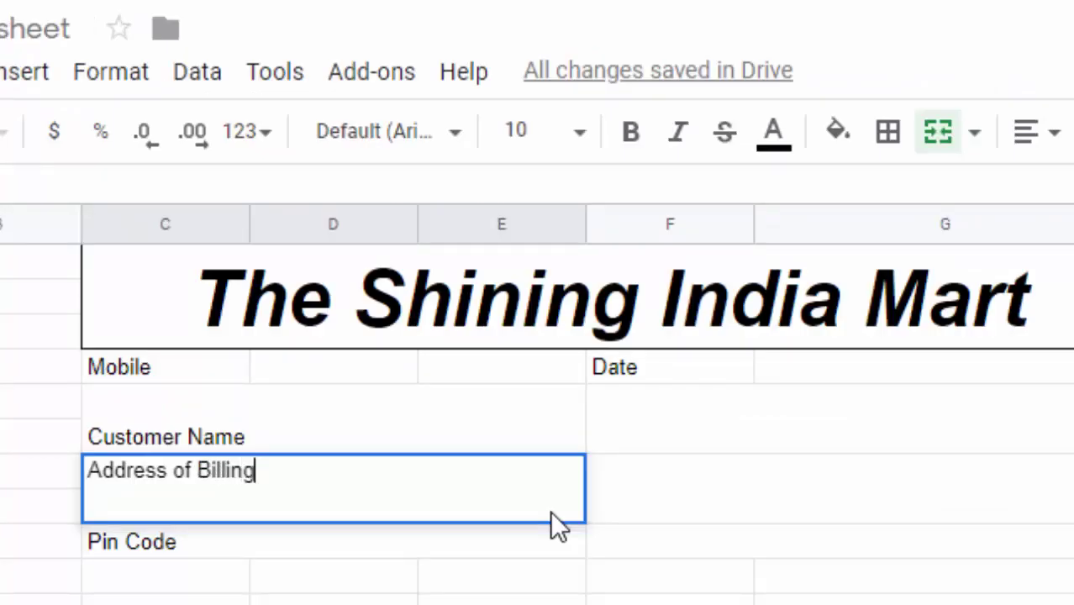
pyautogui.click(802, 504)
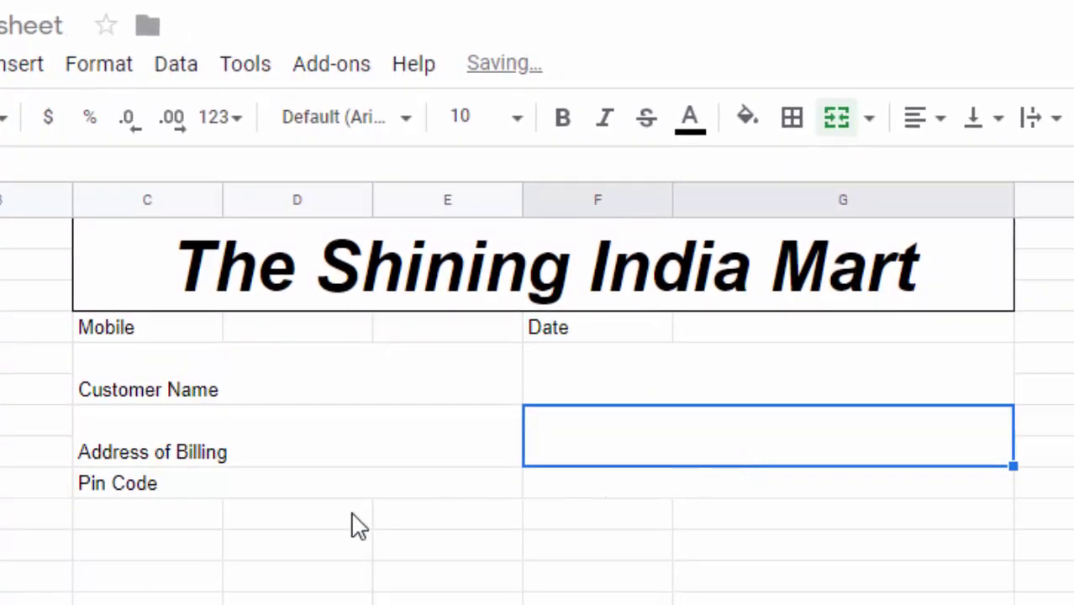
pyautogui.click(118, 520)
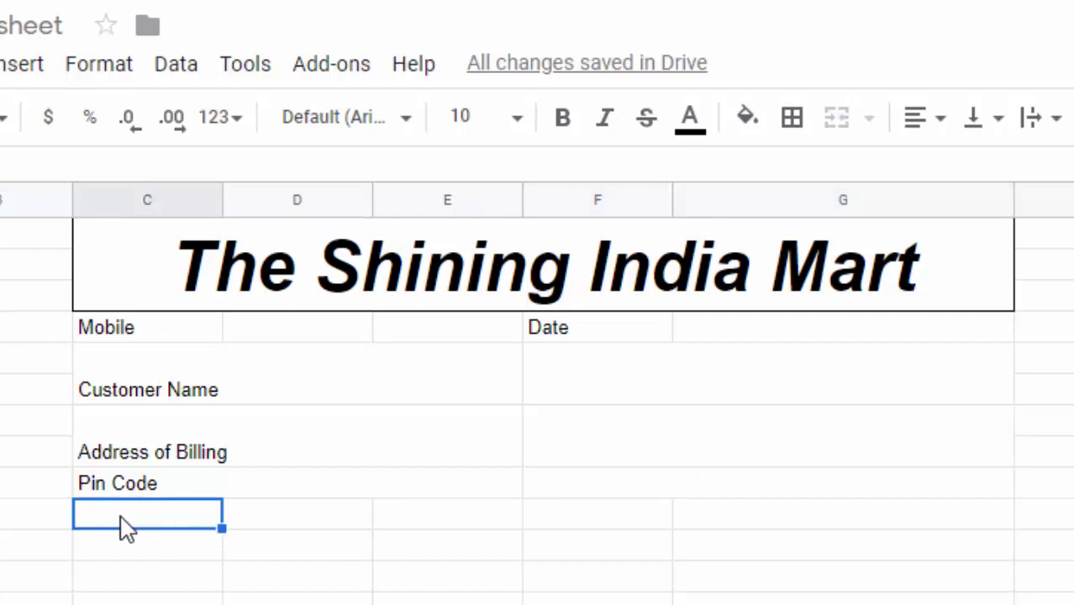
# Enter item headers S.N., Item Name (merged D–E), Price and Unit.
pyautogui.write('S.')
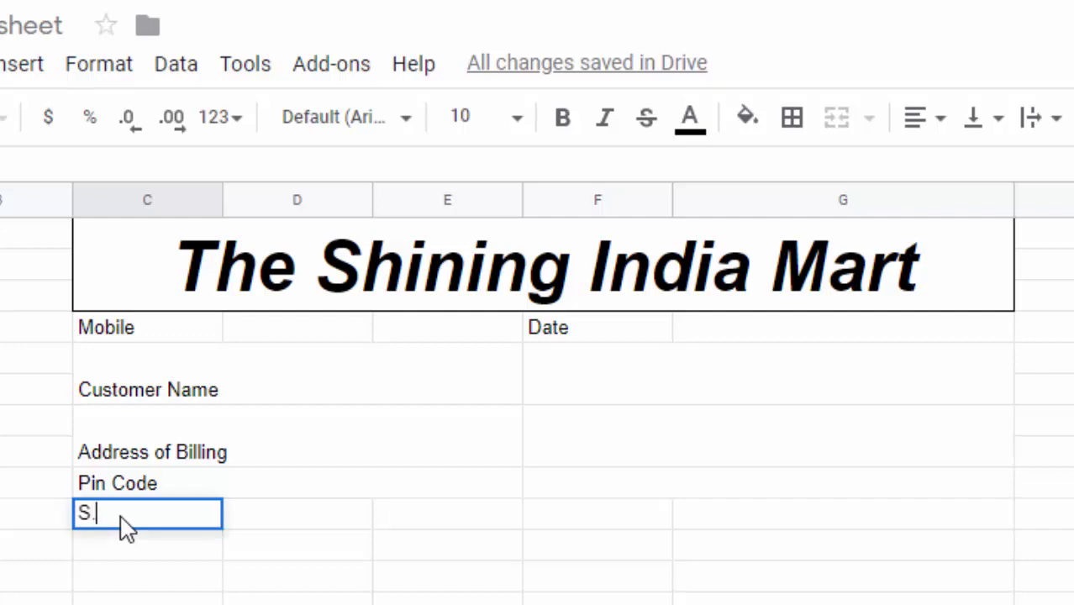
pyautogui.write('N')
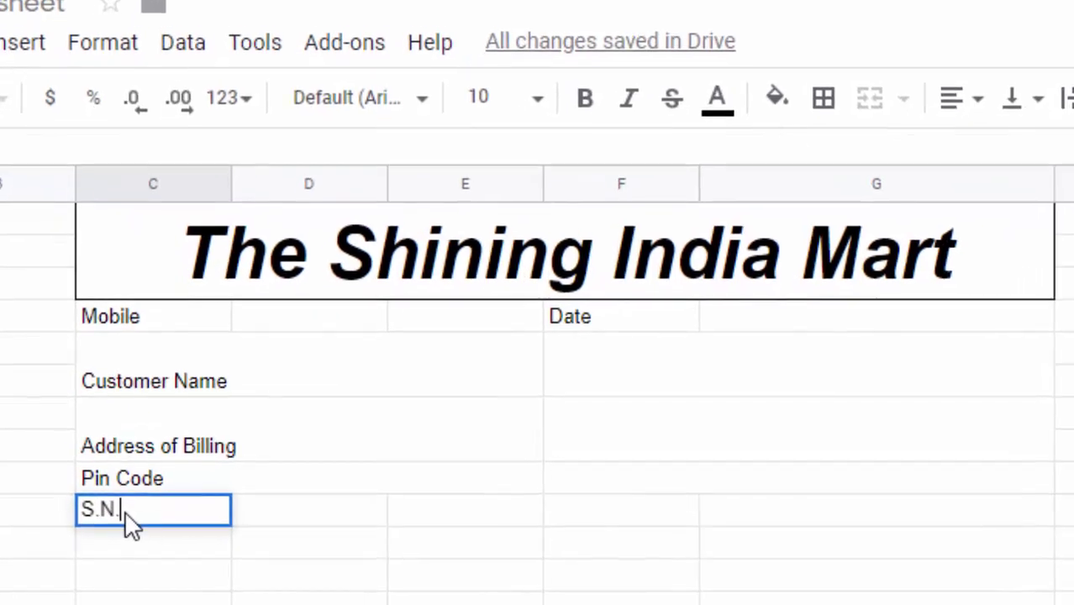
pyautogui.write('.')
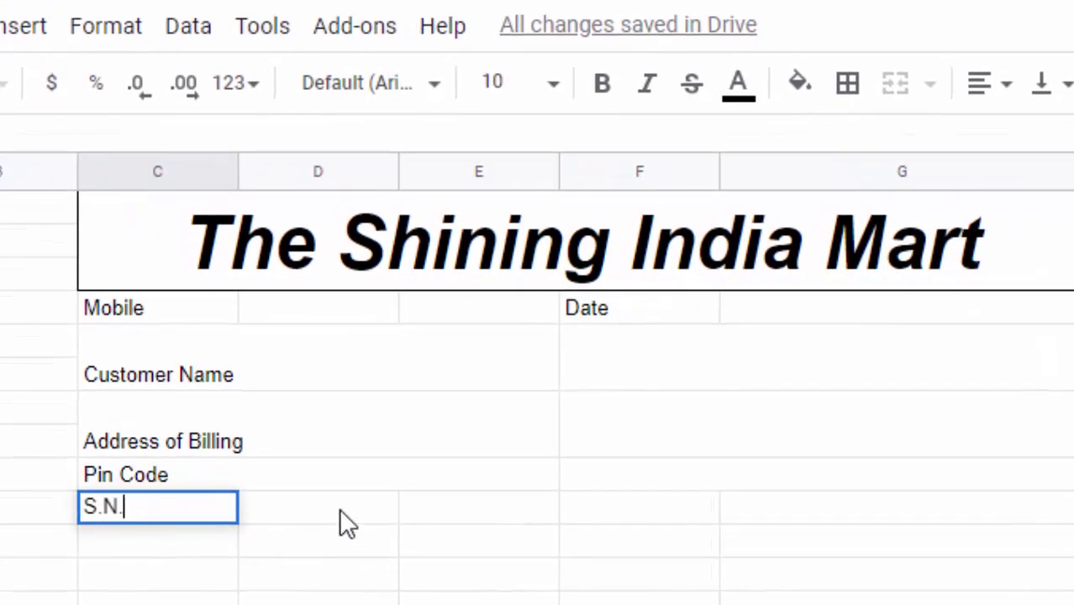
pyautogui.moveTo(341, 508); pyautogui.dragTo(468, 513)
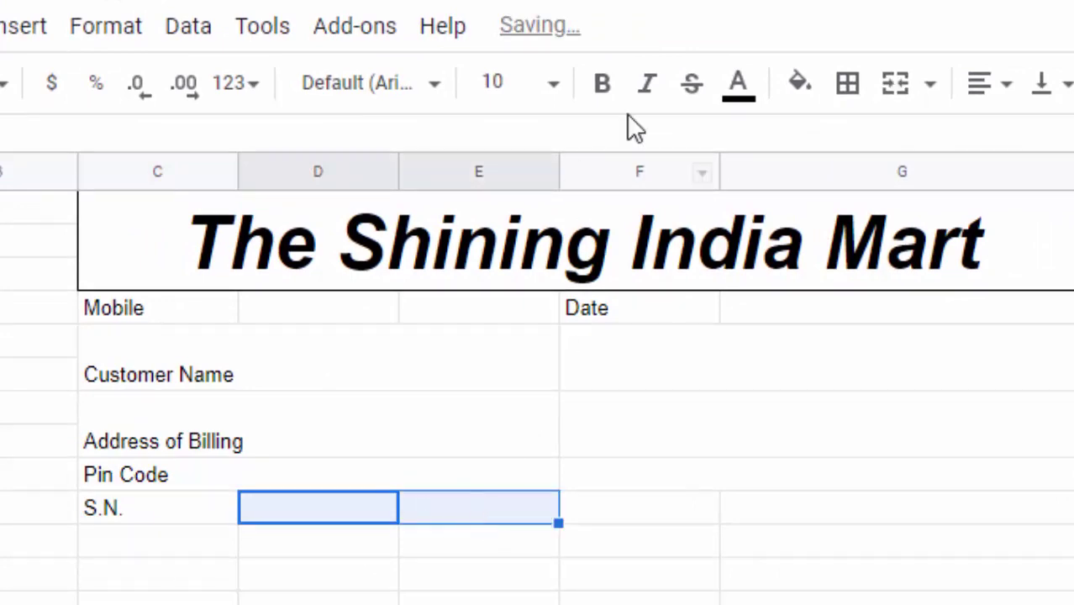
pyautogui.click(895, 84)
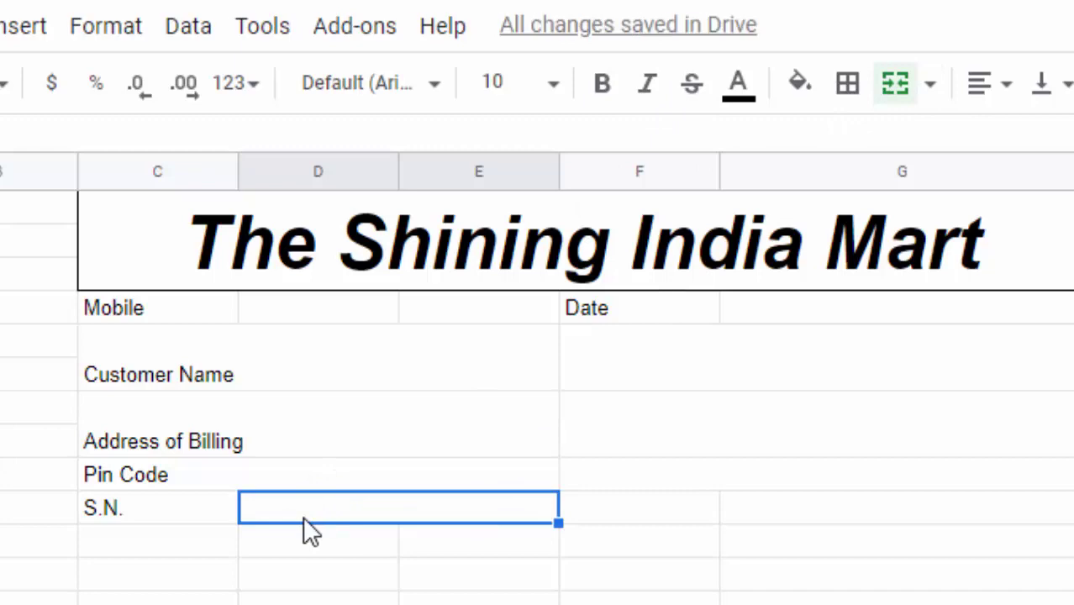
pyautogui.write('Item Name')
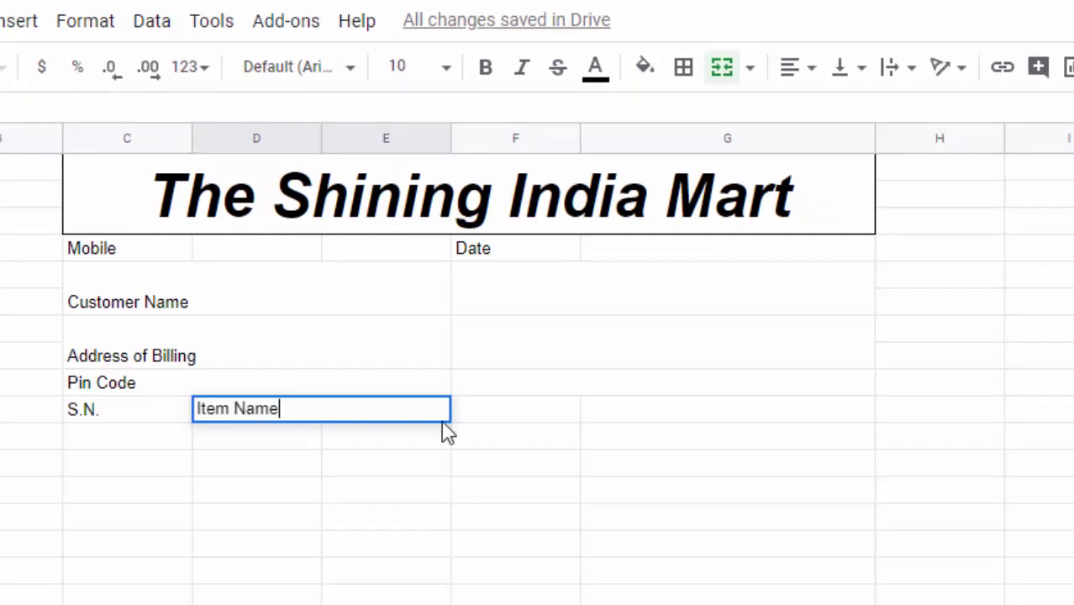
pyautogui.click(518, 407)
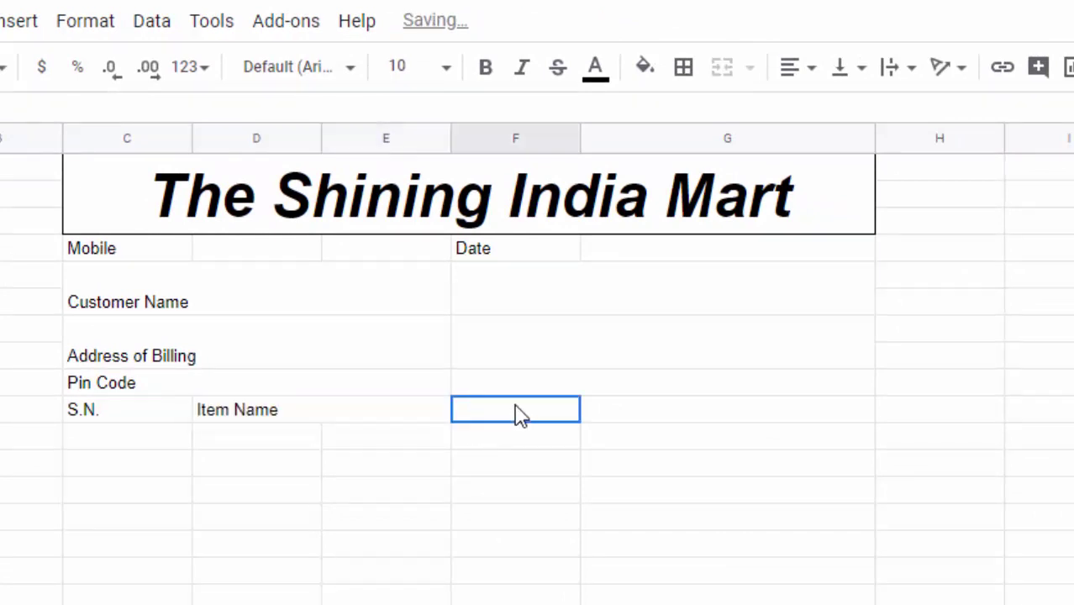
pyautogui.write('Un')
pyautogui.write('Price')
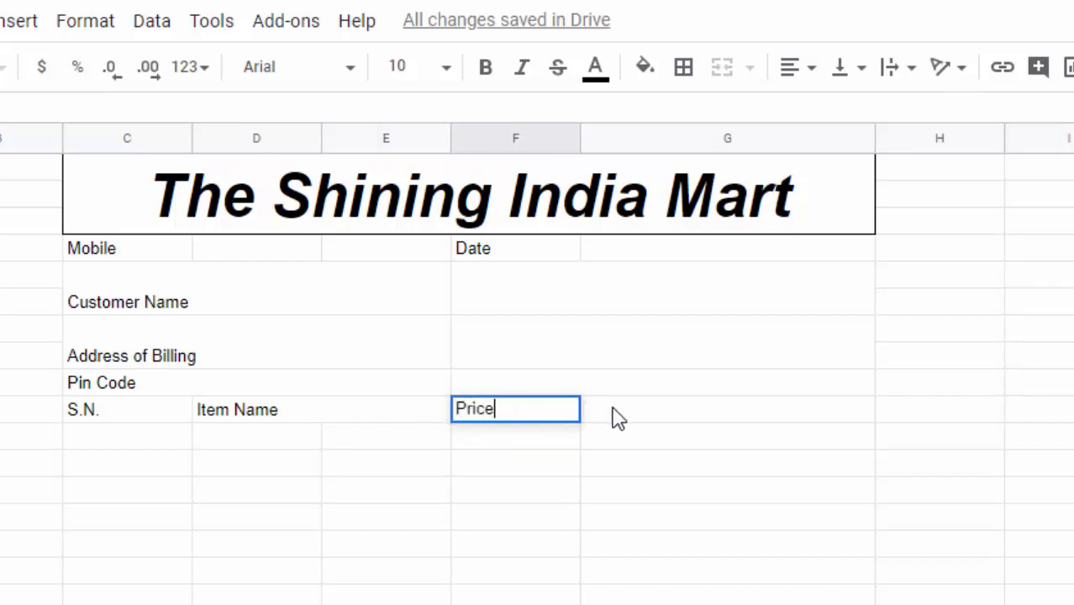
pyautogui.click(617, 417)
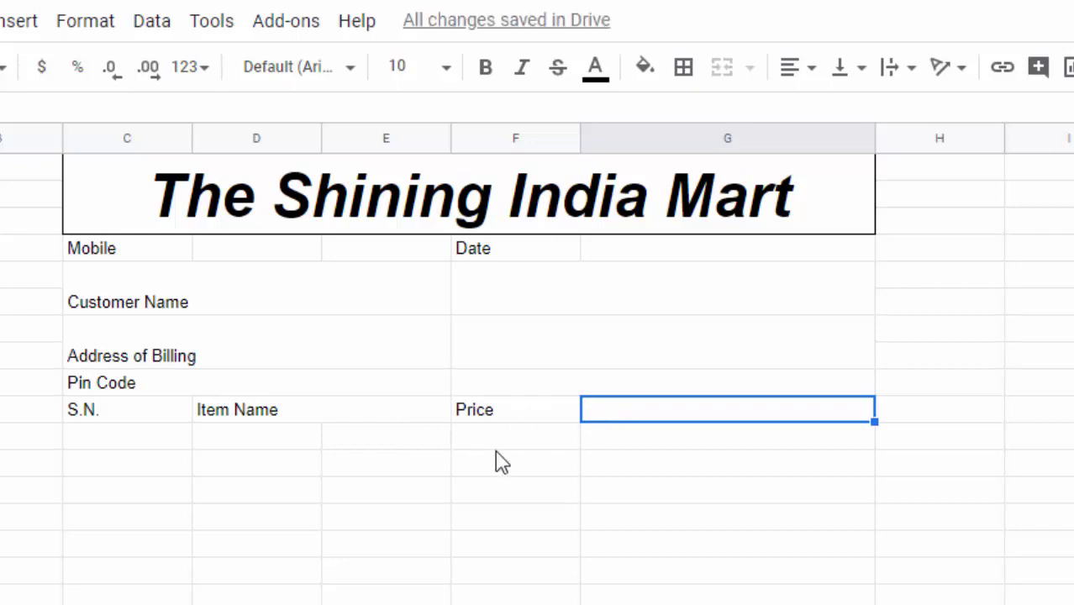
pyautogui.write('Uni')
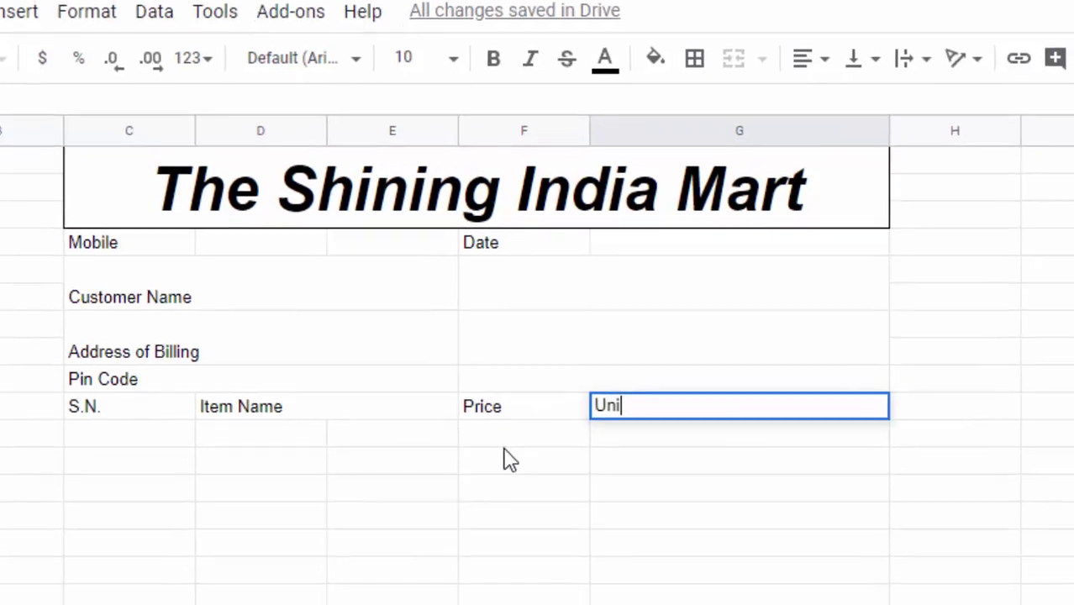
pyautogui.write('t')
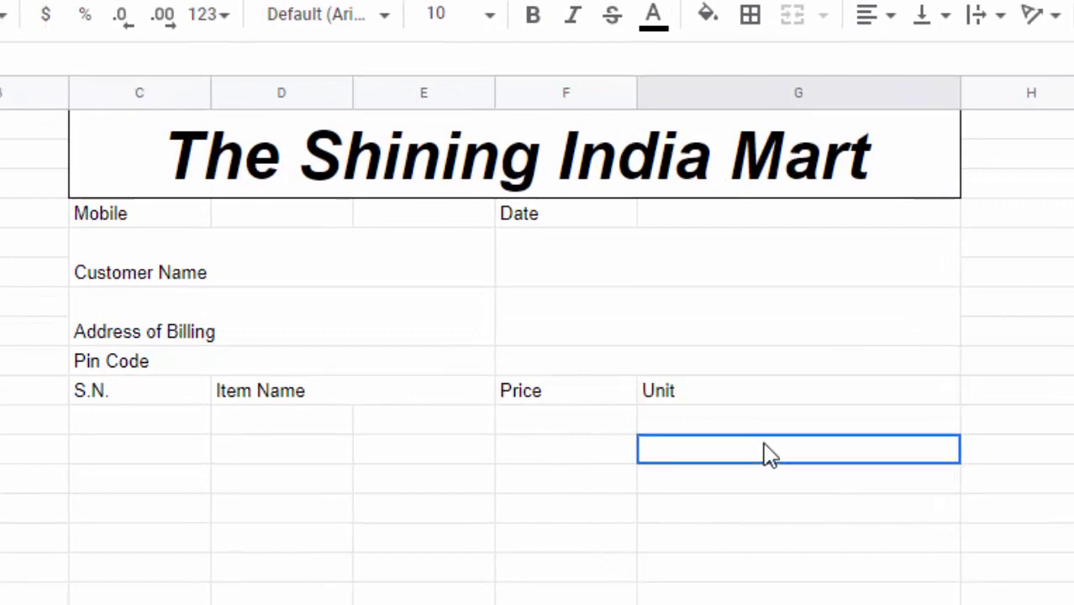
pyautogui.press('Return')
# Insert an empty column G before the Unit column.
pyautogui.click(658, 102)
pyautogui.rightClick(658, 103)
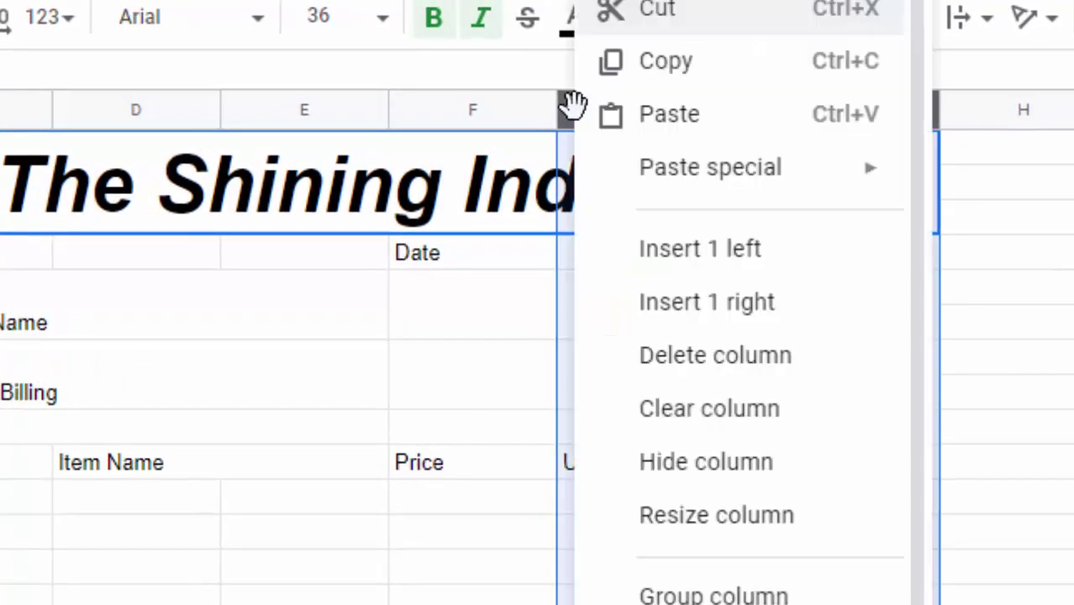
pyautogui.click(685, 261)
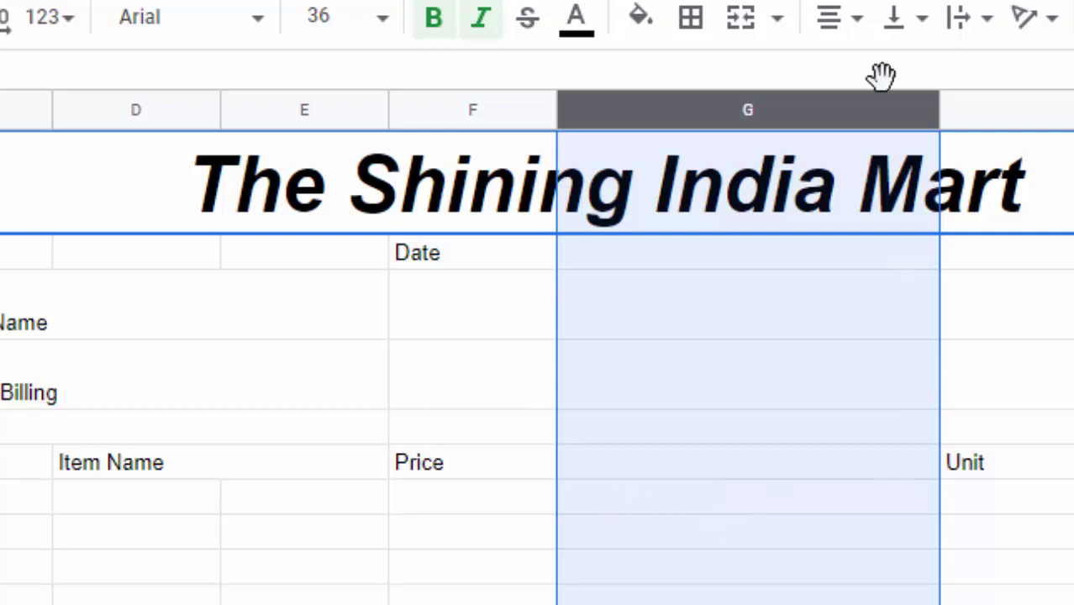
# Narrow the new column G and columns E and D by dragging their borders left.
pyautogui.moveTo(939, 109); pyautogui.dragTo(682, 106)
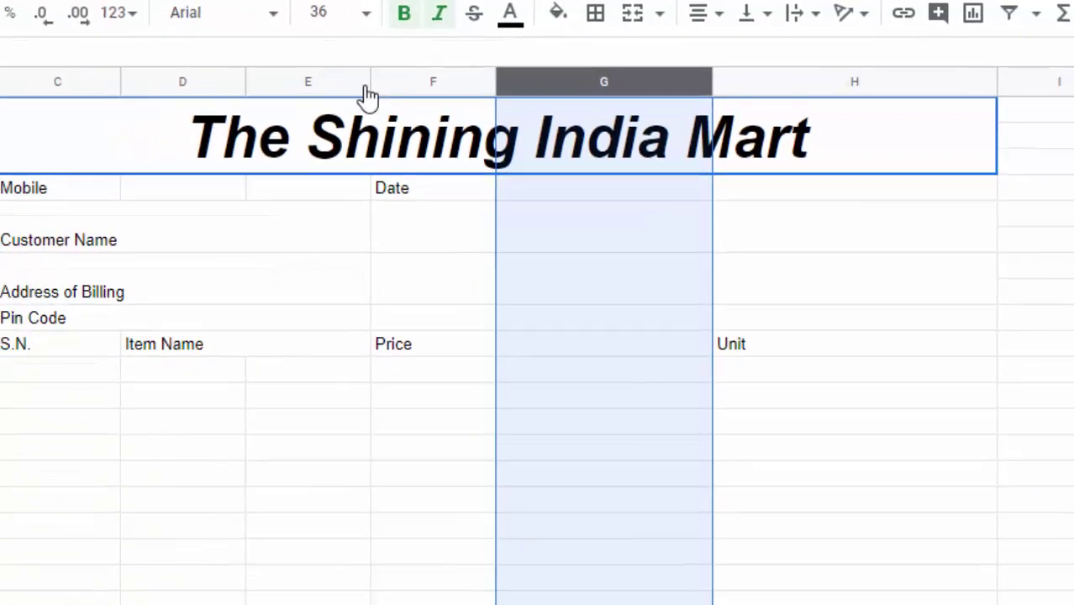
pyautogui.moveTo(385, 80); pyautogui.dragTo(332, 84)
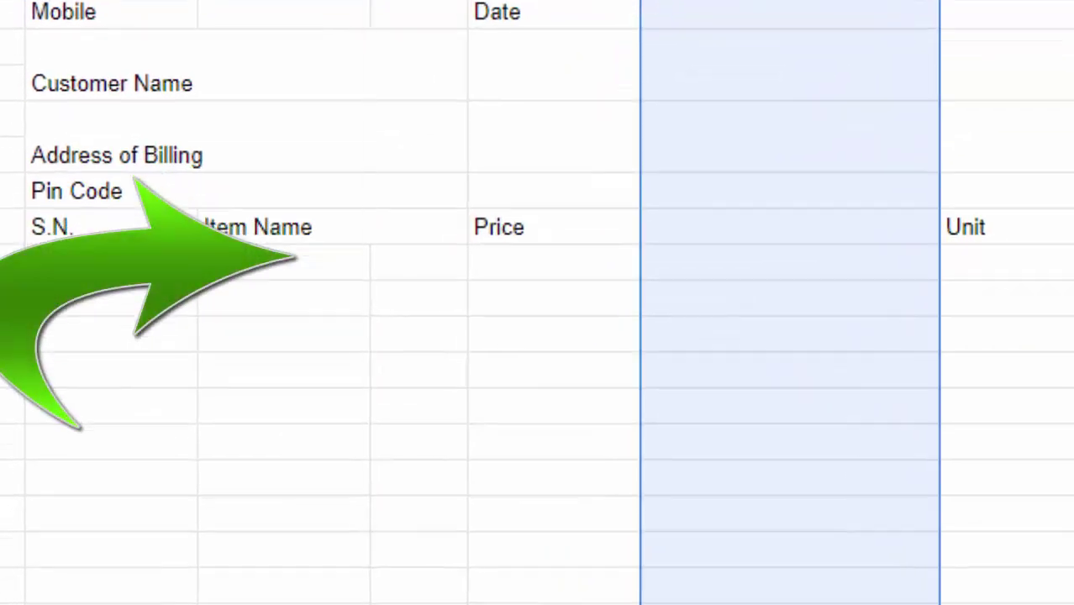
pyautogui.moveTo(353, 11); pyautogui.dragTo(317, 11)
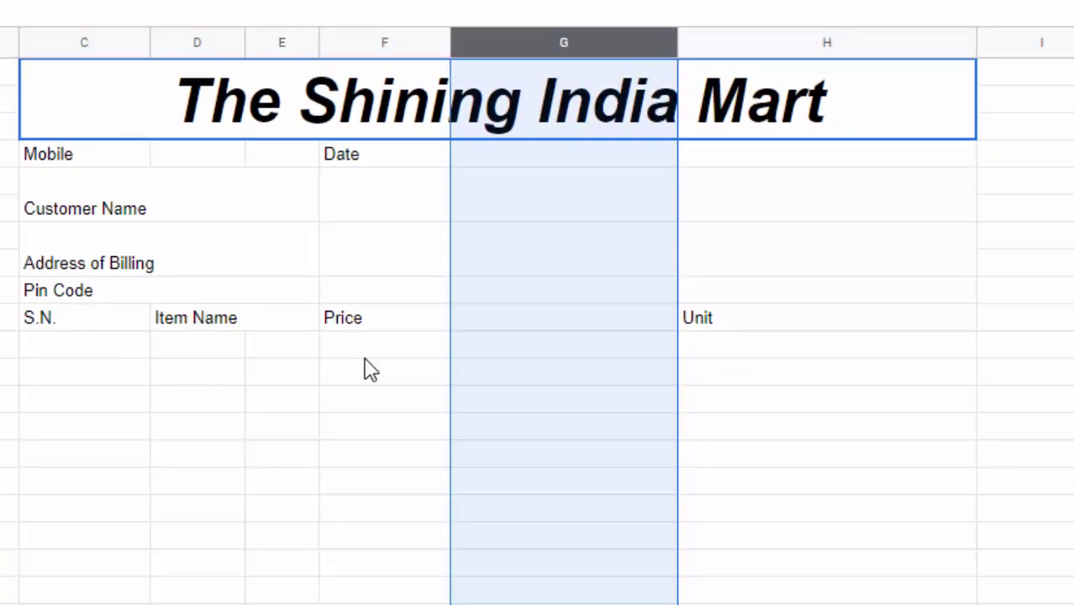
# Cut the Unit heading from H7 and paste it into G7.
pyautogui.rightClick(698, 318)
pyautogui.click(708, 53)
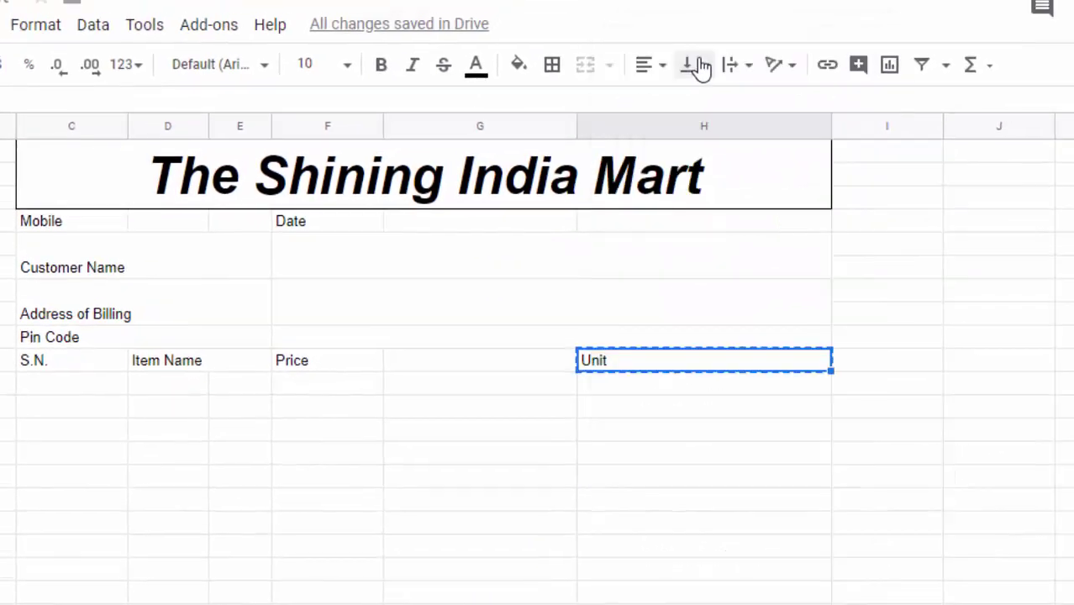
pyautogui.click(435, 363)
pyautogui.rightClick(434, 362)
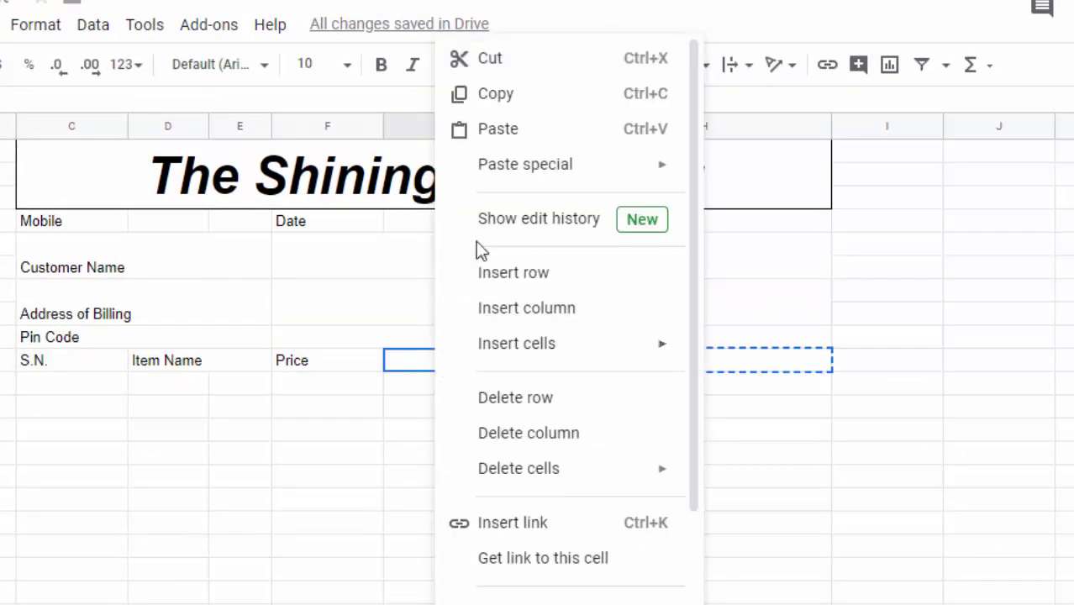
pyautogui.click(507, 135)
# Add a 'Total Cost' heading in H7.
pyautogui.click(593, 364)
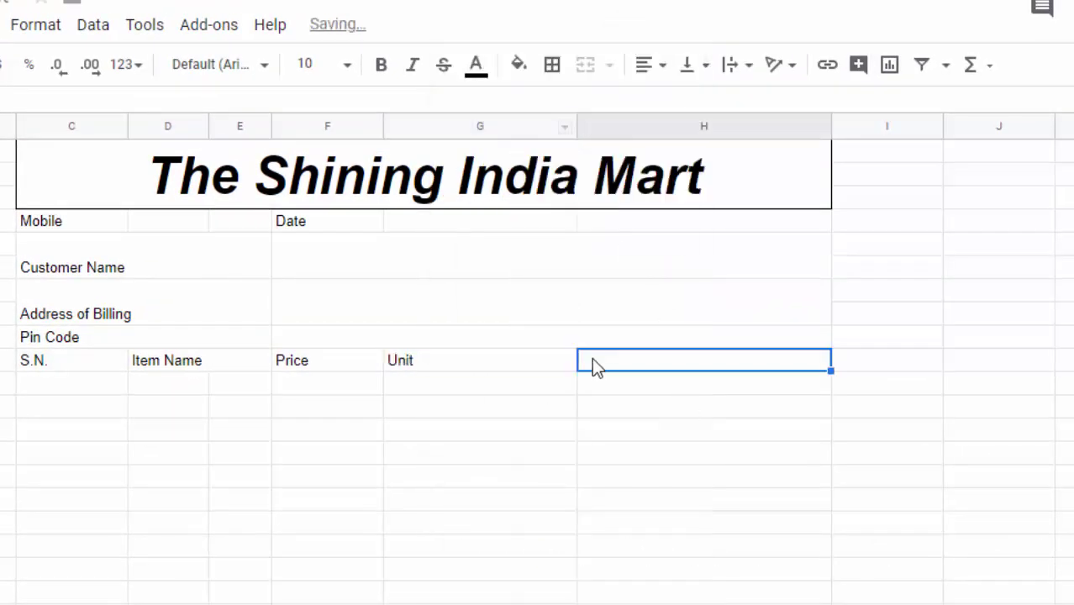
pyautogui.write('Total')
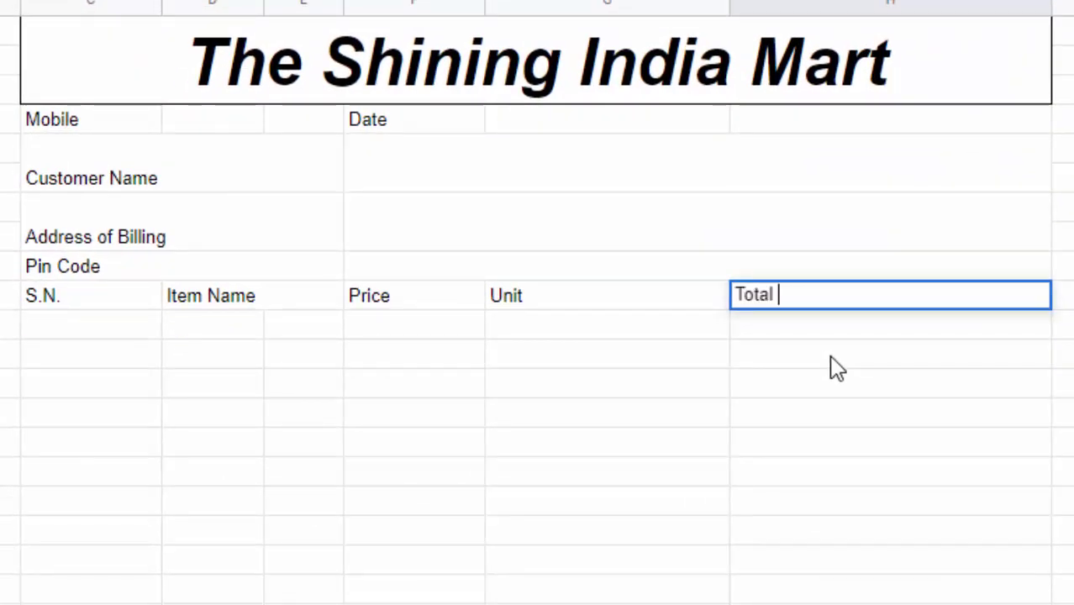
pyautogui.write('ost')
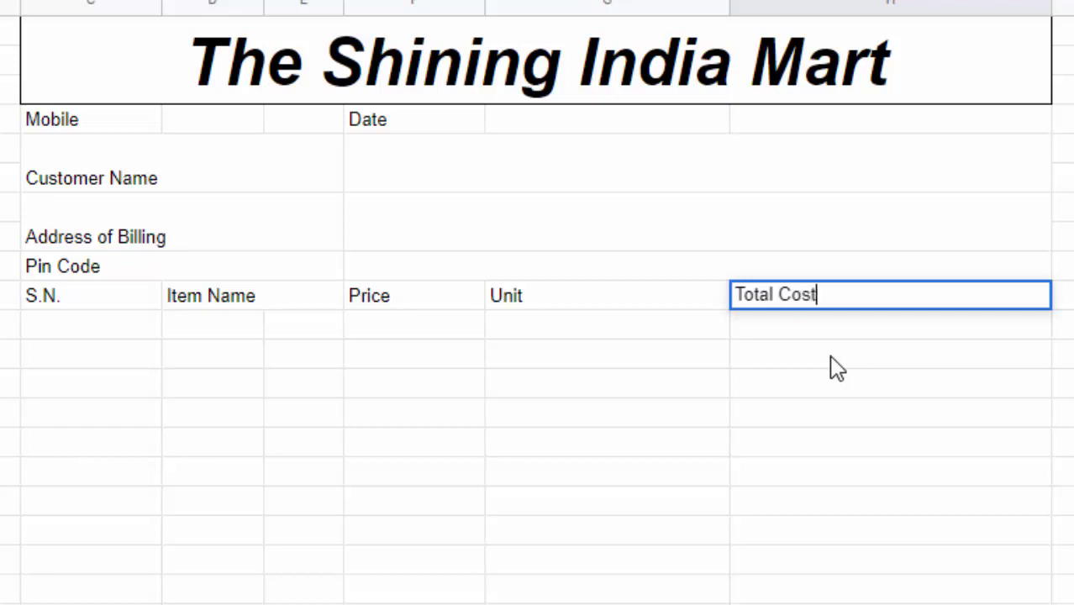
pyautogui.click(891, 423)
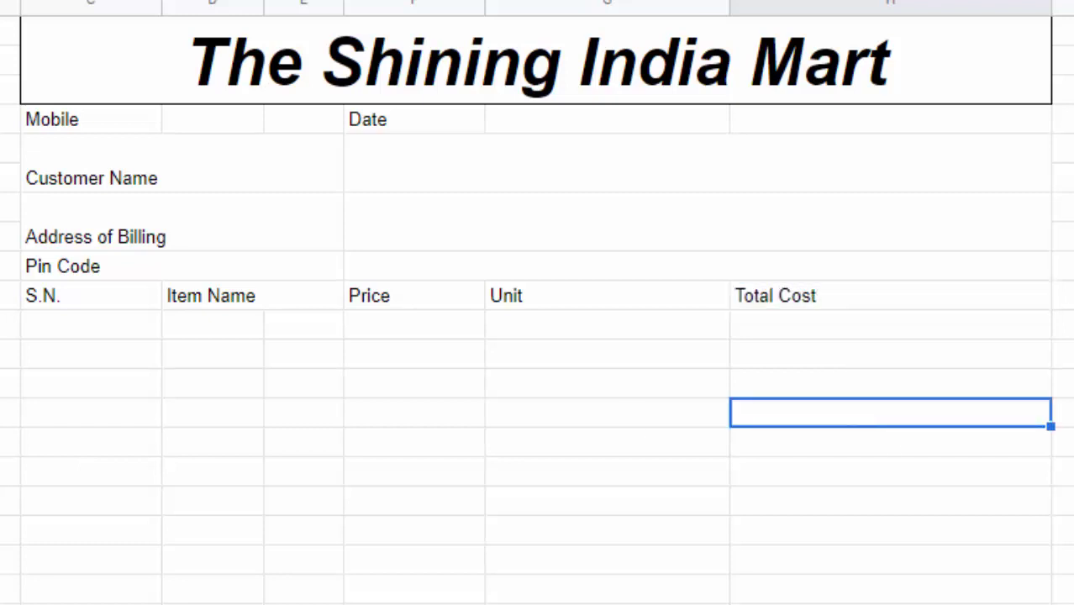
# Frame the block from the Mobile row to the S.N. heading row with left, right, top and bottom borders.
pyautogui.moveTo(80, 92); pyautogui.dragTo(296, 288)
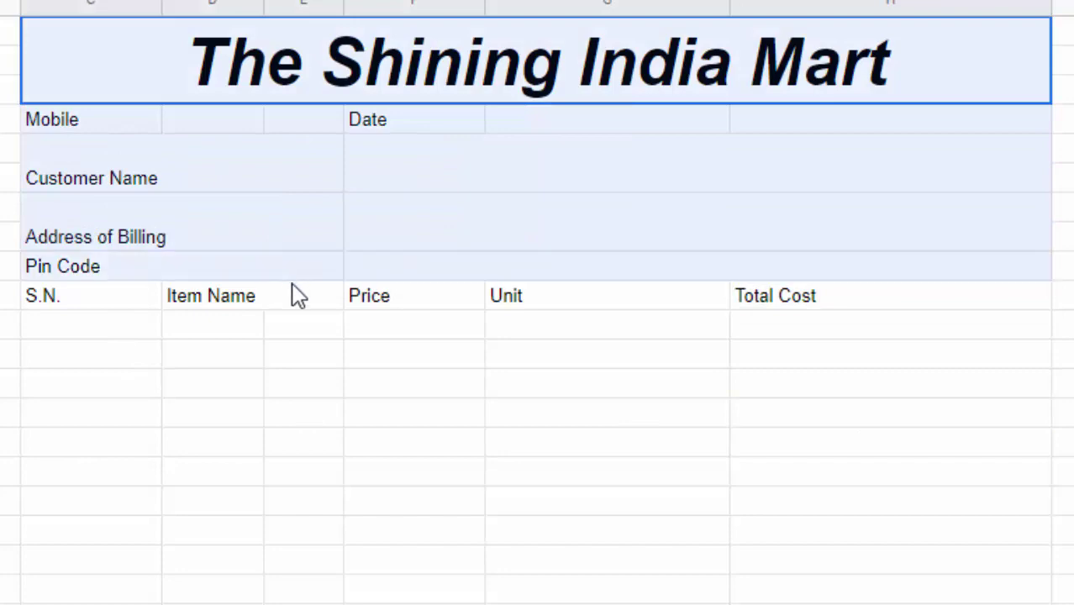
pyautogui.moveTo(87, 126); pyautogui.dragTo(501, 307)
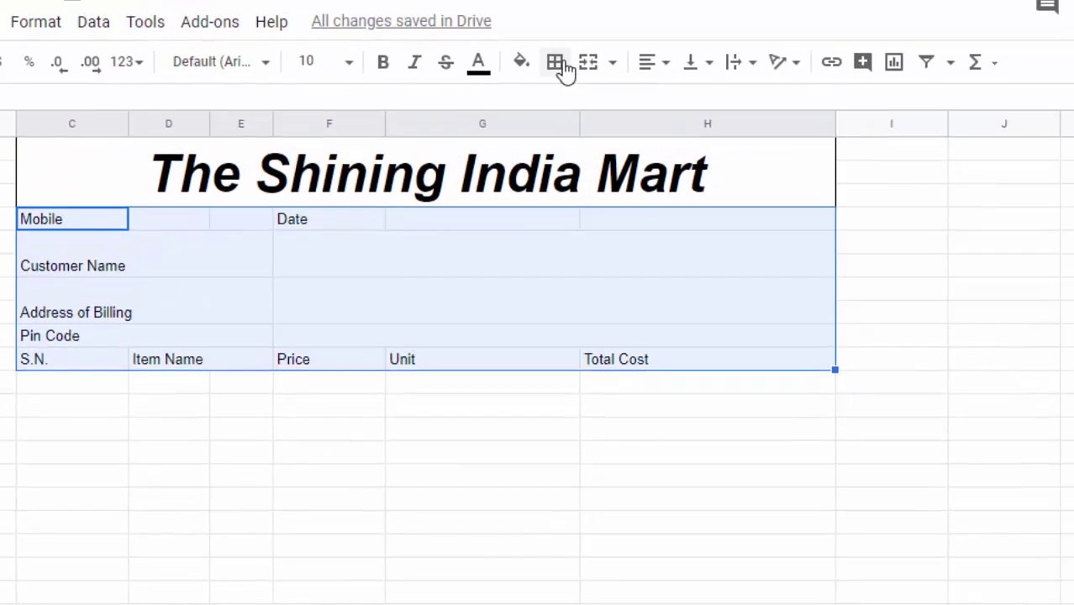
pyautogui.click(557, 63)
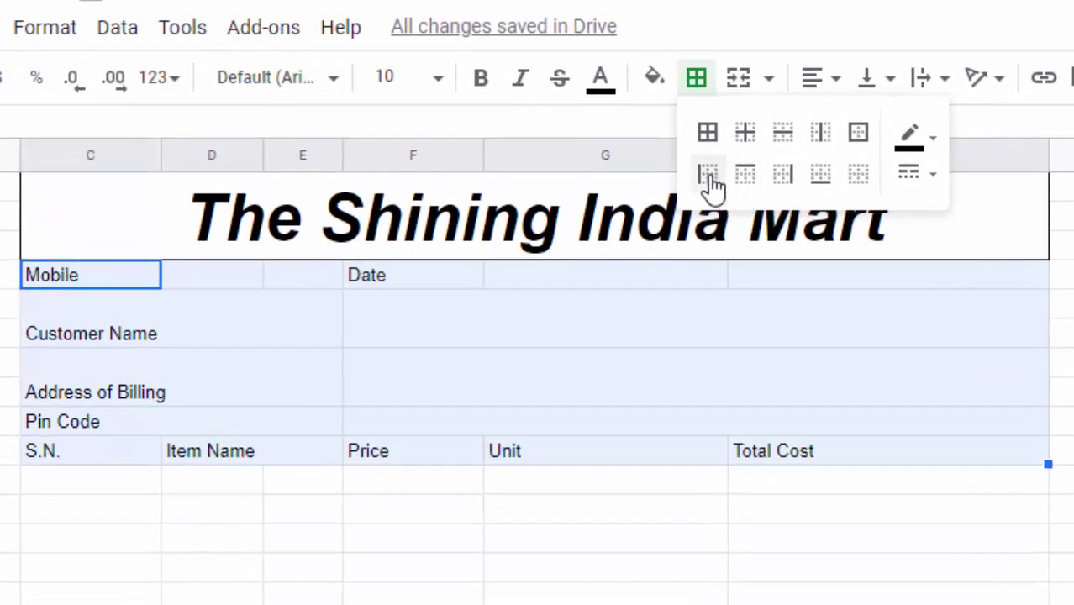
pyautogui.click(709, 178)
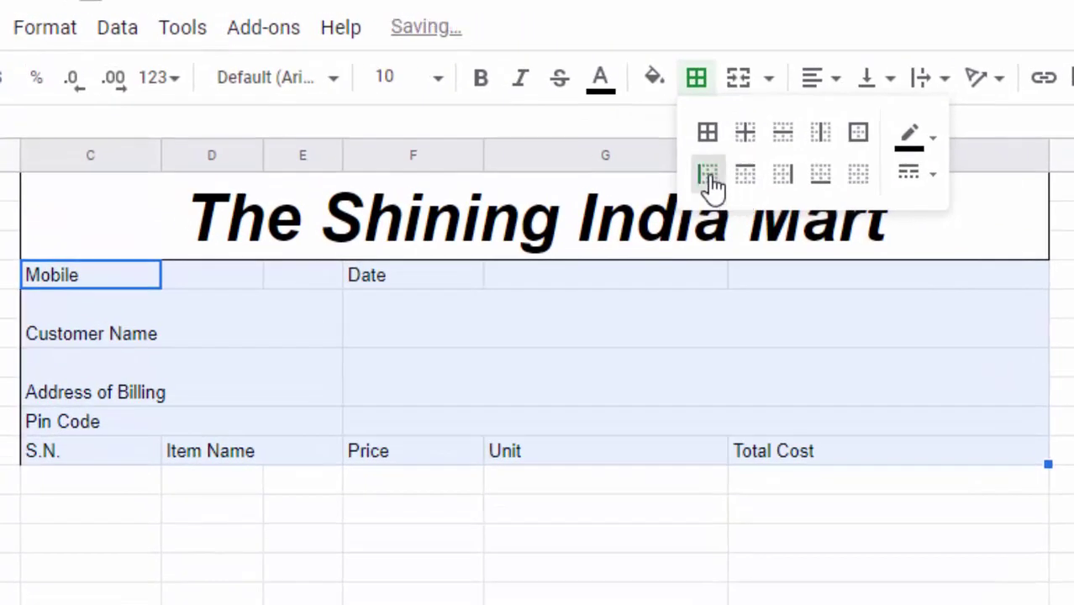
pyautogui.click(782, 177)
pyautogui.click(756, 178)
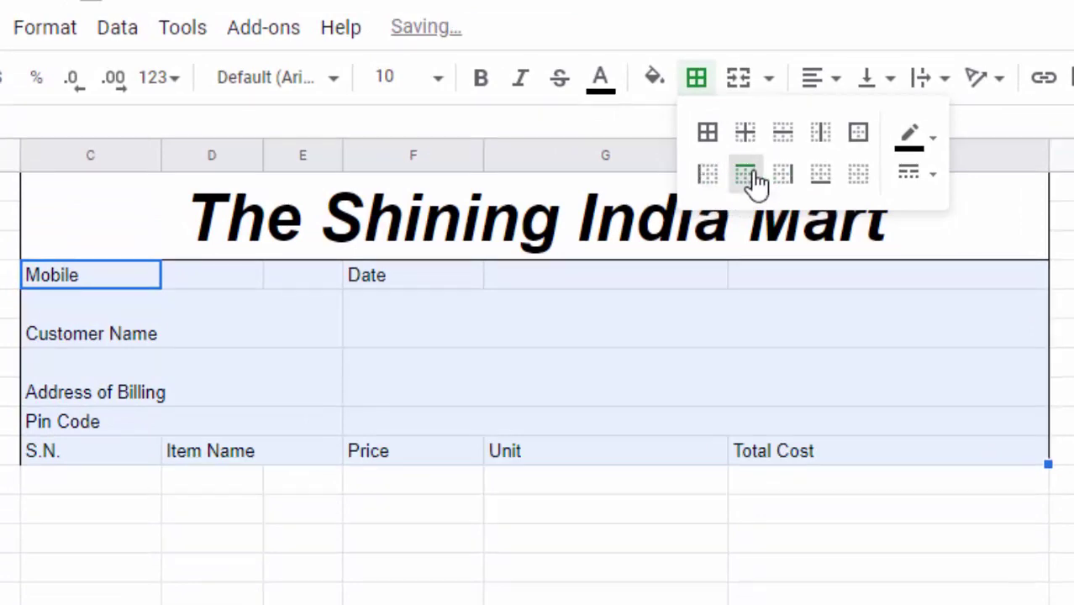
pyautogui.click(819, 178)
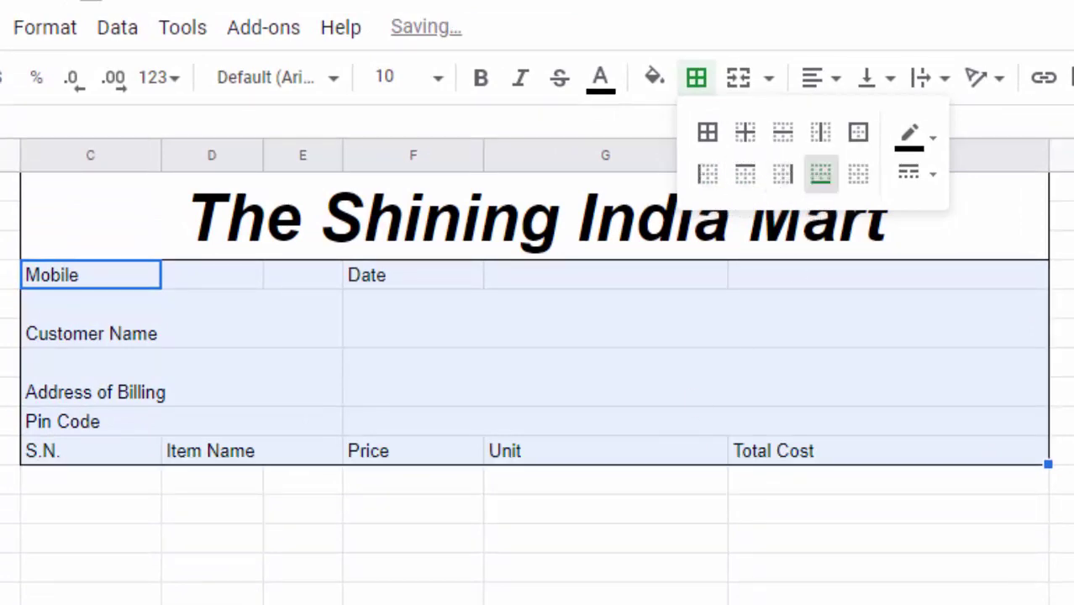
pyautogui.click(925, 451)
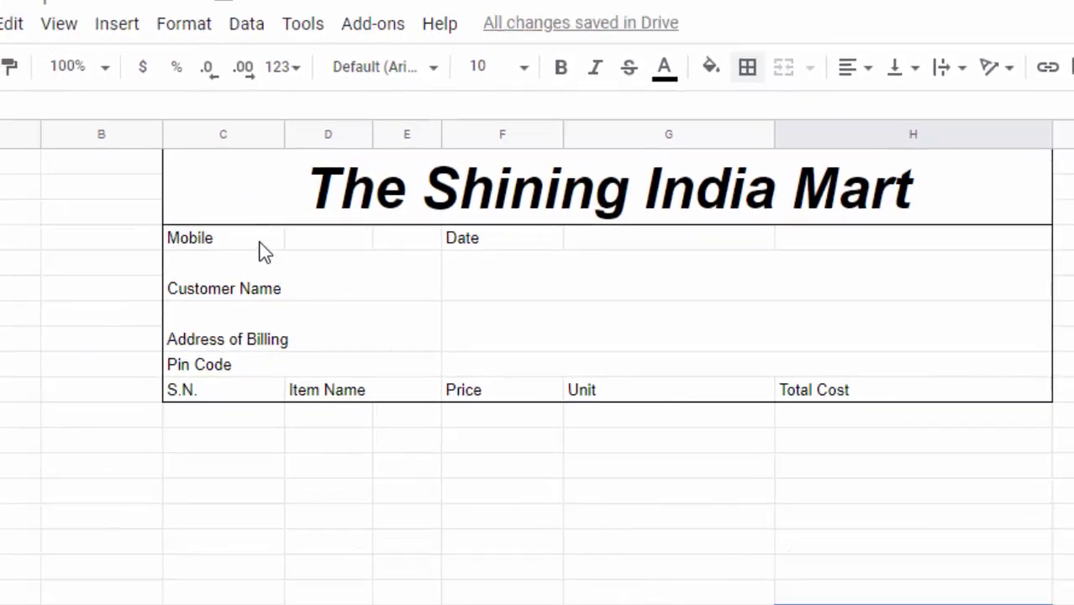
# Merge D4 and E4 beside Mobile into one cell.
pyautogui.click(347, 245)
pyautogui.moveTo(368, 238); pyautogui.dragTo(379, 248)
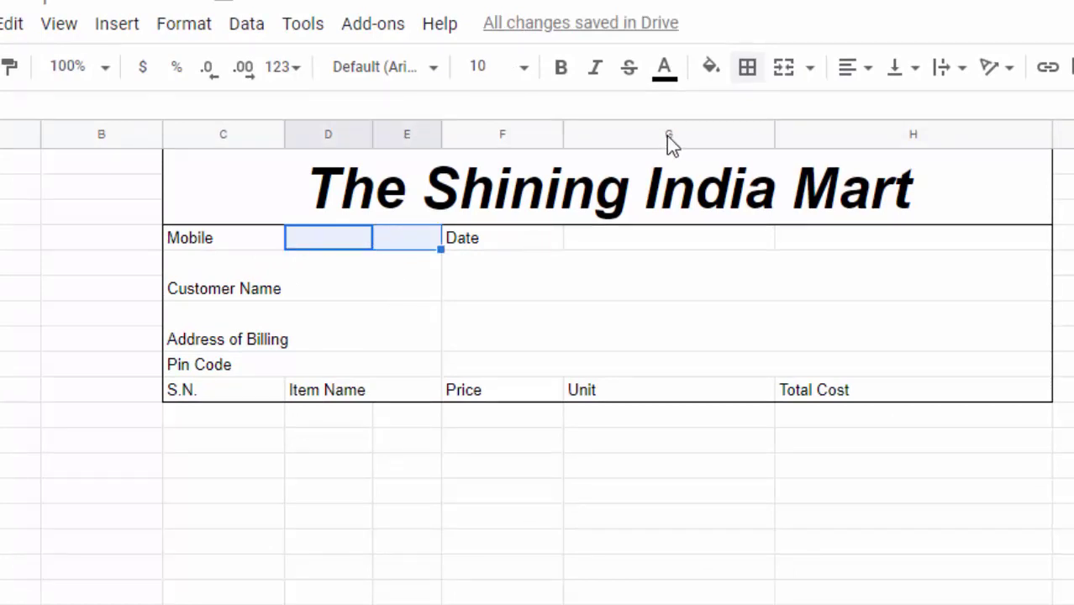
pyautogui.click(783, 69)
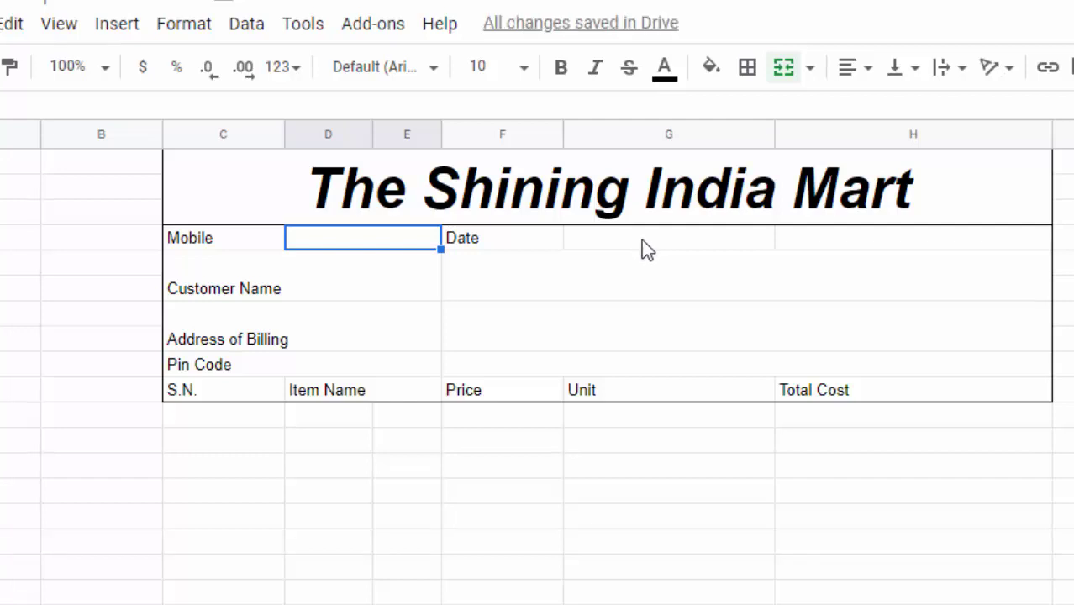
# Merge the Date cell across F4:G4 and check the merged customer detail cells.
pyautogui.moveTo(535, 237); pyautogui.dragTo(614, 241)
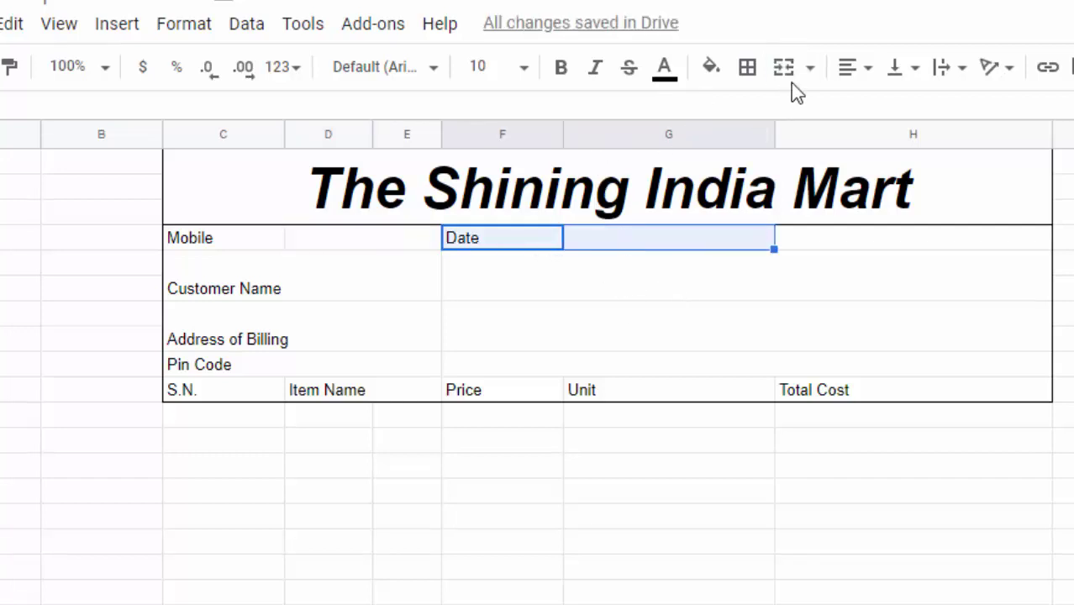
pyautogui.click(854, 69)
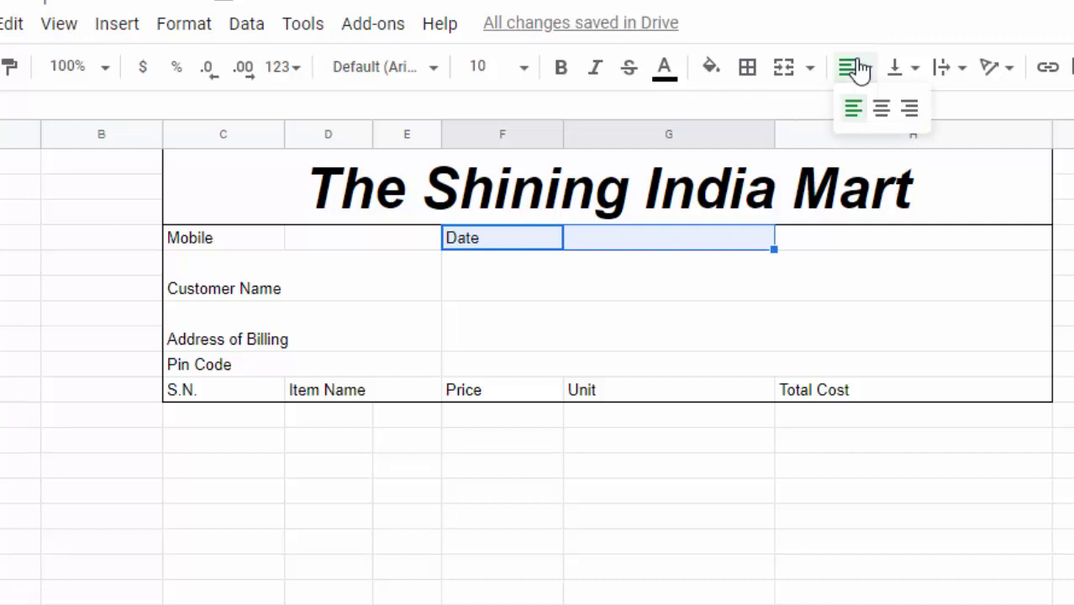
pyautogui.click(788, 74)
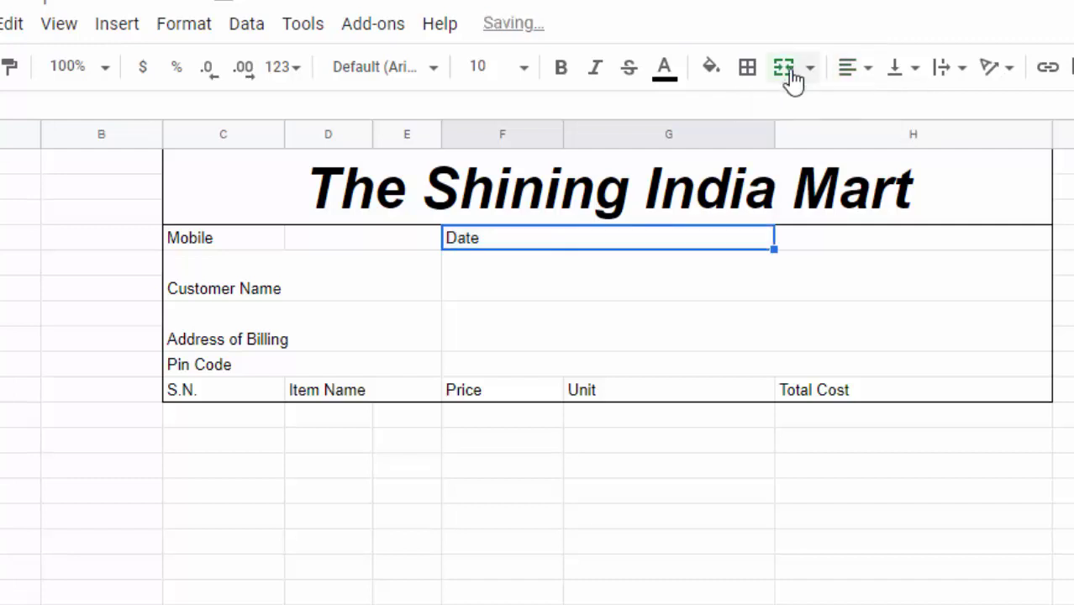
pyautogui.click(694, 298)
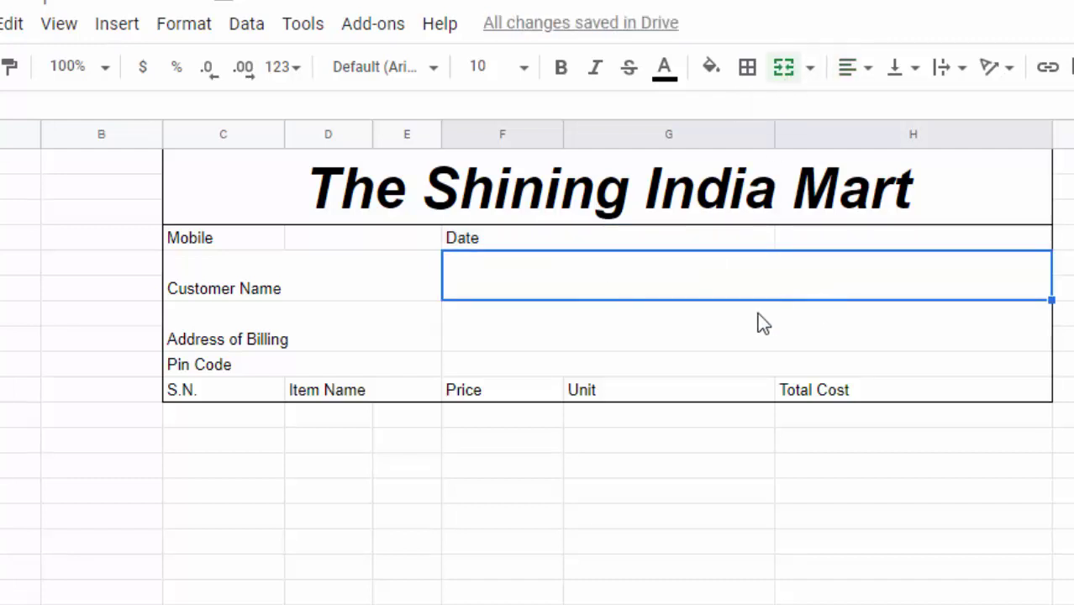
pyautogui.click(603, 336)
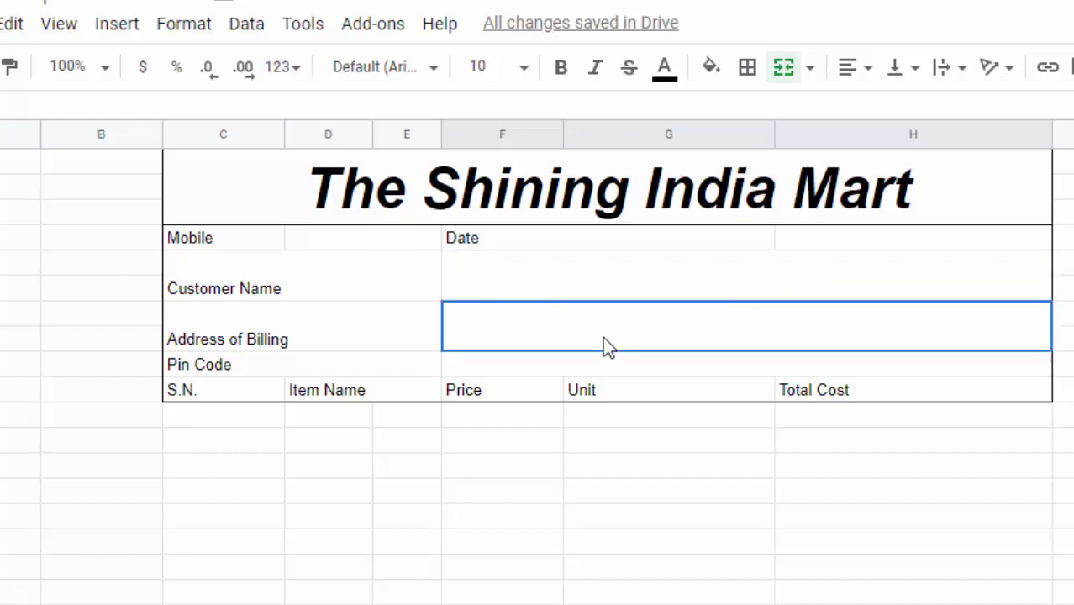
pyautogui.click(545, 372)
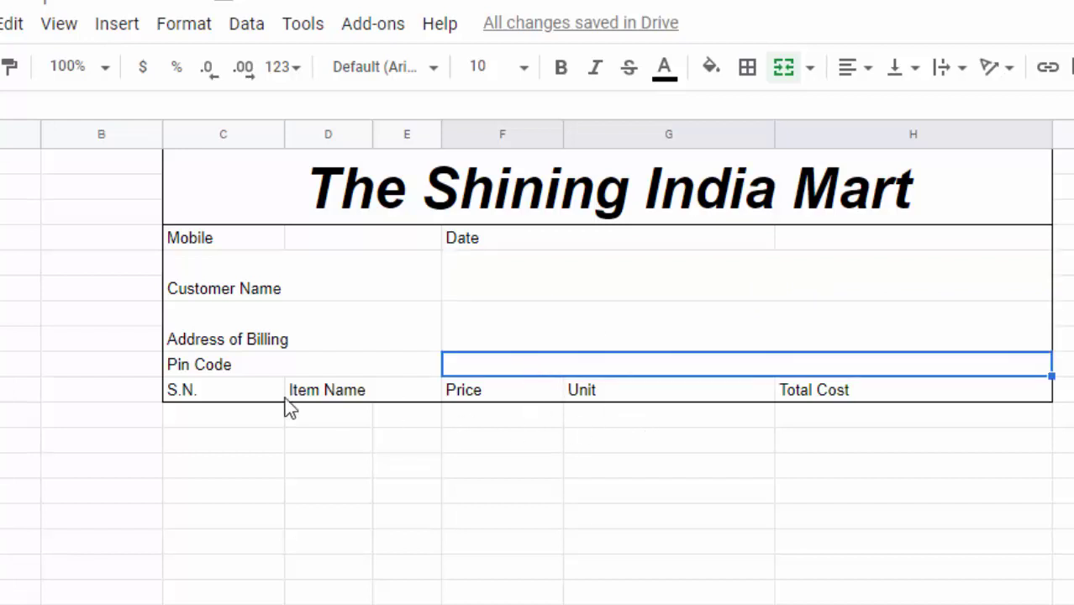
pyautogui.moveTo(216, 395); pyautogui.dragTo(1050, 394)
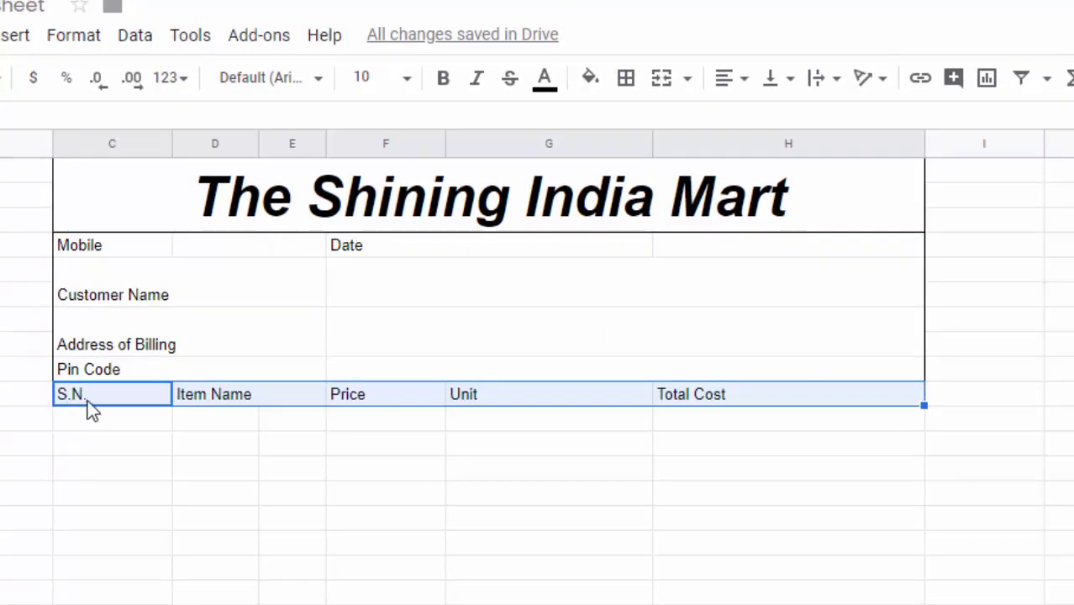
# Merge the S.N., Item Name, Price and Unit headings each with the cell below.
pyautogui.click(92, 397)
pyautogui.moveTo(104, 403); pyautogui.dragTo(100, 415)
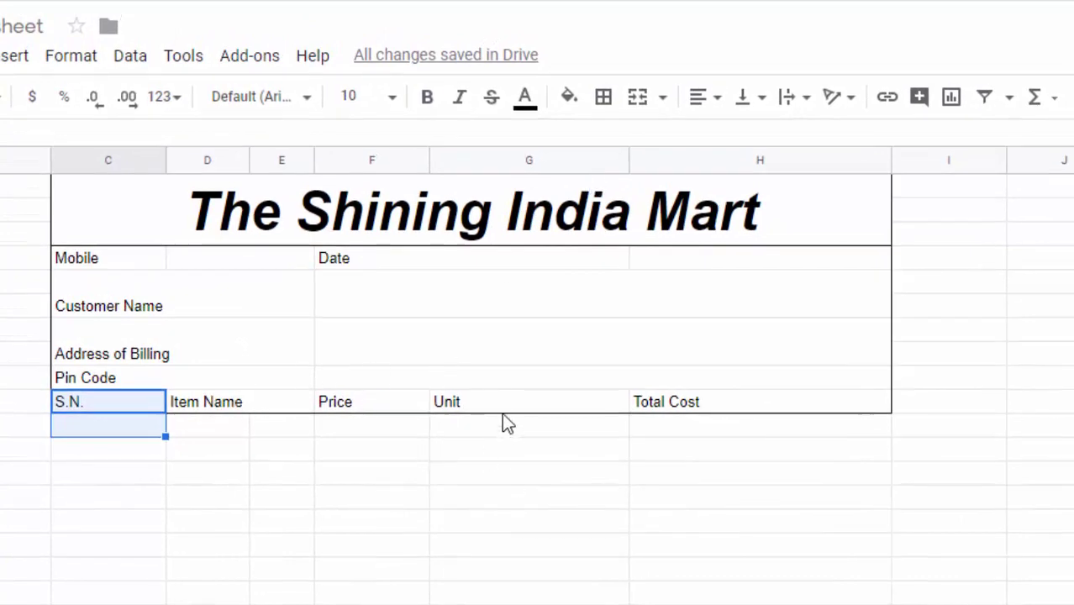
pyautogui.click(639, 106)
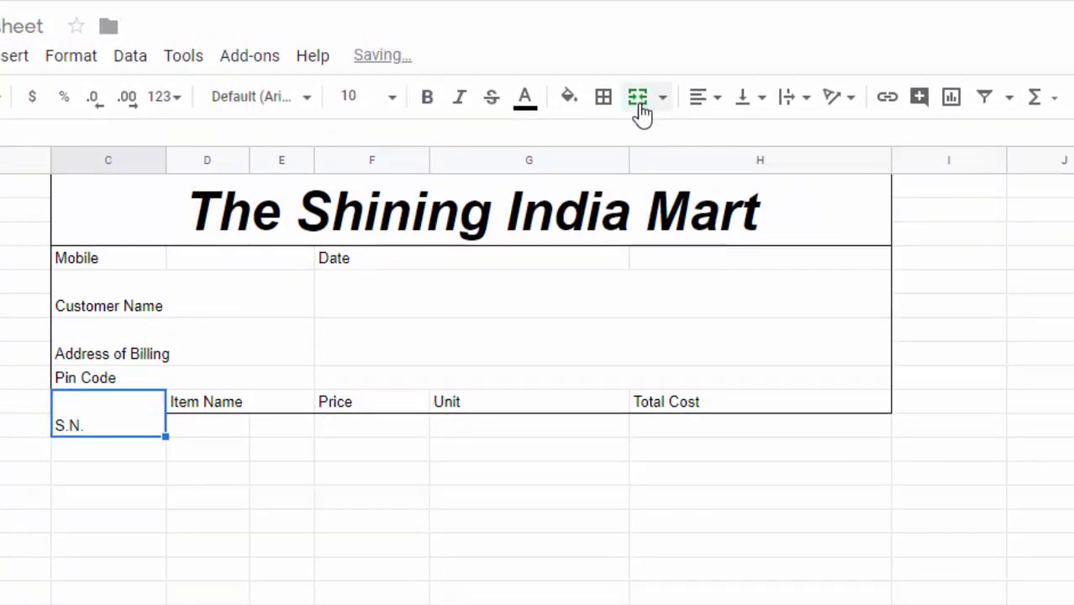
pyautogui.moveTo(208, 407); pyautogui.dragTo(212, 420)
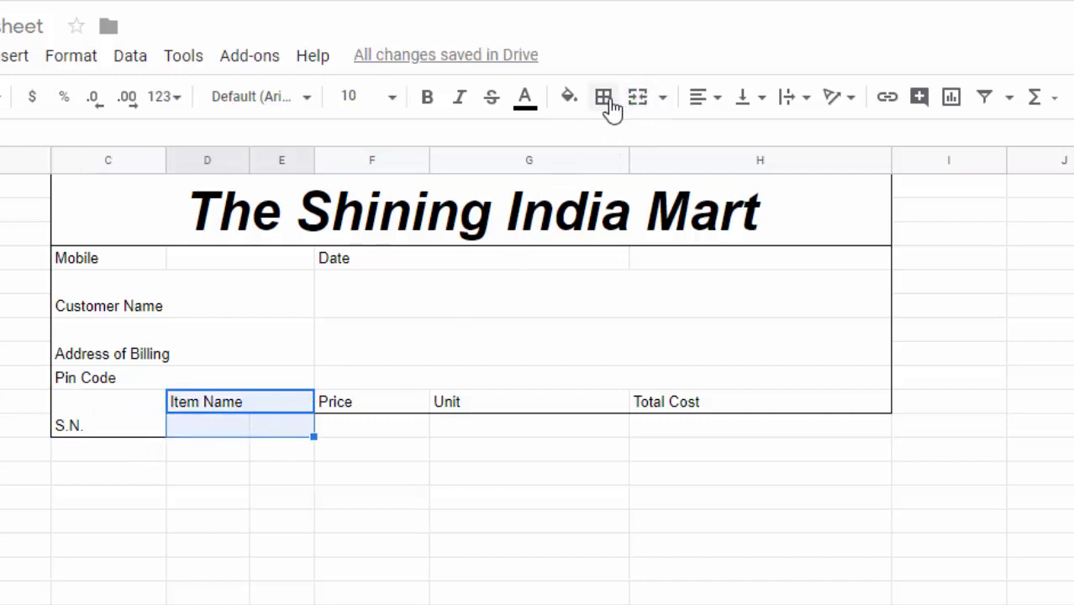
pyautogui.click(640, 101)
pyautogui.moveTo(353, 405); pyautogui.dragTo(360, 427)
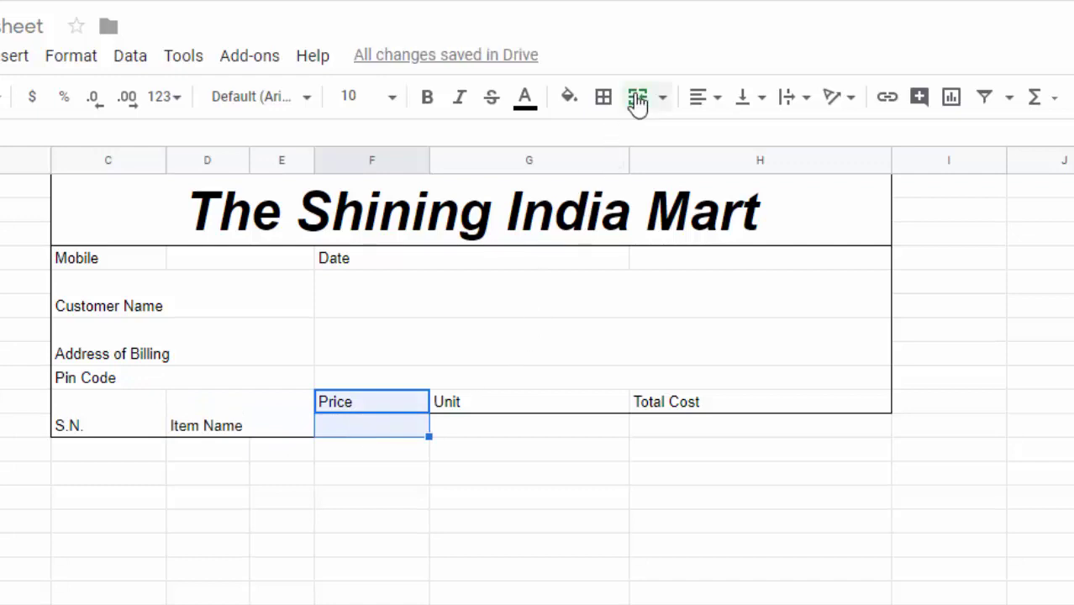
pyautogui.click(638, 99)
pyautogui.click(484, 403)
pyautogui.moveTo(480, 413); pyautogui.dragTo(504, 424)
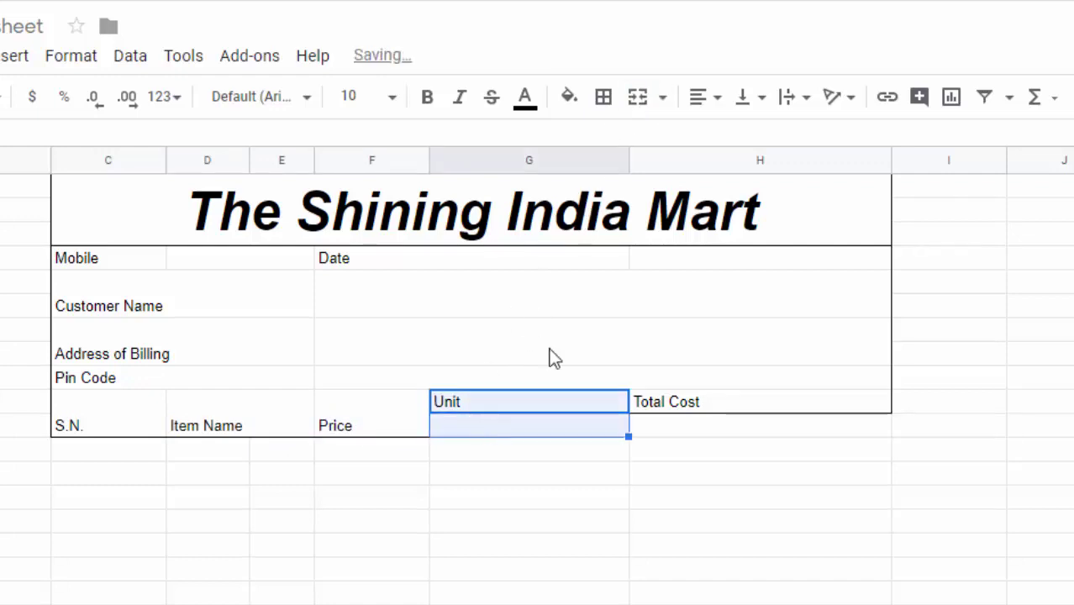
pyautogui.click(638, 99)
# Add a top border along the whole header row.
pyautogui.moveTo(105, 411)
pyautogui.mouseDown()
pyautogui.moveTo(518, 418)
pyautogui.moveTo(739, 402)
pyautogui.mouseUp()
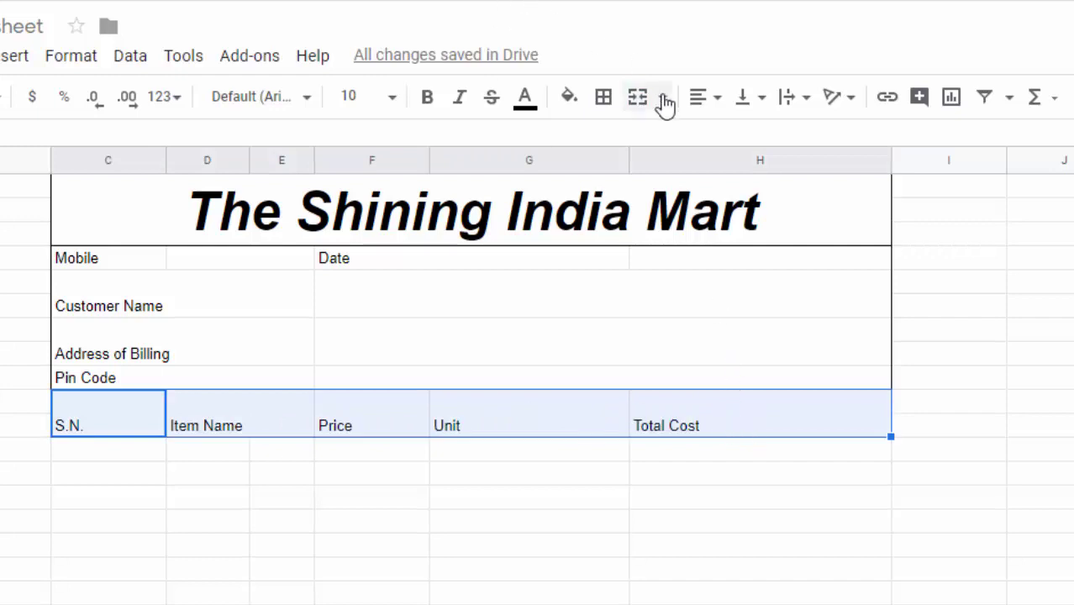
pyautogui.click(607, 98)
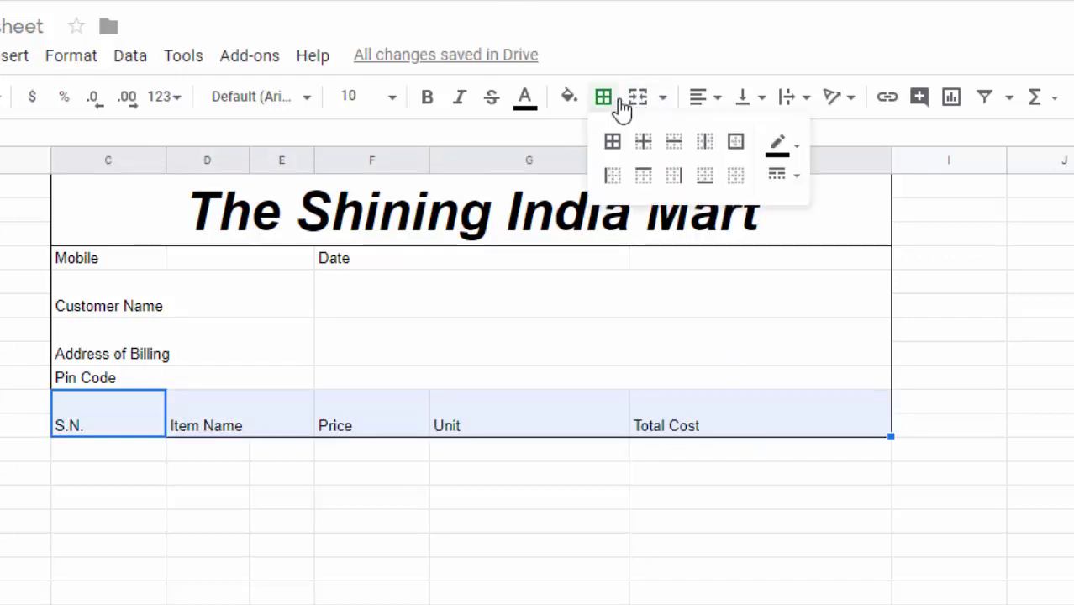
pyautogui.click(644, 178)
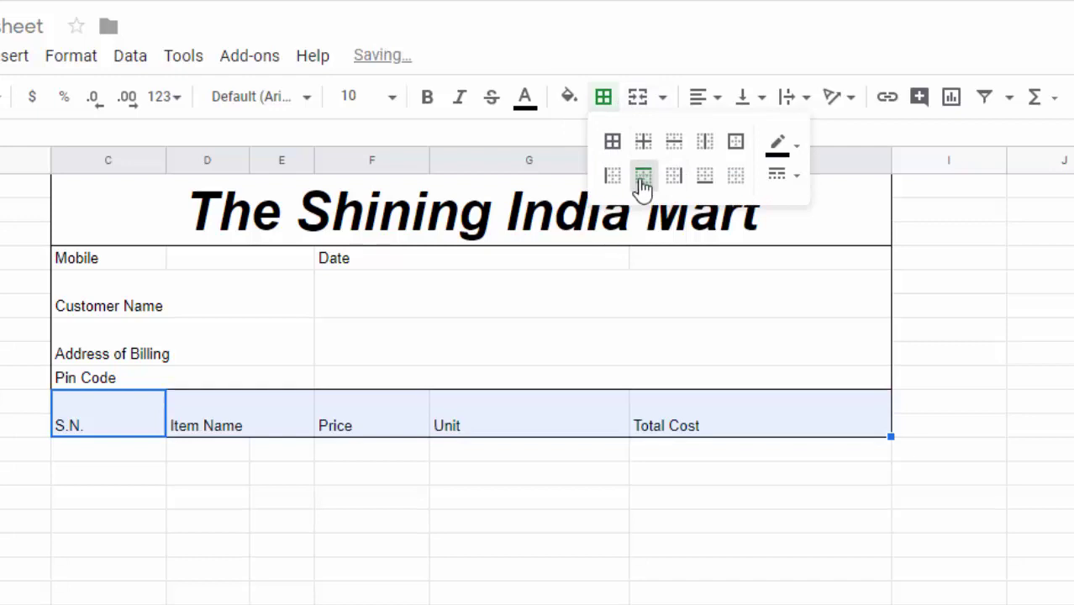
pyautogui.click(463, 601)
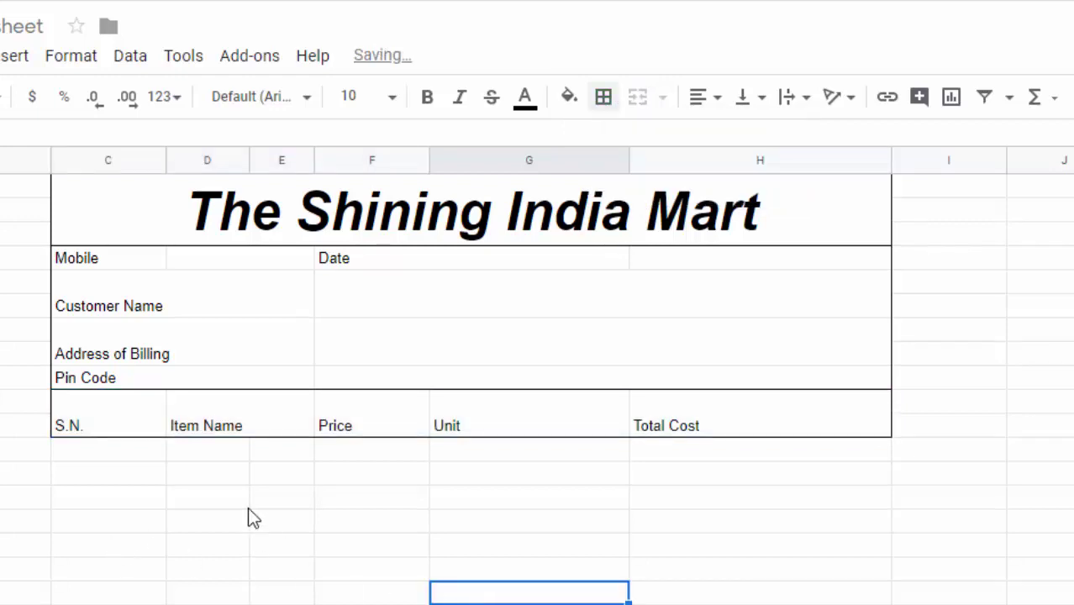
# Add right borders to the S.N., Item Name and Unit heading cells.
pyautogui.moveTo(128, 425); pyautogui.dragTo(538, 418)
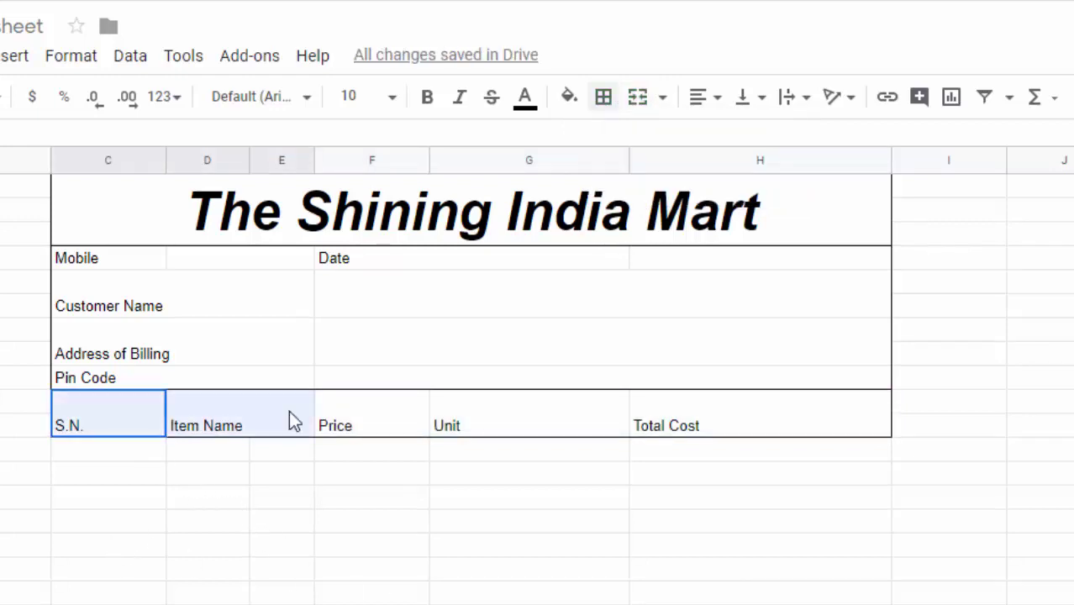
pyautogui.moveTo(613, 412); pyautogui.dragTo(731, 406)
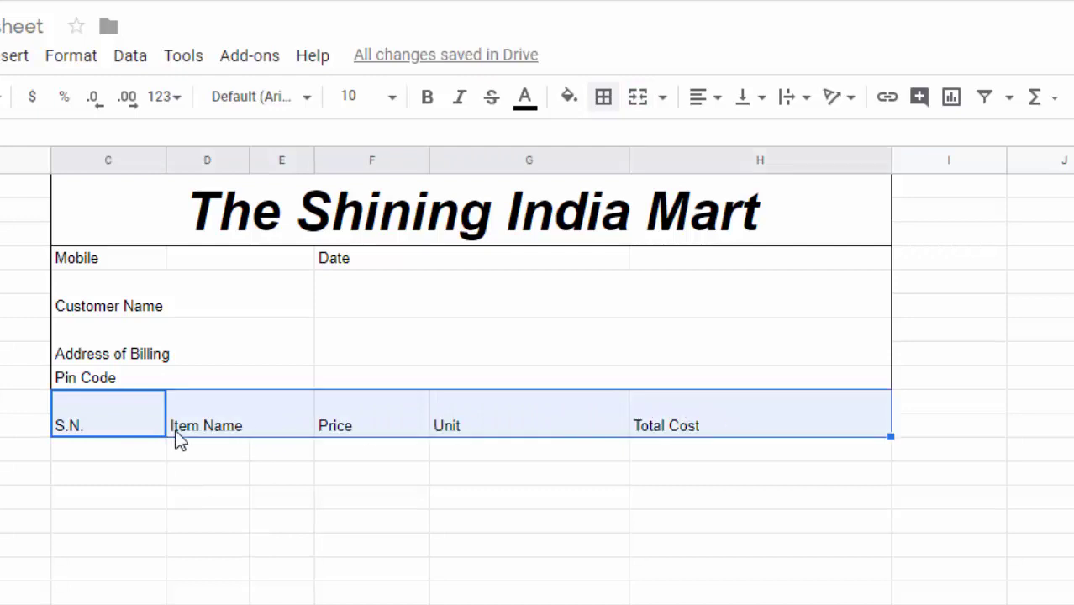
pyautogui.click(103, 412)
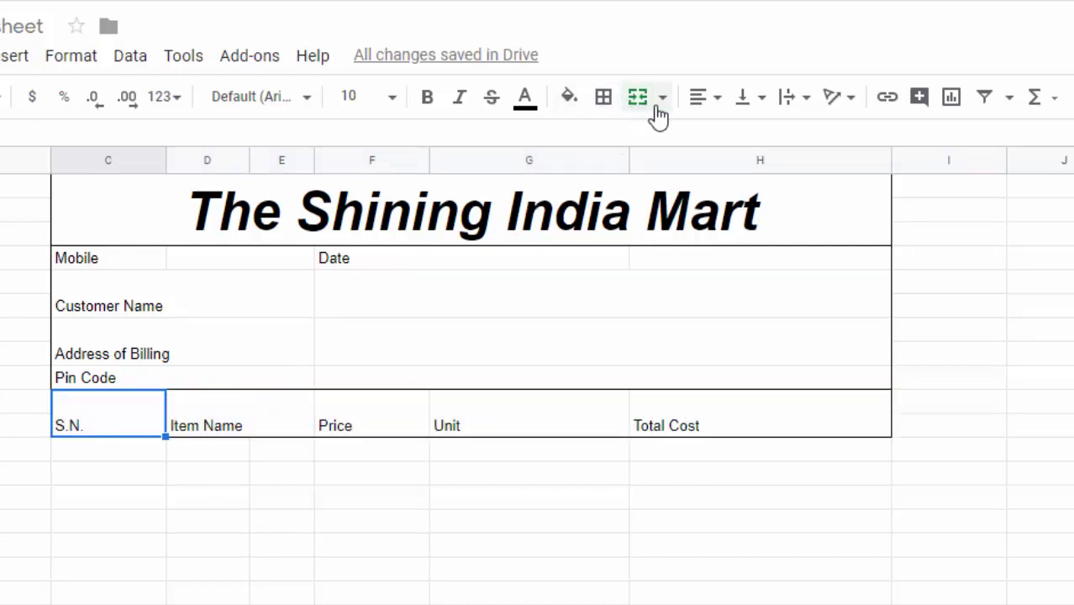
pyautogui.click(602, 101)
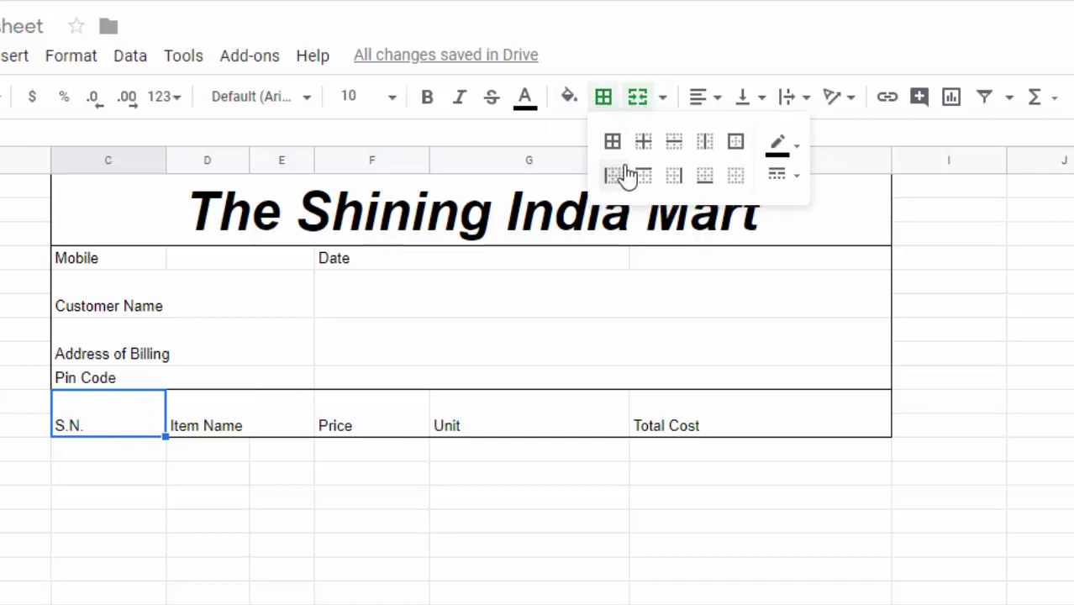
pyautogui.click(676, 179)
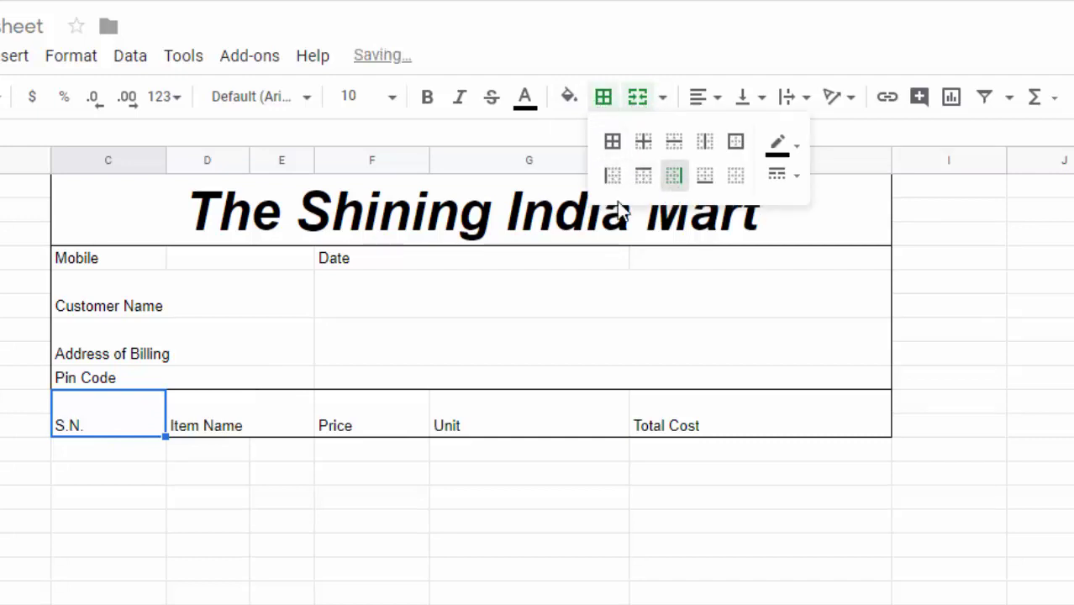
pyautogui.click(268, 426)
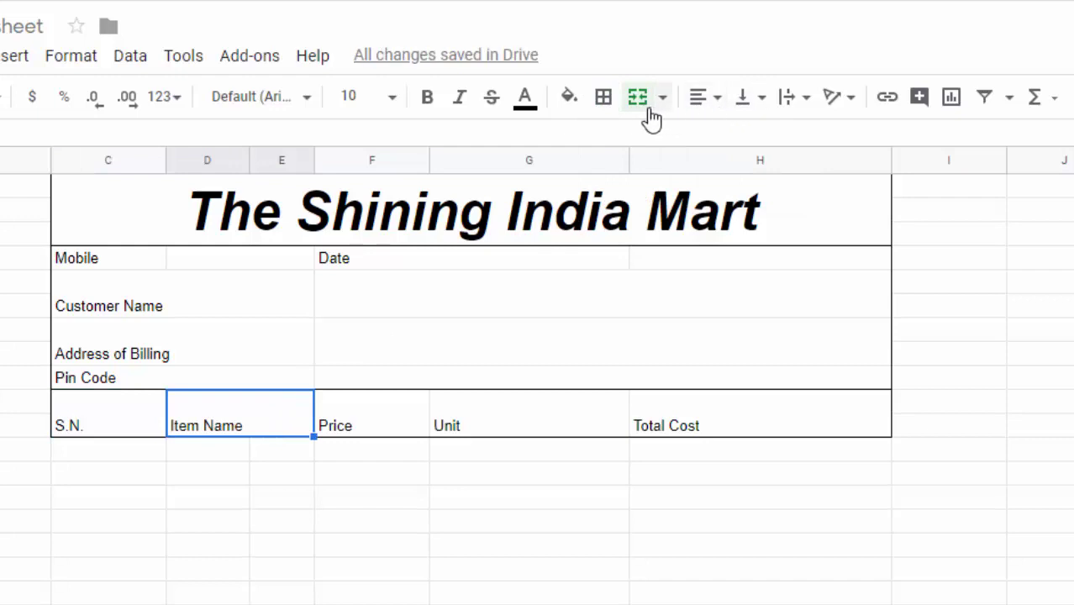
pyautogui.click(604, 98)
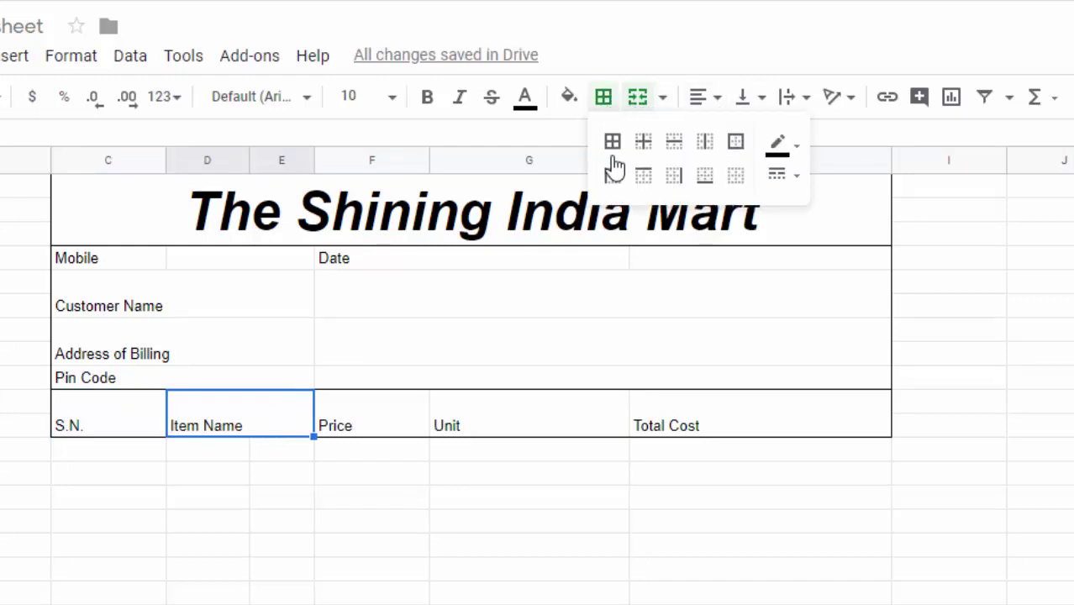
pyautogui.click(675, 177)
pyautogui.click(479, 412)
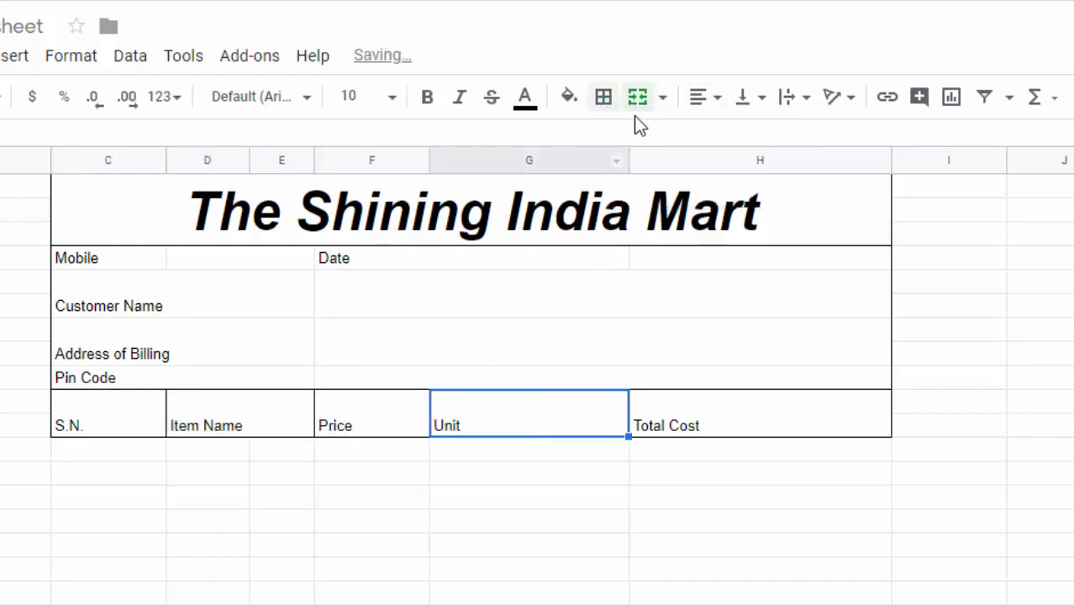
pyautogui.click(604, 96)
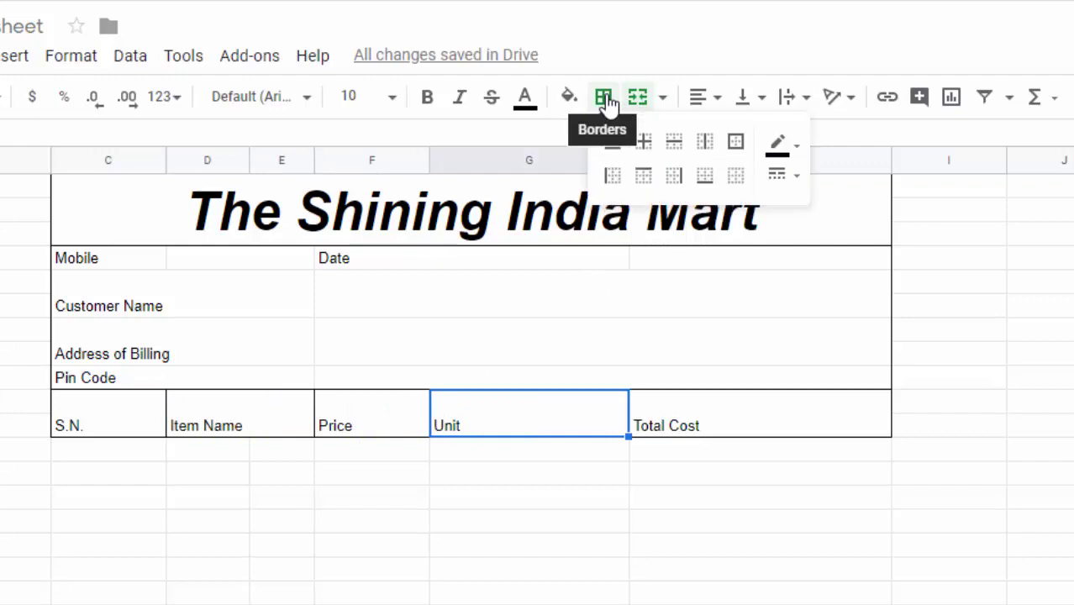
pyautogui.click(676, 176)
pyautogui.click(610, 505)
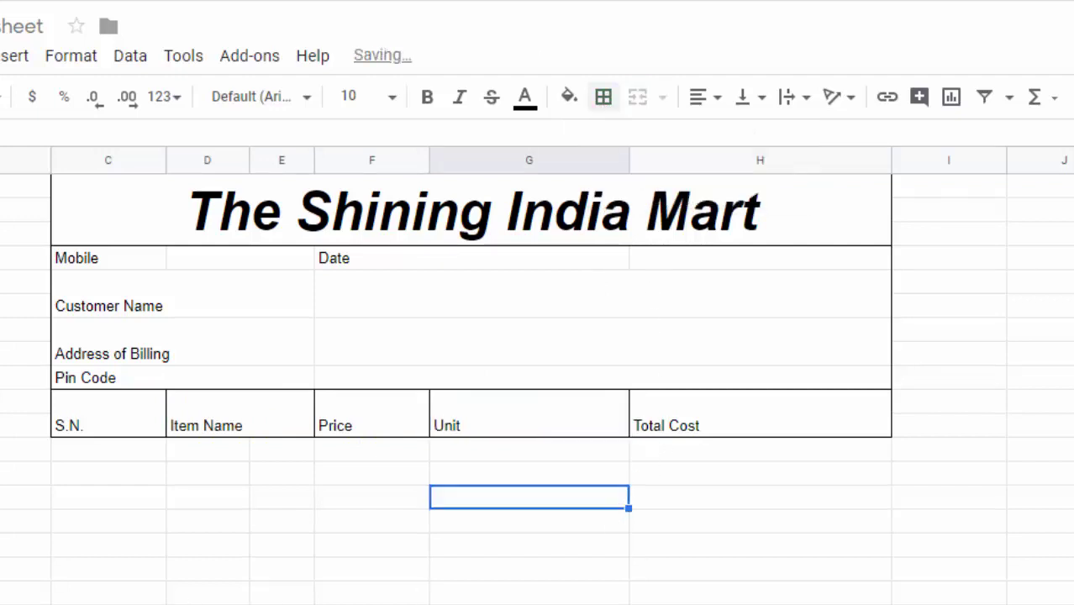
pyautogui.scroll(-3, 434, 500)
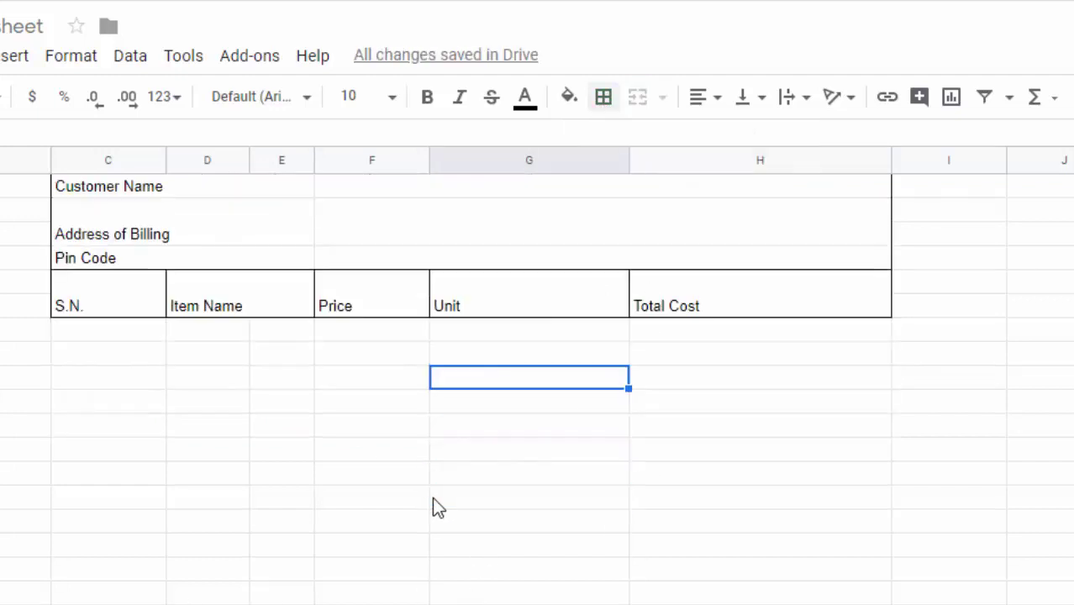
# Enter 1 and 2 under S.N. and select them to fill the series down to 10.
pyautogui.click(90, 328)
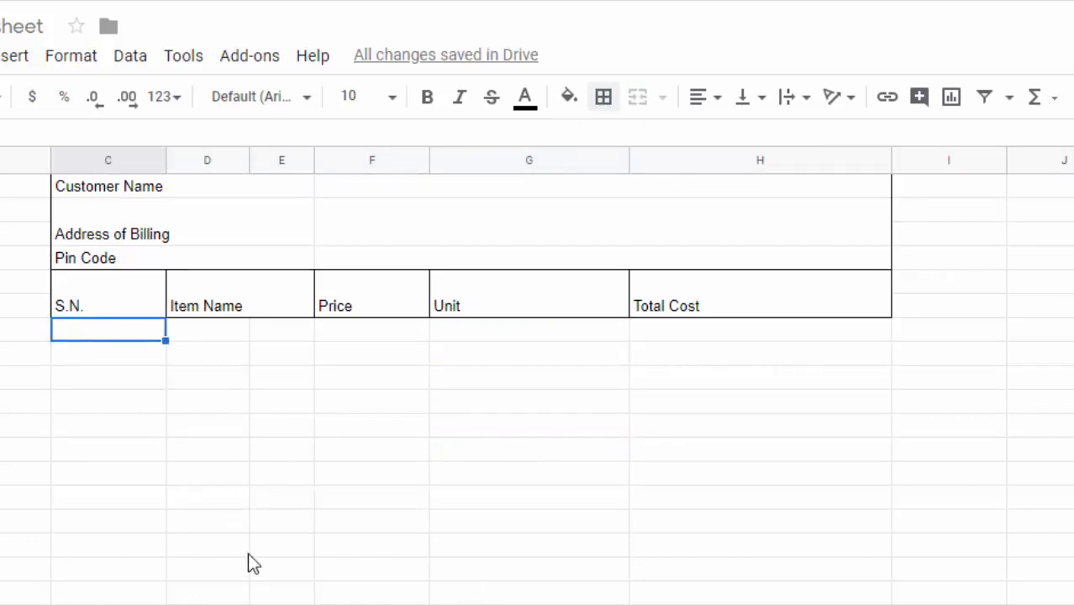
pyautogui.write('1')
pyautogui.press('Return')
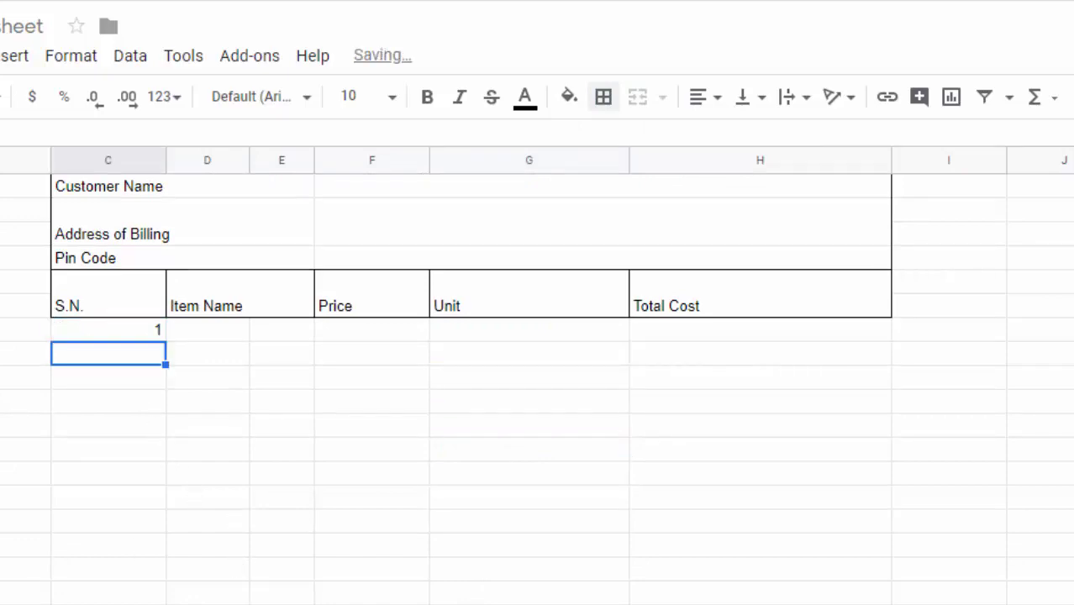
pyautogui.write('2')
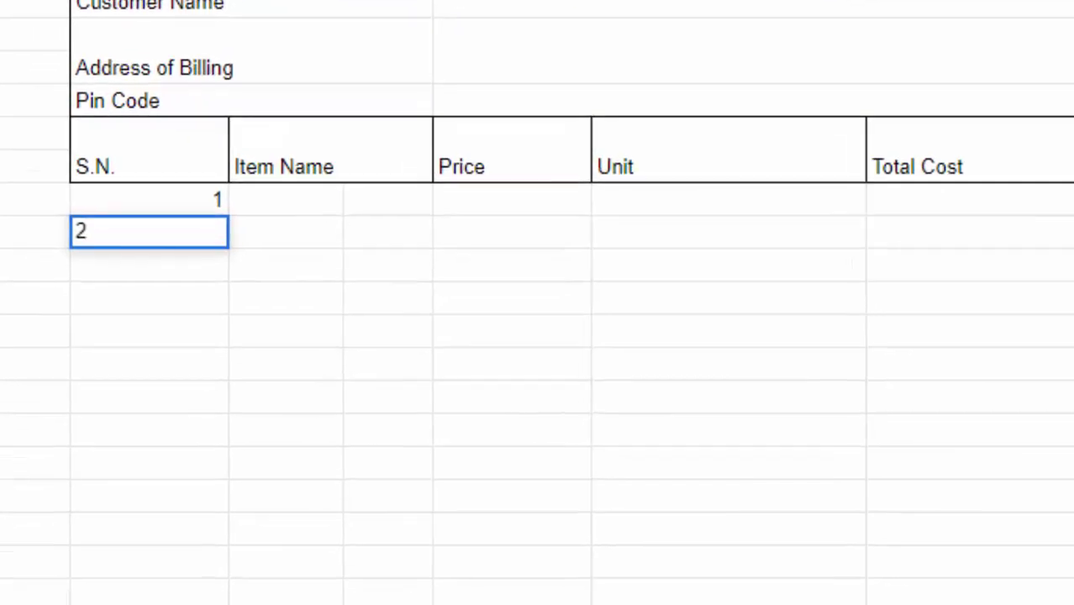
pyautogui.click(321, 459)
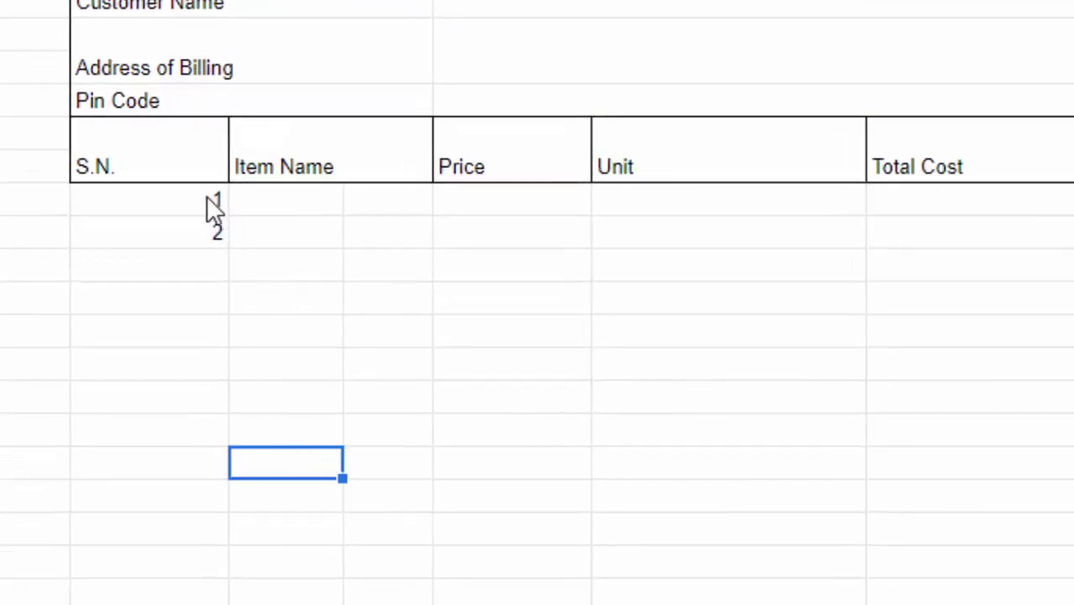
pyautogui.moveTo(212, 206)
pyautogui.mouseDown()
pyautogui.moveTo(228, 331)
pyautogui.moveTo(225, 491)
pyautogui.mouseUp()
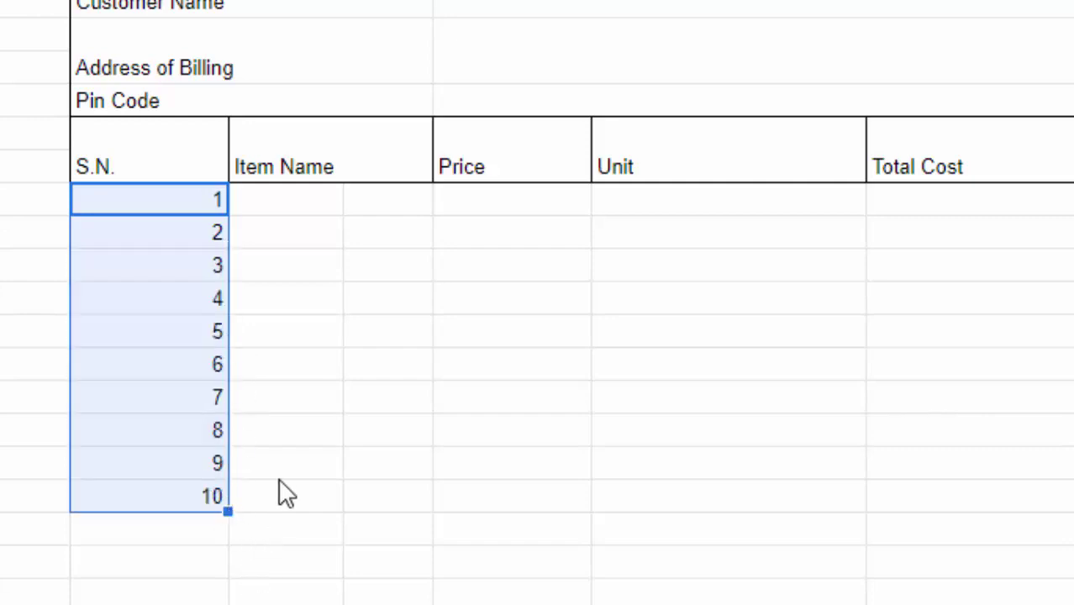
# Merge the Item Name cells across D:E for each item row, then start a 'Grand Total' label under Unit.
pyautogui.click(298, 205)
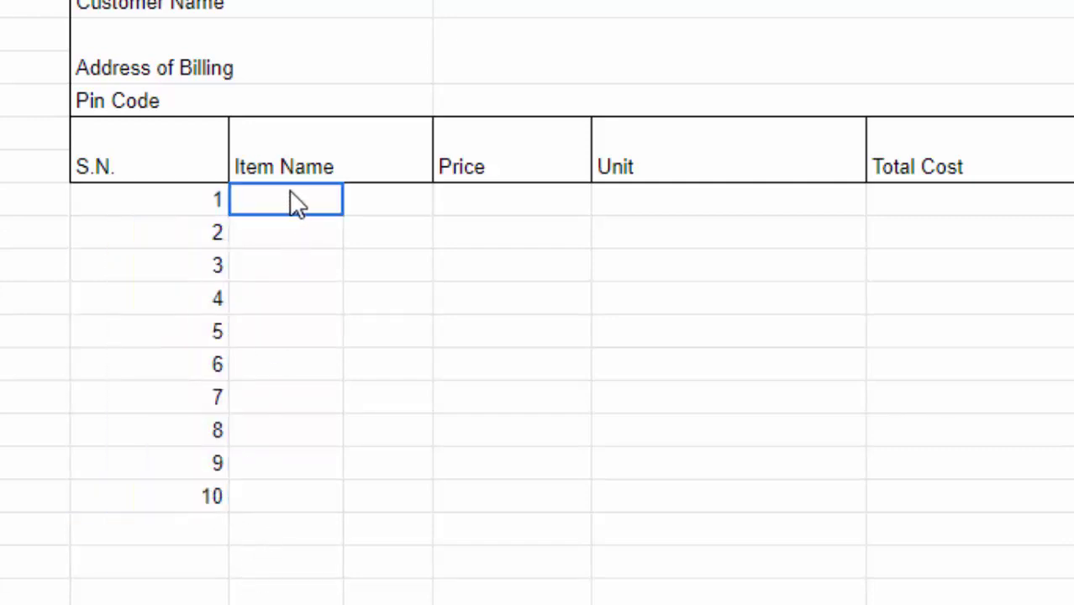
pyautogui.moveTo(347, 196); pyautogui.dragTo(359, 204)
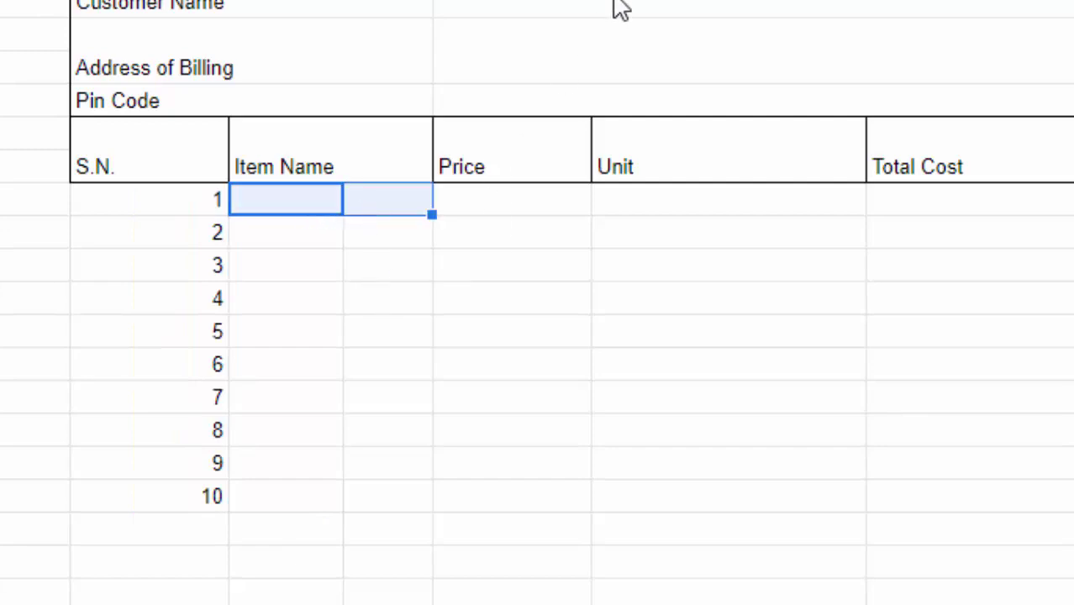
pyautogui.click(646, 70)
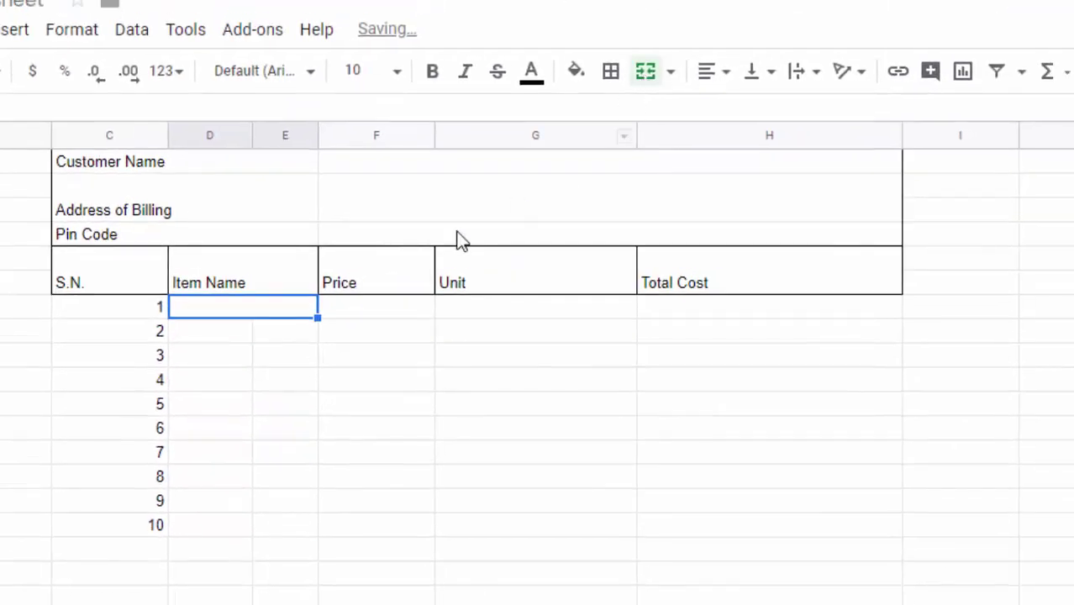
pyautogui.moveTo(233, 344)
pyautogui.mouseDown()
pyautogui.moveTo(216, 336)
pyautogui.moveTo(271, 334)
pyautogui.mouseUp()
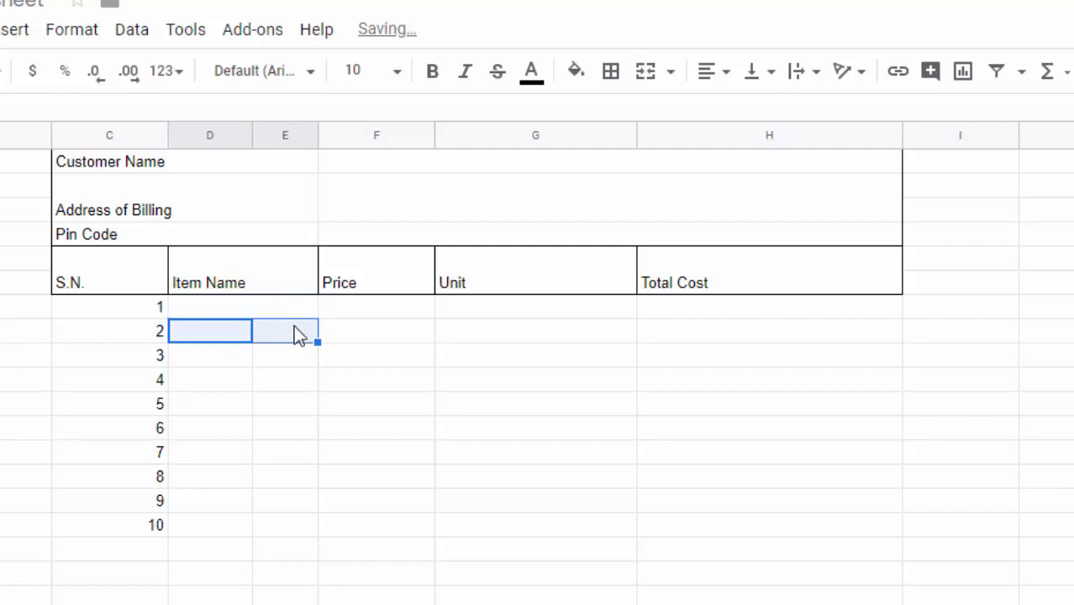
pyautogui.click(661, 74)
pyautogui.moveTo(216, 358); pyautogui.dragTo(270, 353)
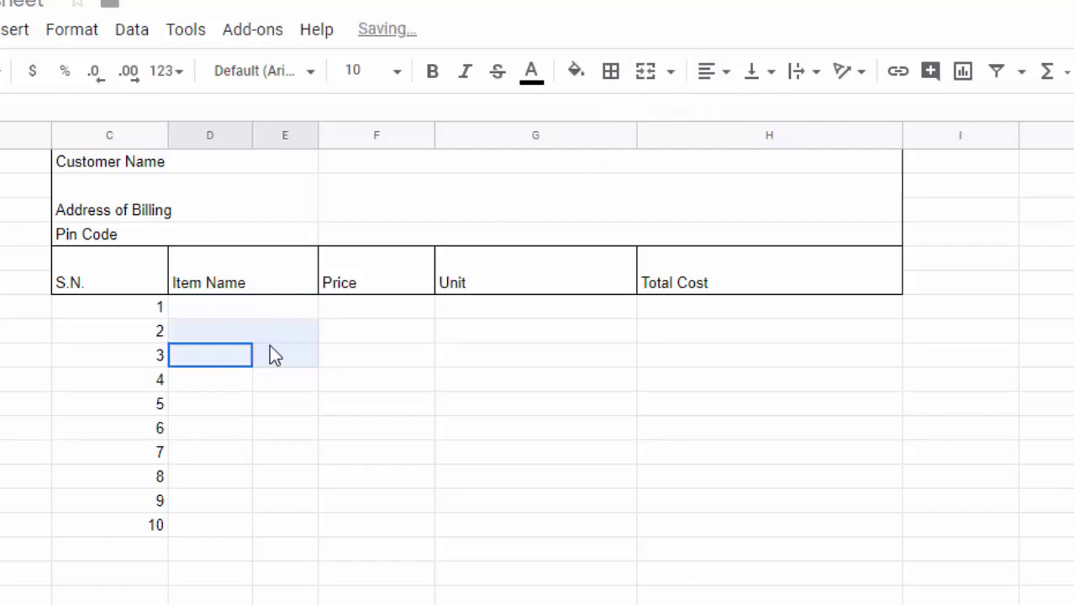
pyautogui.click(611, 72)
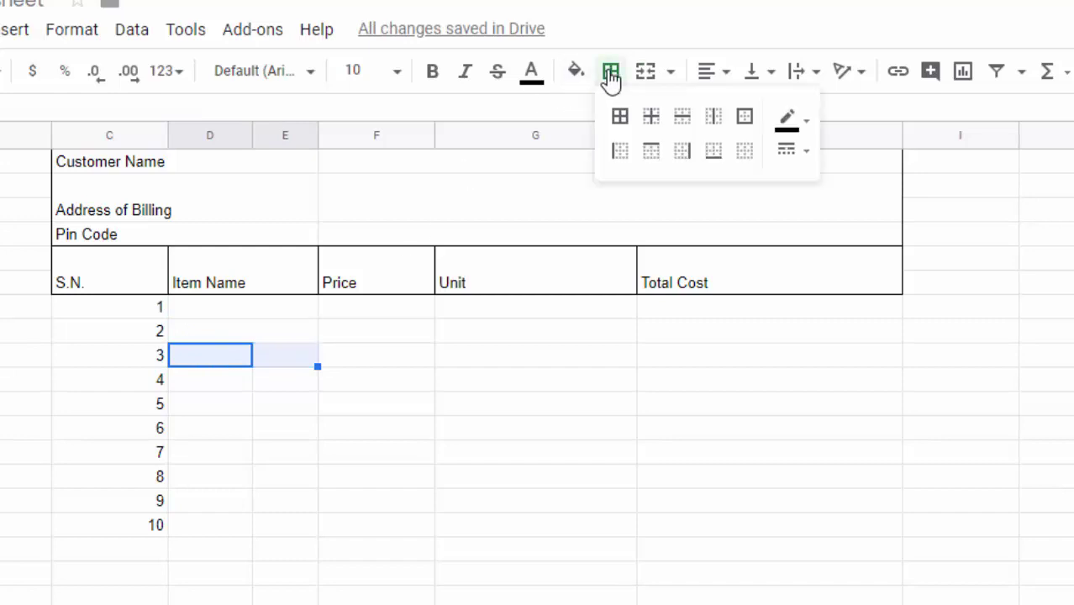
pyautogui.click(536, 550)
pyautogui.write('G')
pyautogui.write('ran Total')
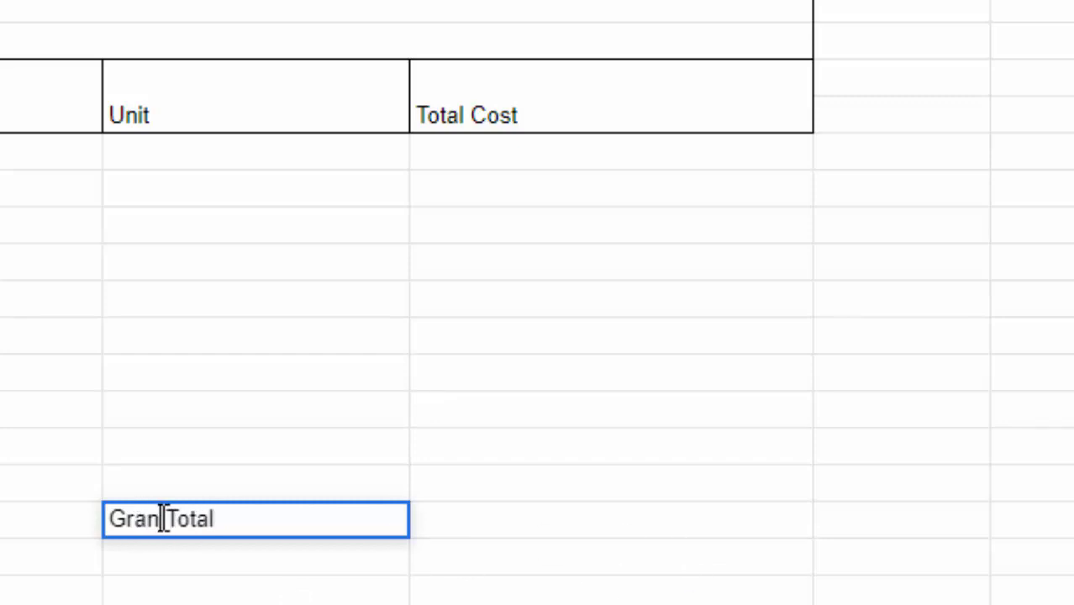
# Finish the 'Grand Total' label and make the GST rate a percentage, 18.20%.
pyautogui.write('d')
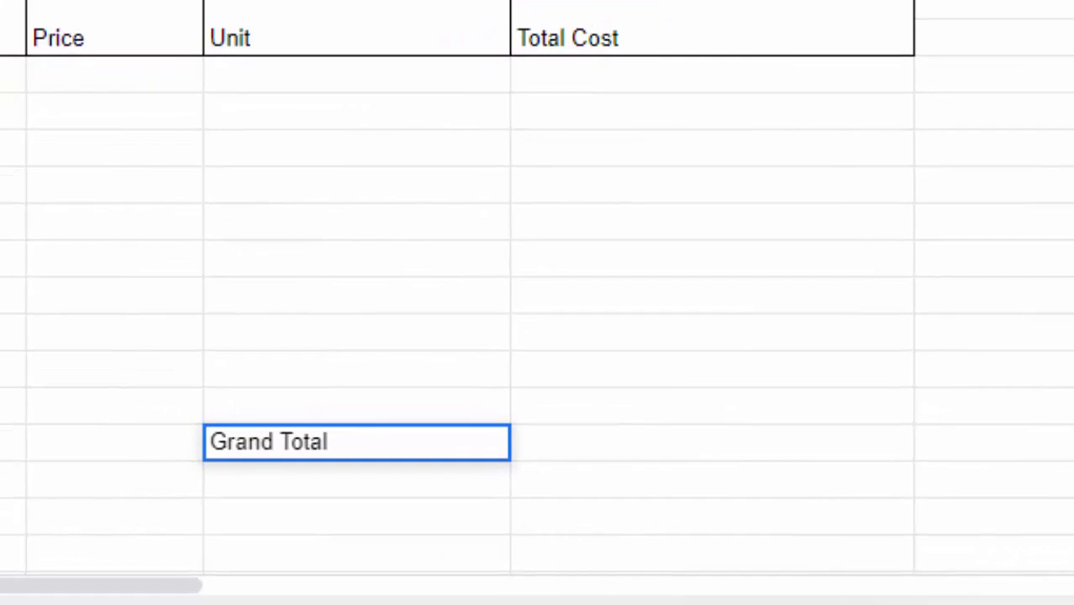
pyautogui.click(594, 451)
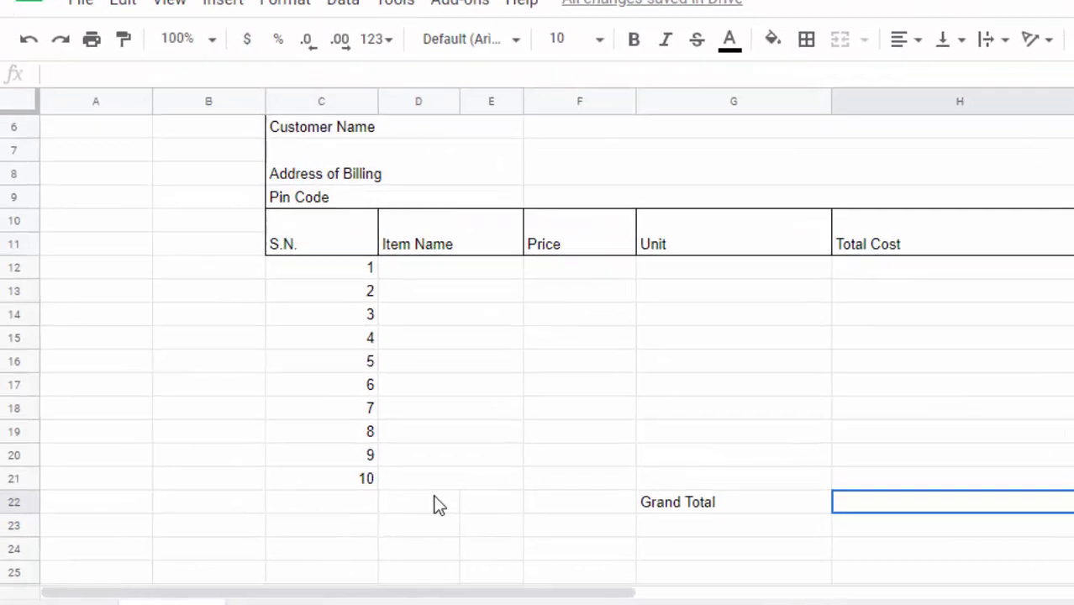
pyautogui.click(396, 513)
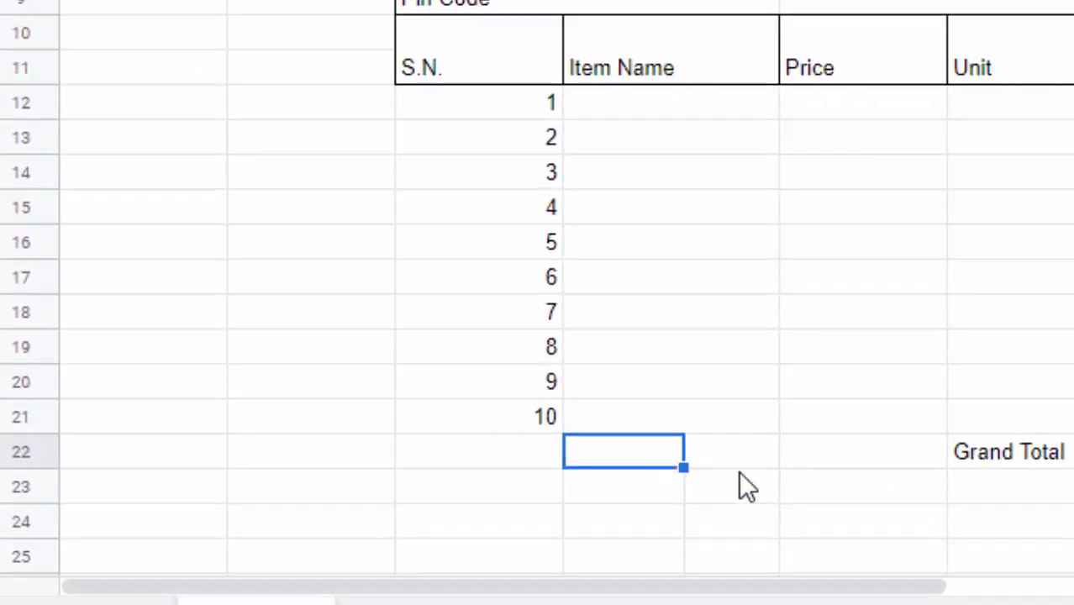
pyautogui.write('D')
pyautogui.press('BackSpace')
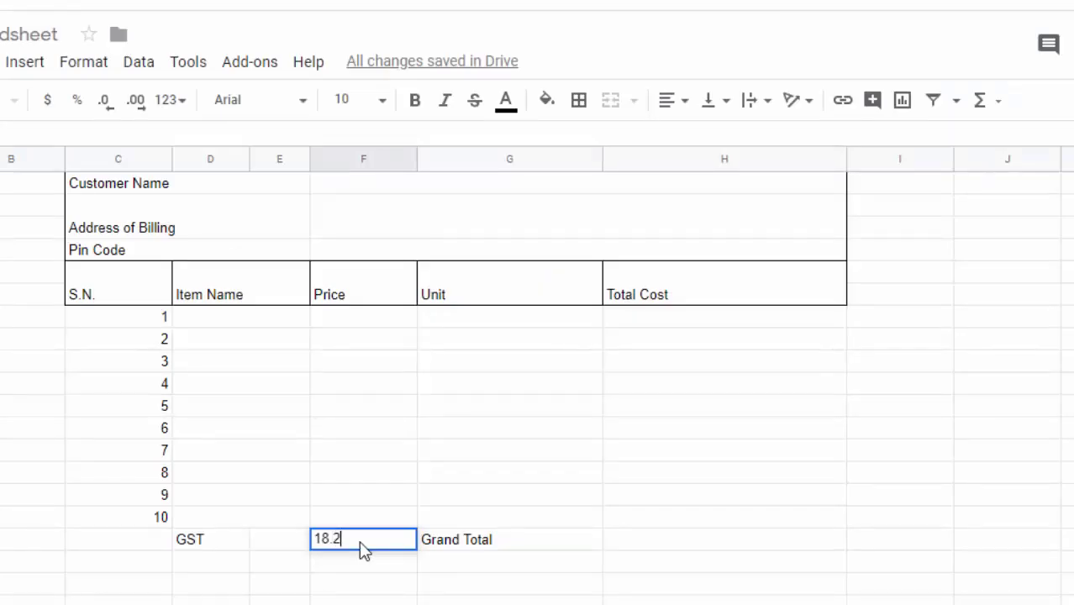
pyautogui.write('%')
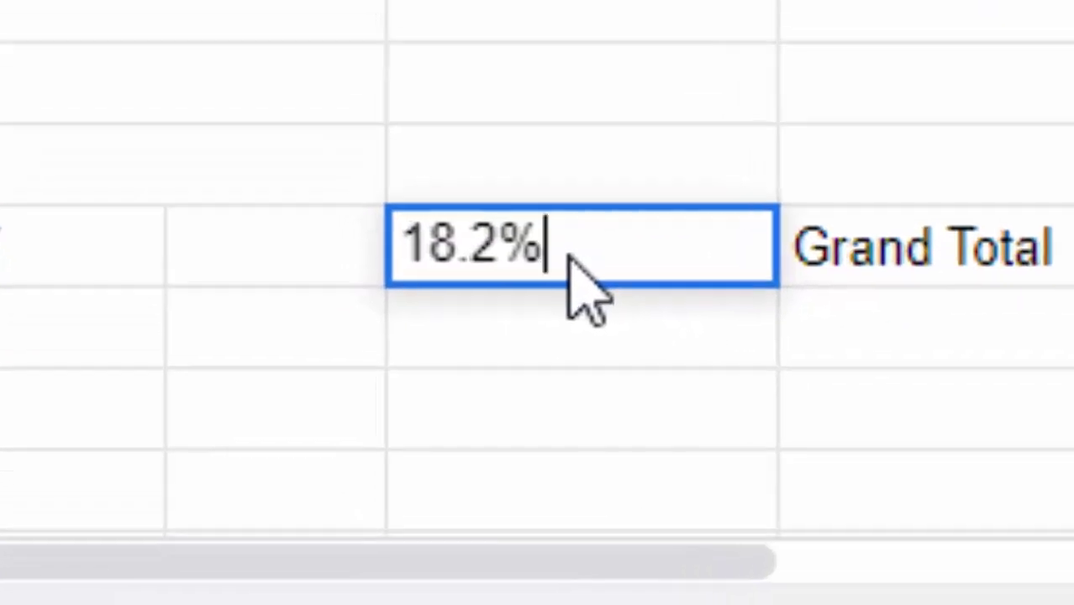
pyautogui.click(618, 504)
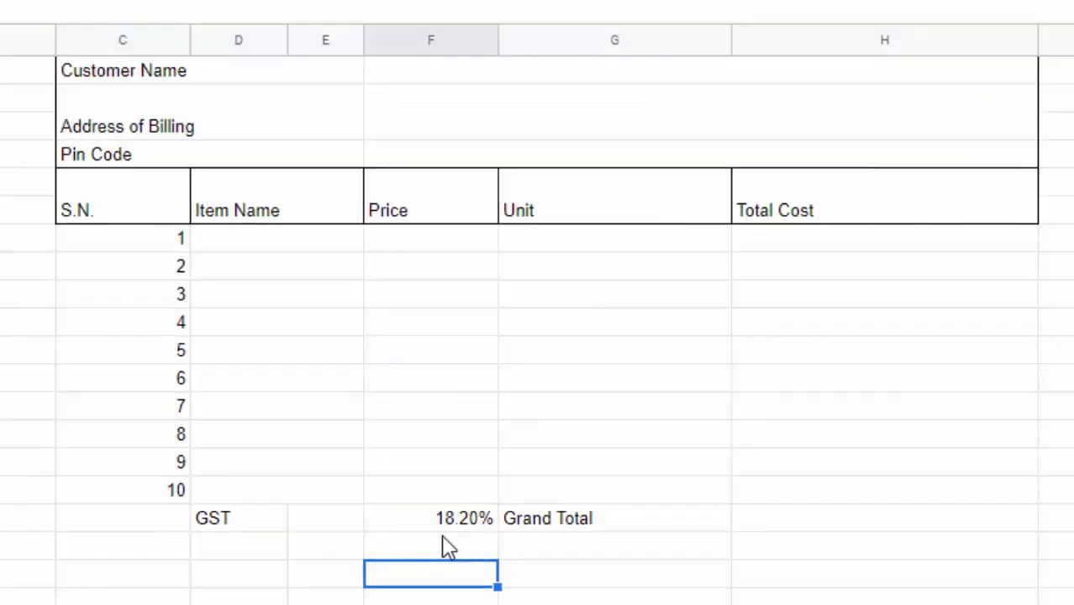
# Merge the GST label across D22:E22.
pyautogui.click(260, 521)
pyautogui.moveTo(277, 521); pyautogui.dragTo(313, 523)
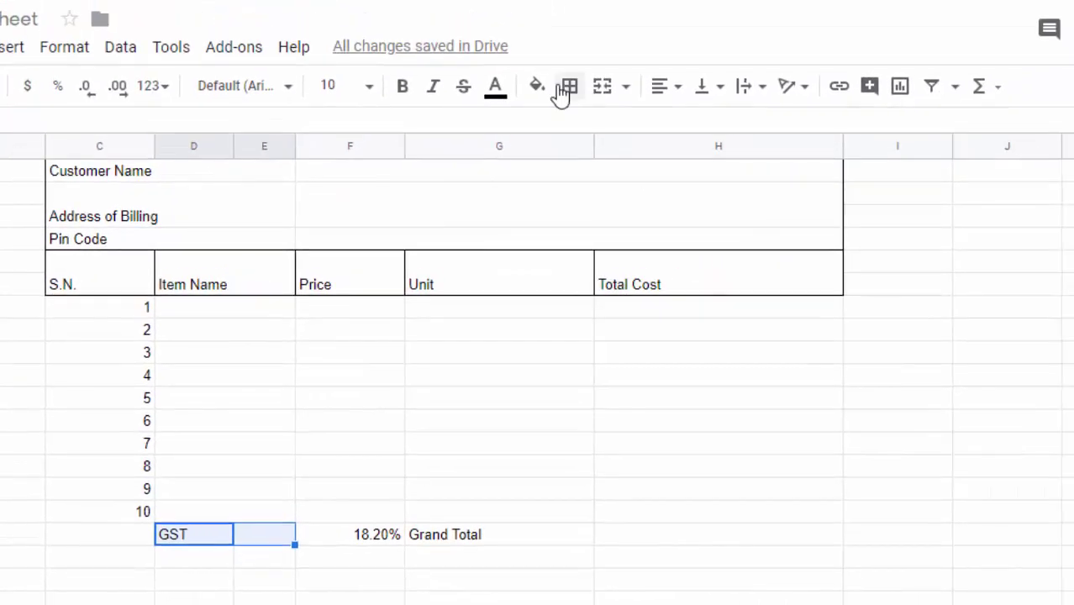
pyautogui.click(604, 87)
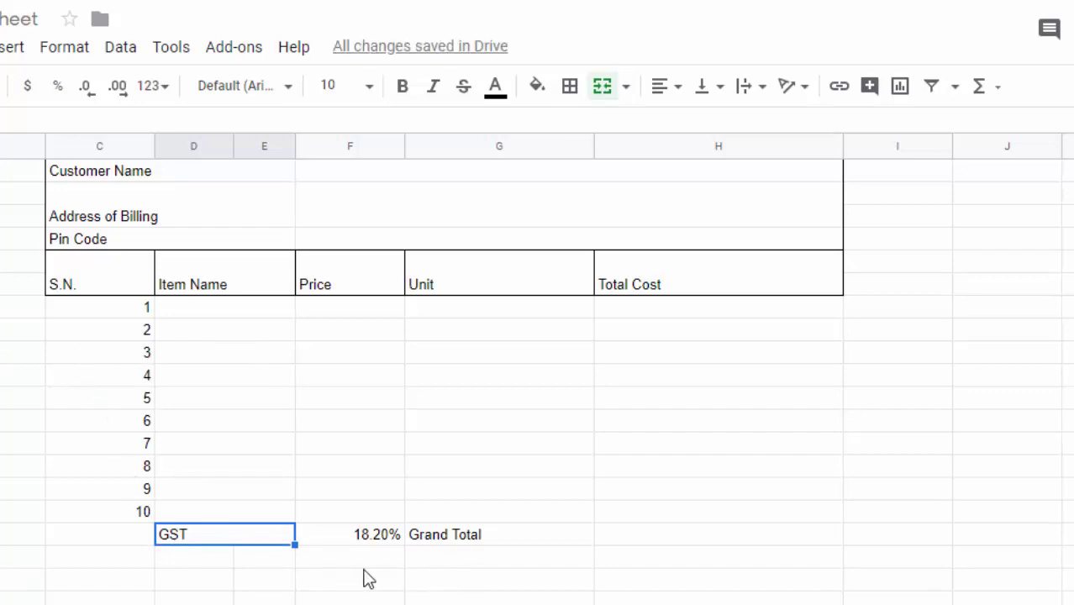
# Merge D23:E23 below it and label the merged cell 'GST Amount'.
pyautogui.click(243, 568)
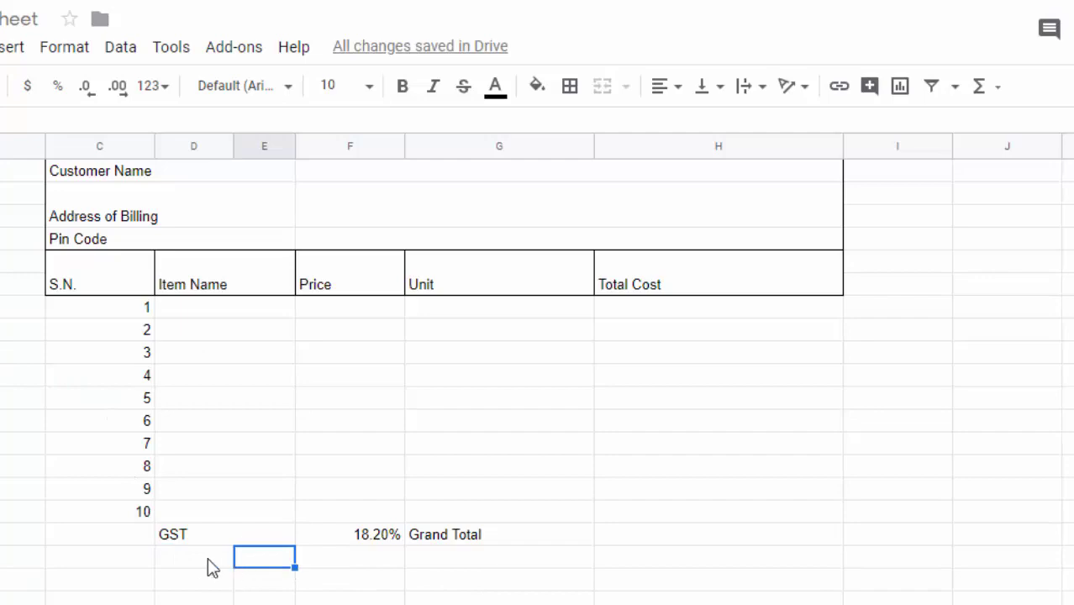
pyautogui.moveTo(206, 568); pyautogui.dragTo(252, 566)
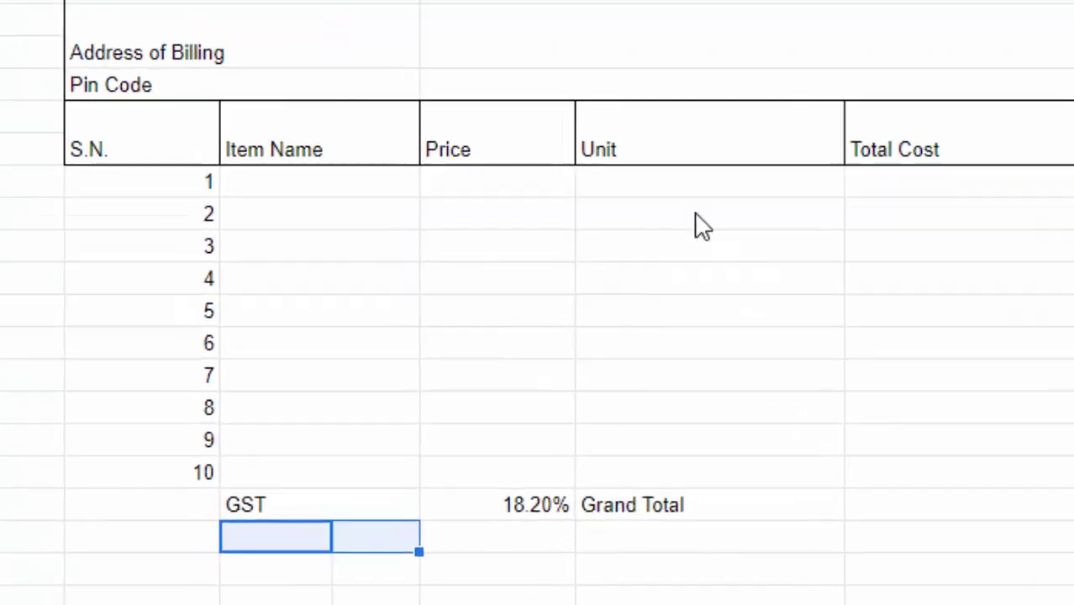
pyautogui.click(615, 75)
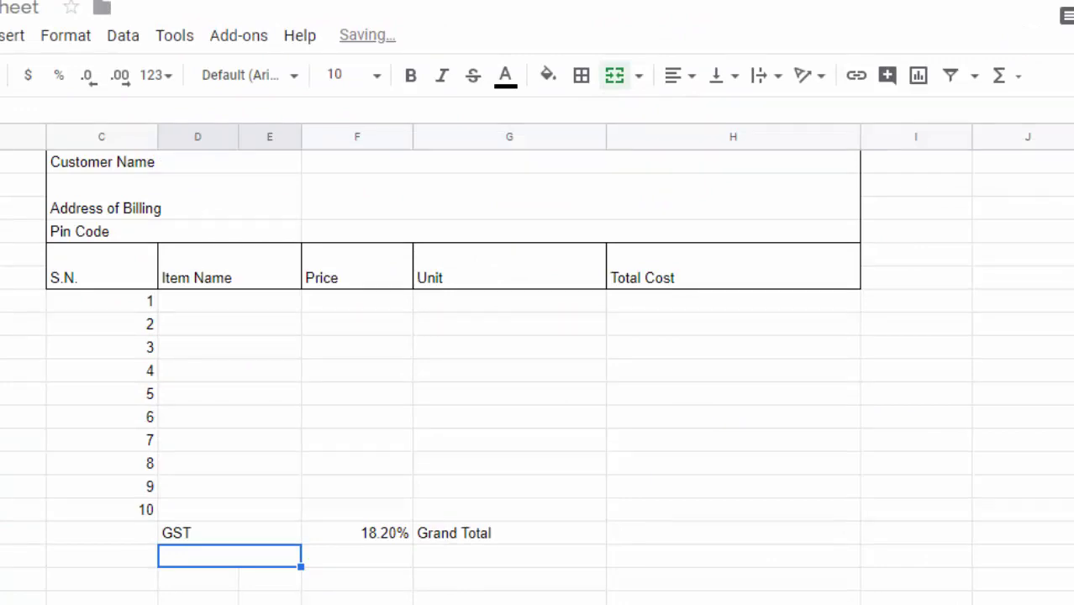
pyautogui.write('GST ')
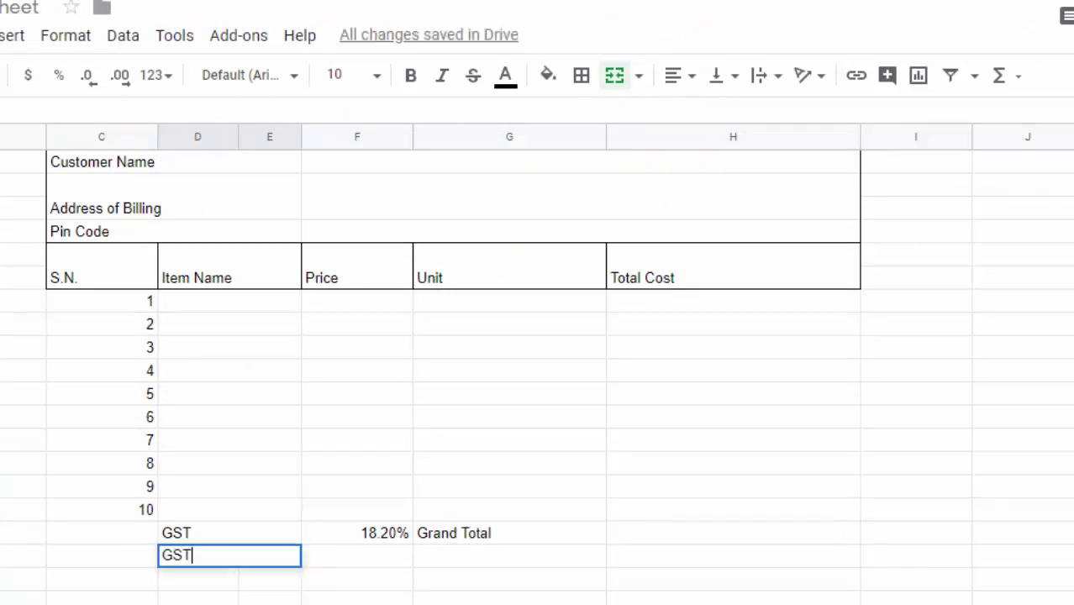
pyautogui.write('A')
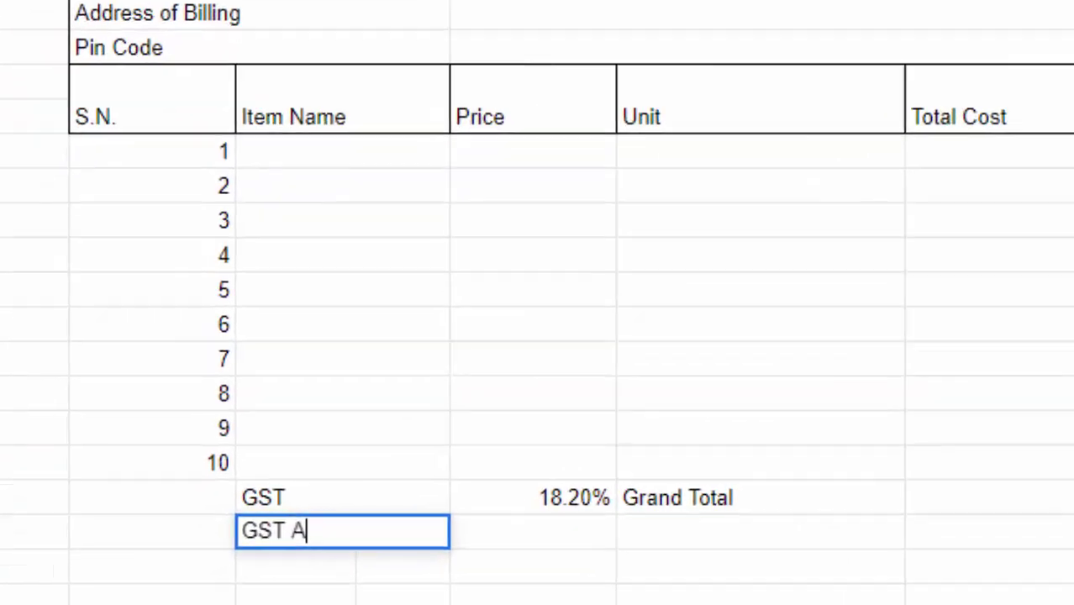
pyautogui.write('mount')
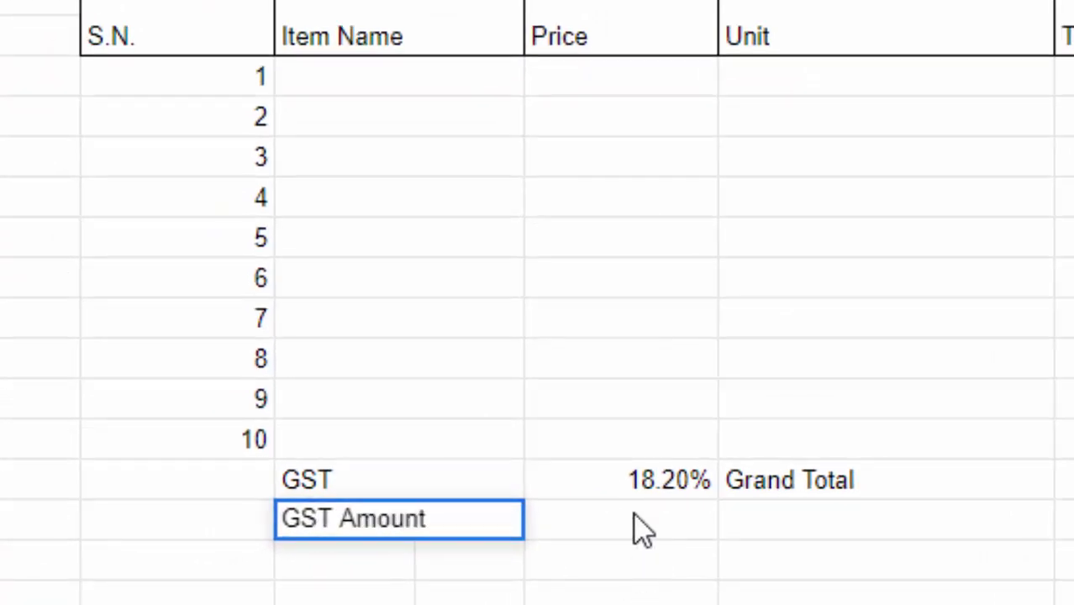
pyautogui.press('Tab')
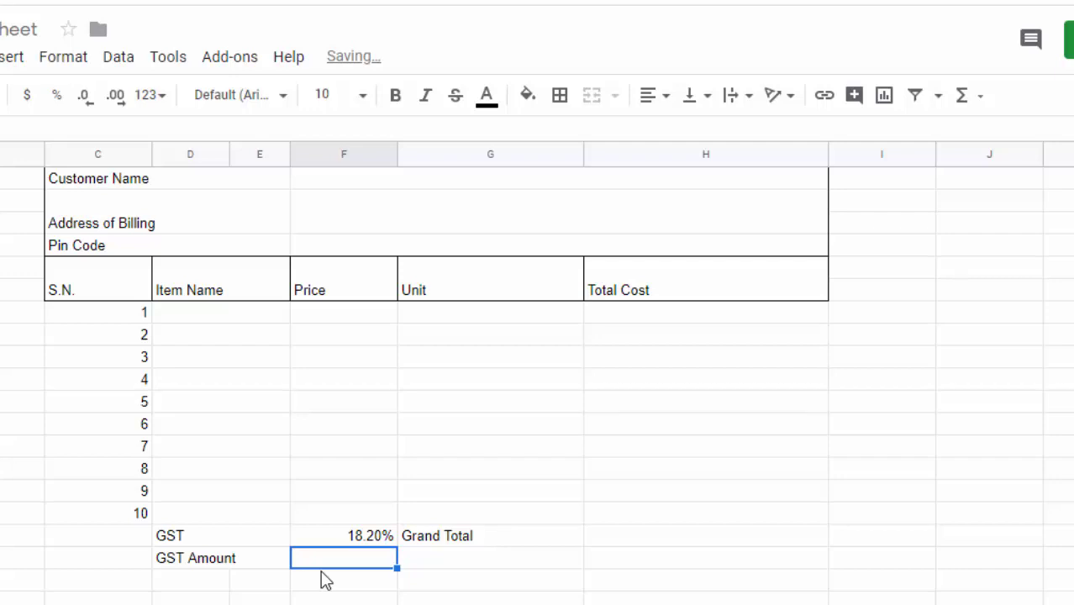
pyautogui.click(636, 545)
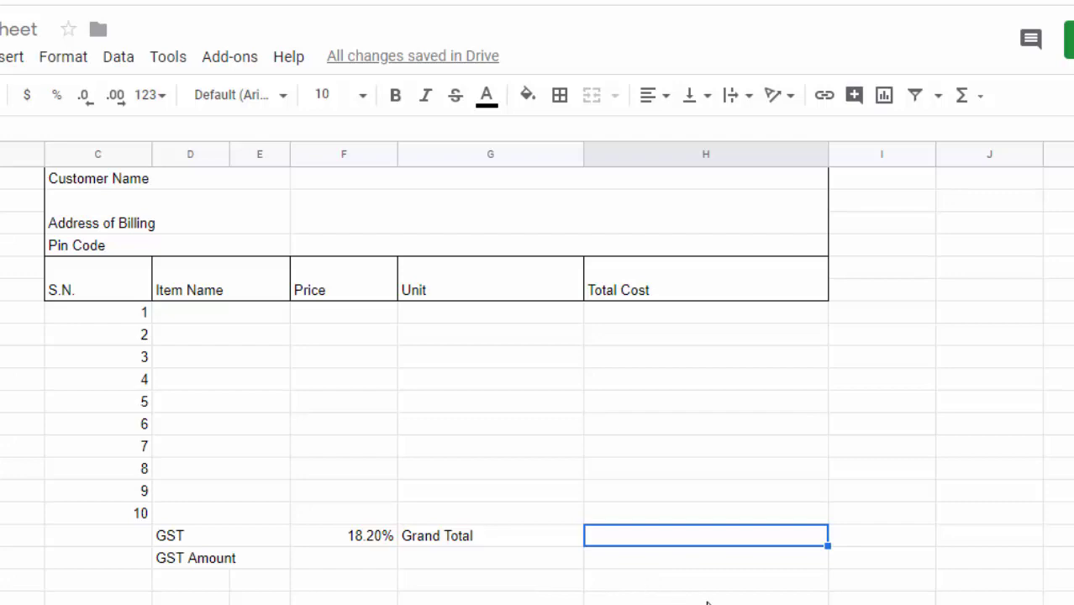
# Border the item rows and totals area C7:H24 on its left, right and bottom edges.
pyautogui.moveTo(707, 603)
pyautogui.mouseDown()
pyautogui.moveTo(327, 581)
pyautogui.moveTo(107, 514)
pyautogui.moveTo(79, 298)
pyautogui.mouseUp()
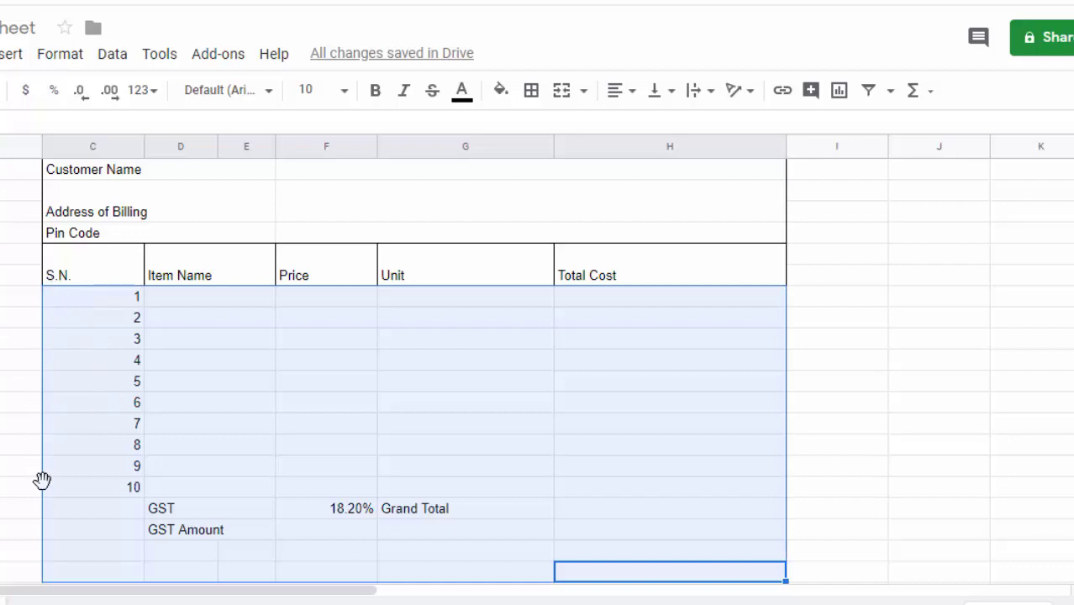
pyautogui.click(533, 93)
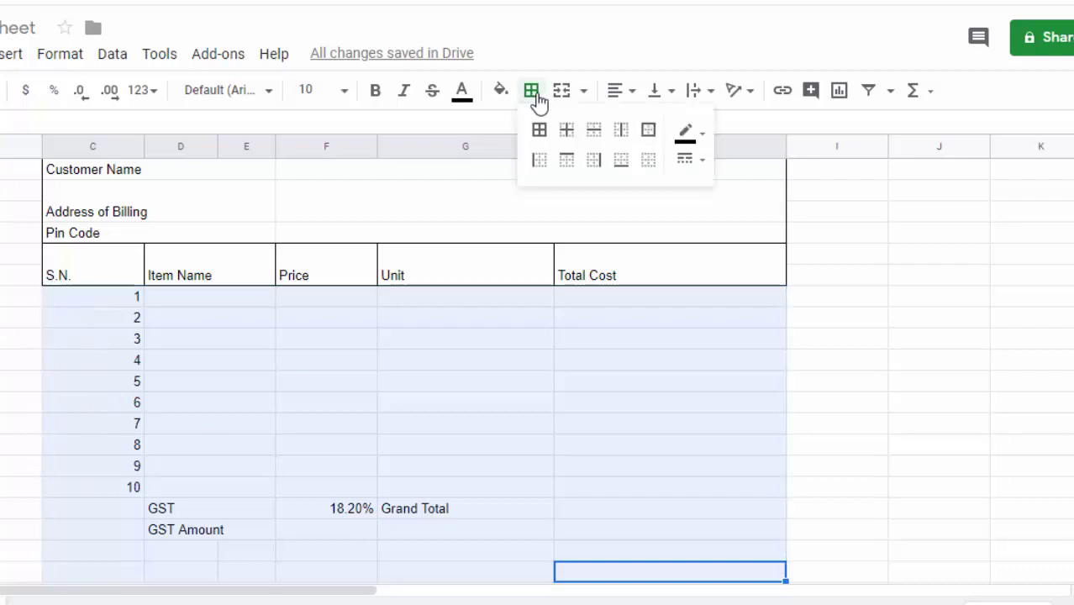
pyautogui.click(540, 159)
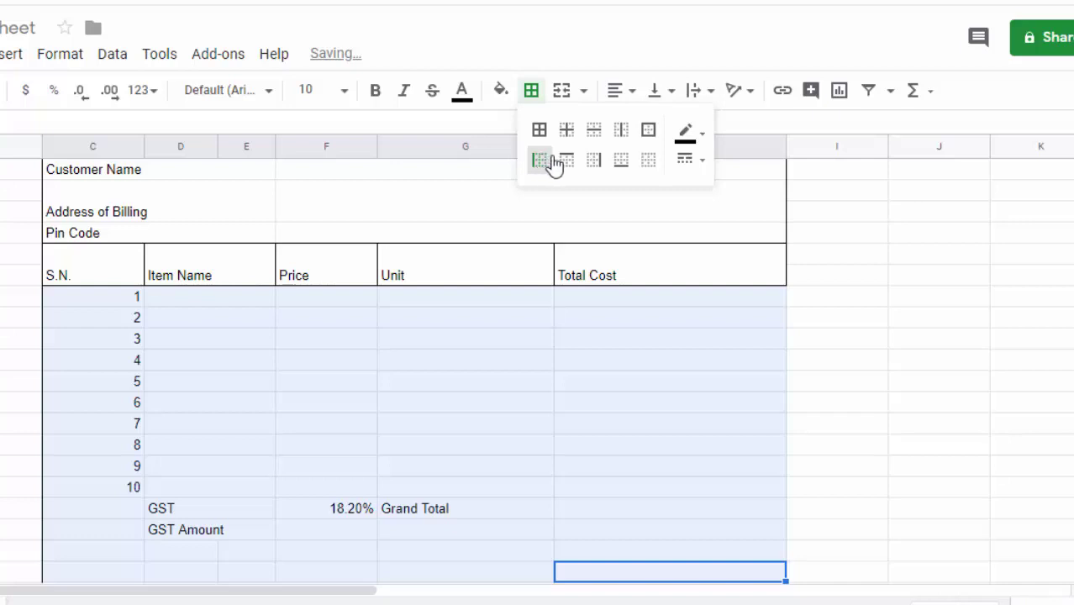
pyautogui.click(604, 161)
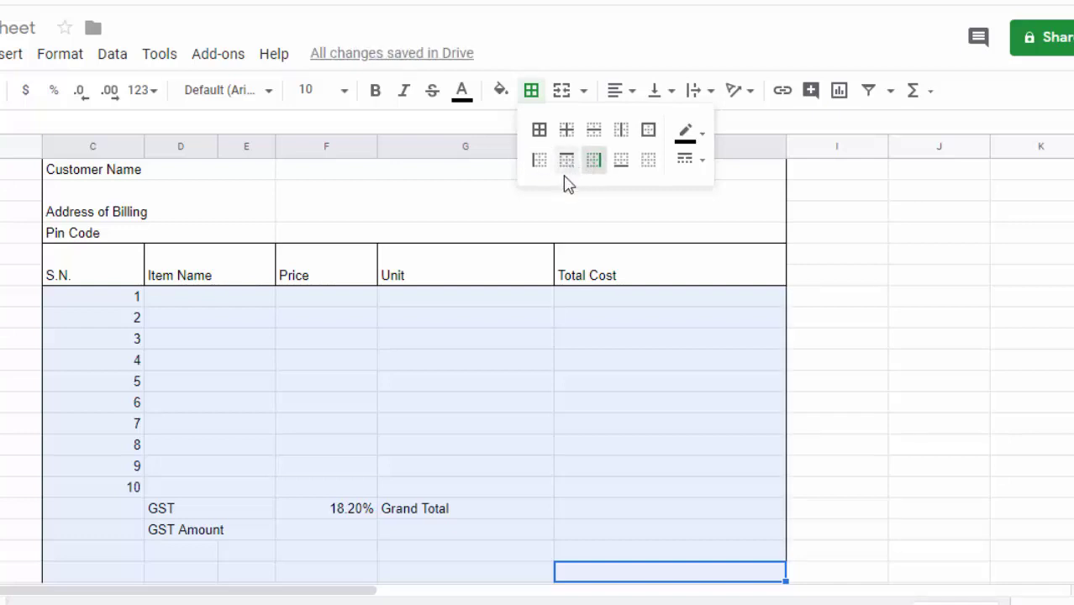
pyautogui.click(623, 166)
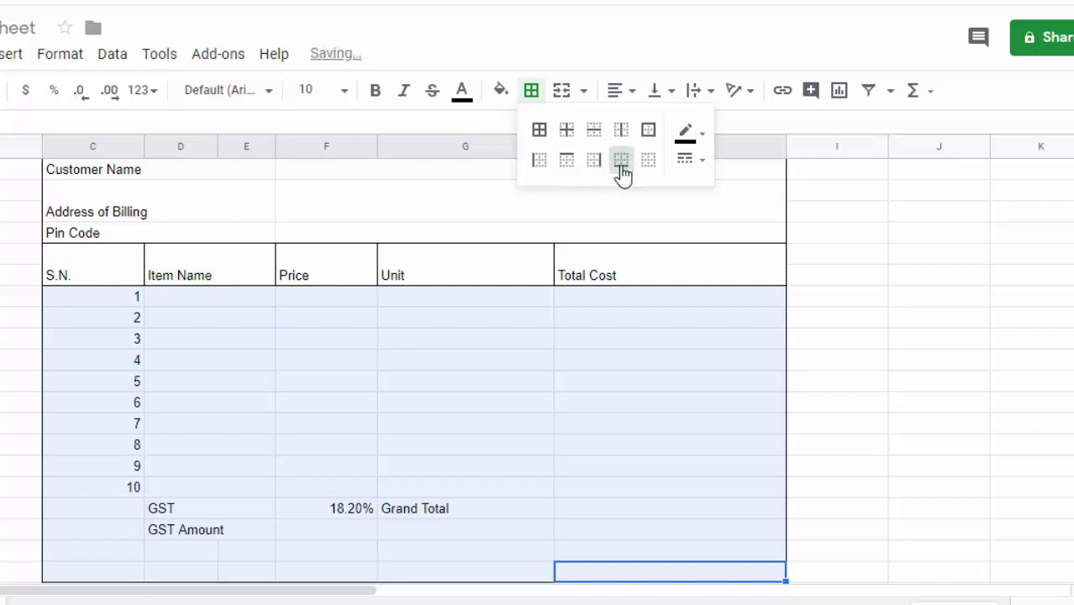
pyautogui.click(594, 555)
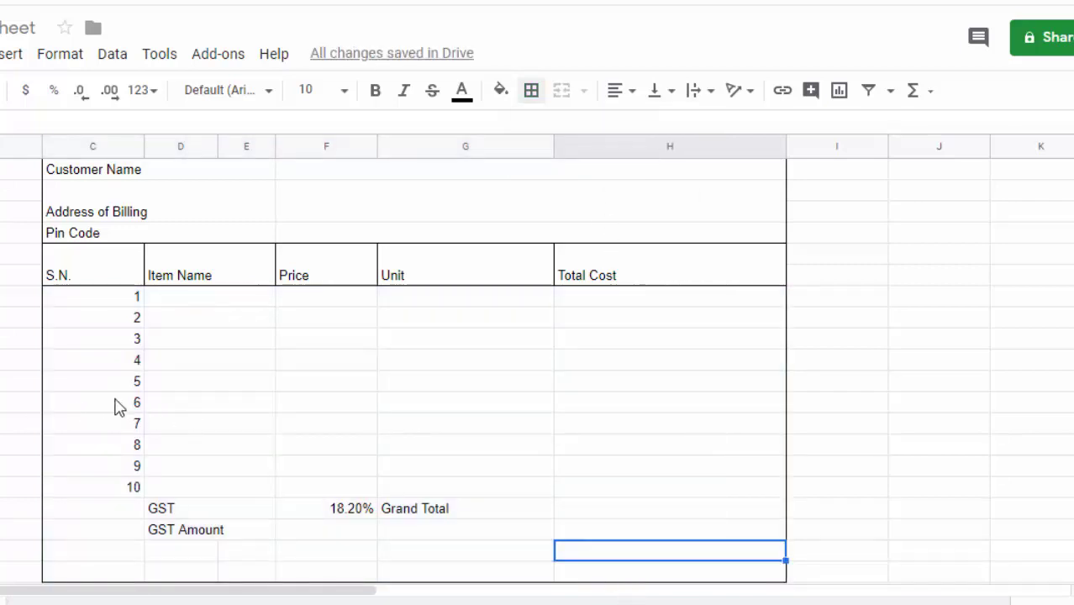
# Add right-border dividers after the S.N. and Item Name columns for item rows 1–10.
pyautogui.moveTo(89, 303); pyautogui.dragTo(92, 489)
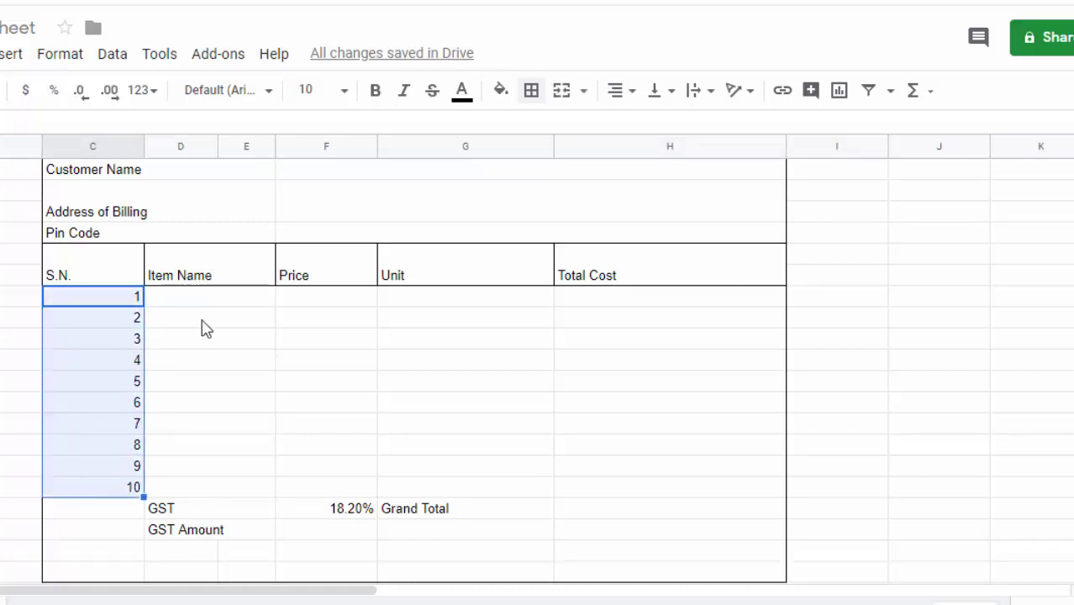
pyautogui.click(541, 96)
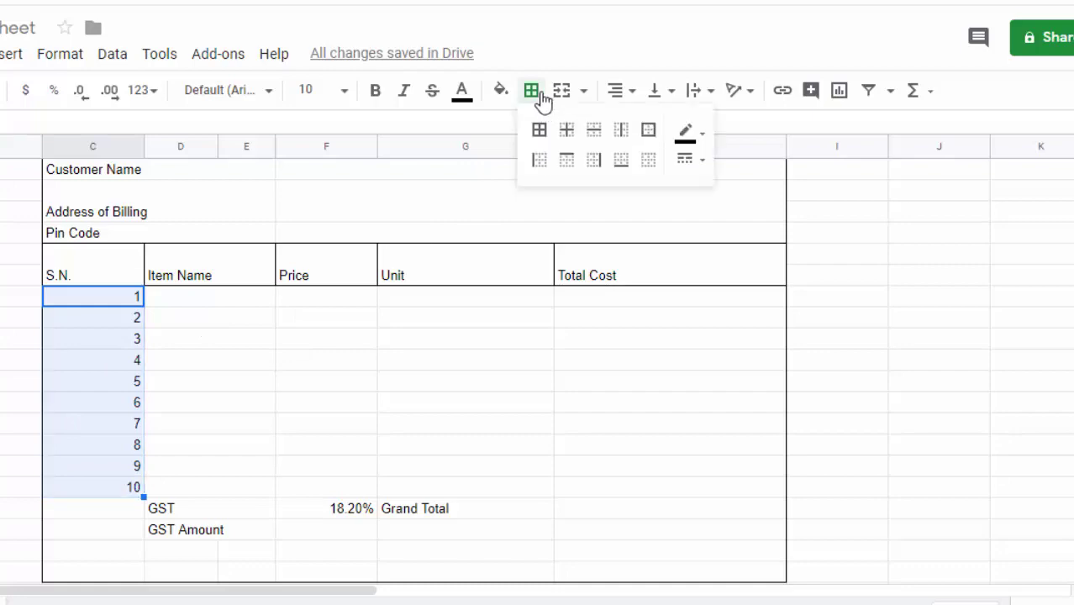
pyautogui.click(599, 164)
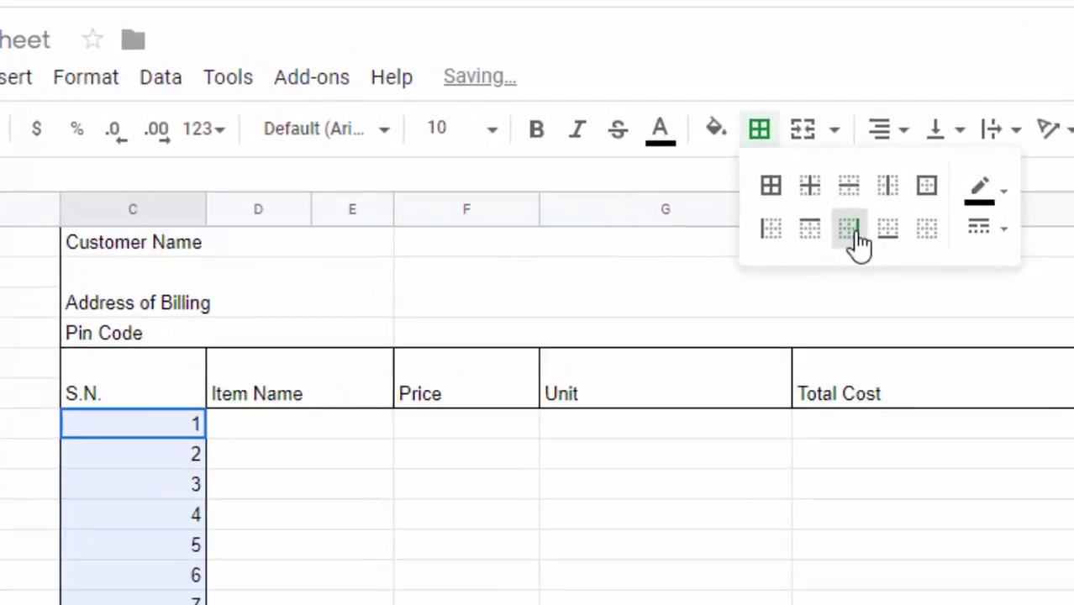
pyautogui.moveTo(223, 340); pyautogui.dragTo(228, 539)
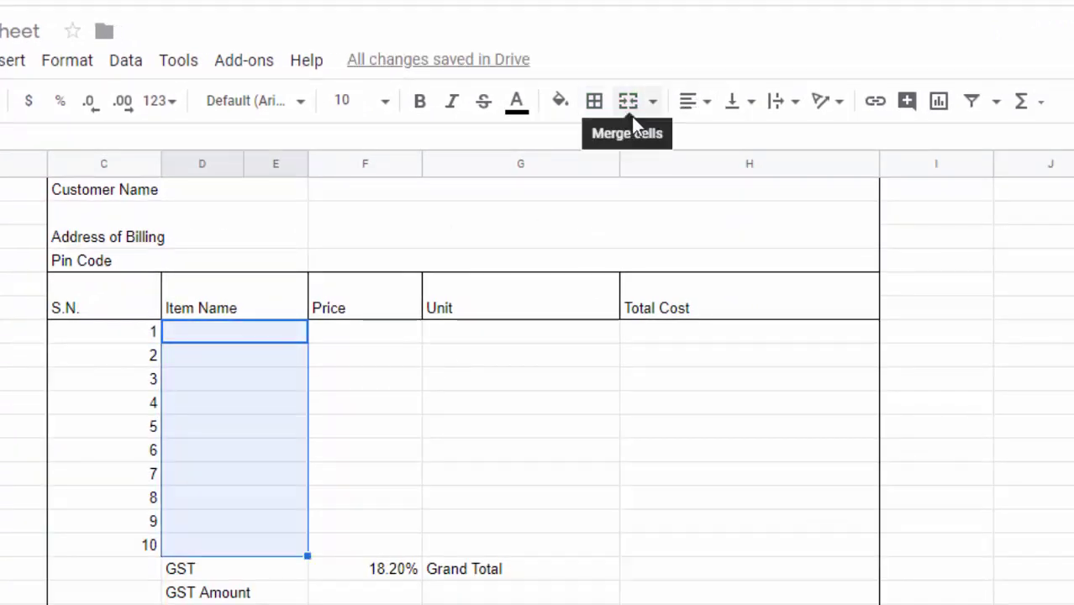
pyautogui.click(595, 101)
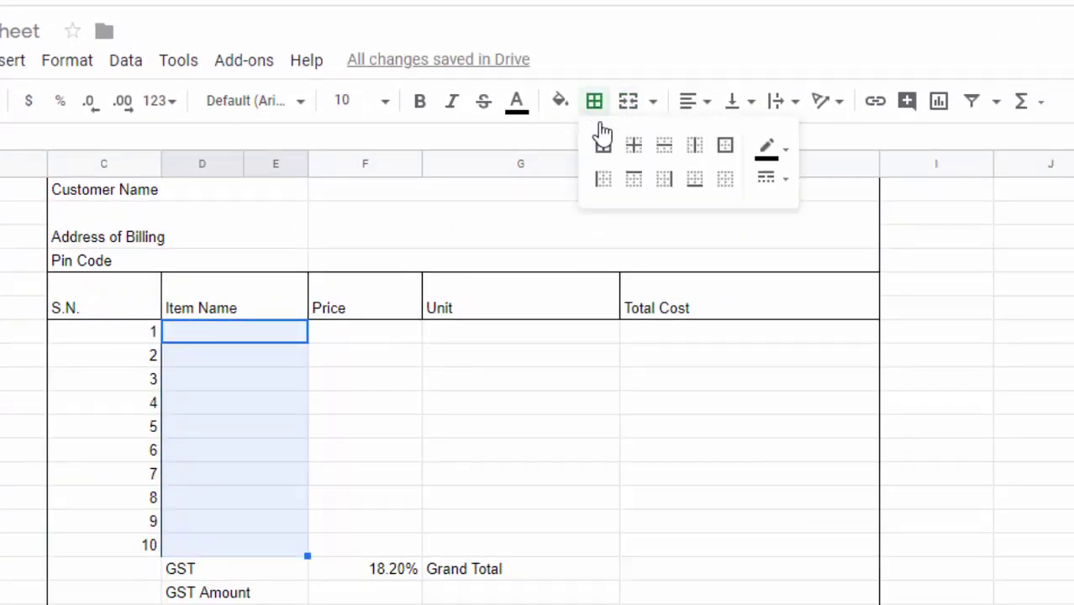
pyautogui.click(664, 179)
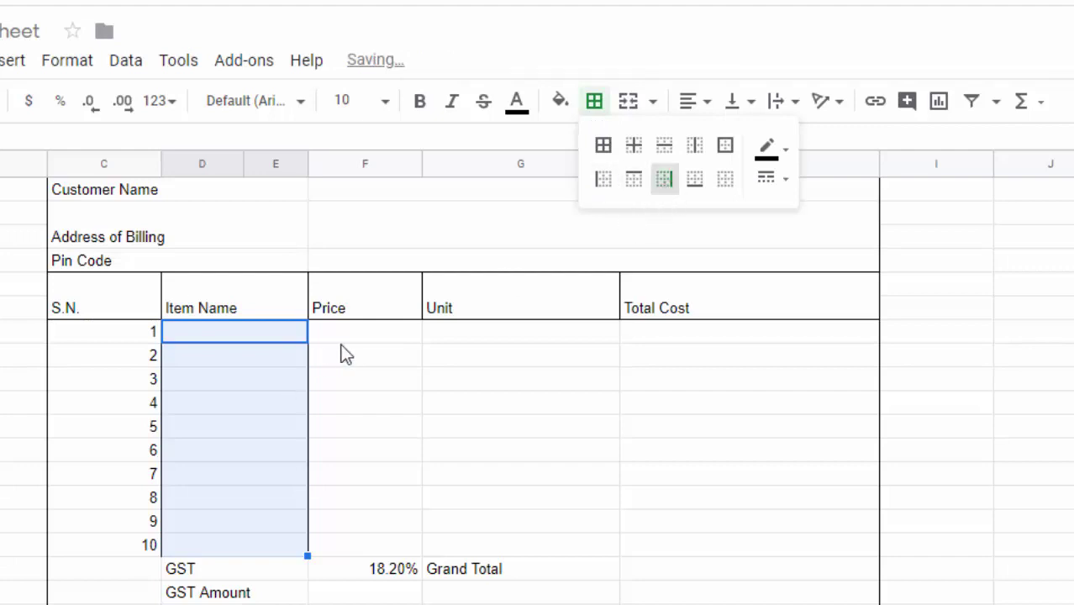
# Add right-border dividers after the Price and Unit columns for item rows 1–10.
pyautogui.moveTo(357, 335); pyautogui.dragTo(375, 547)
pyautogui.click(594, 105)
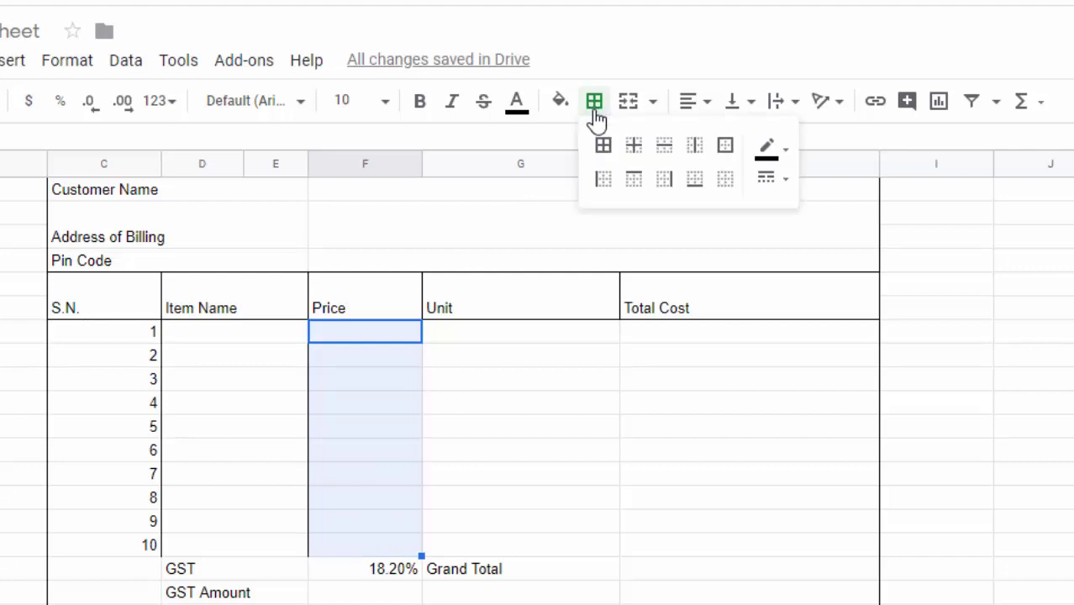
pyautogui.click(664, 179)
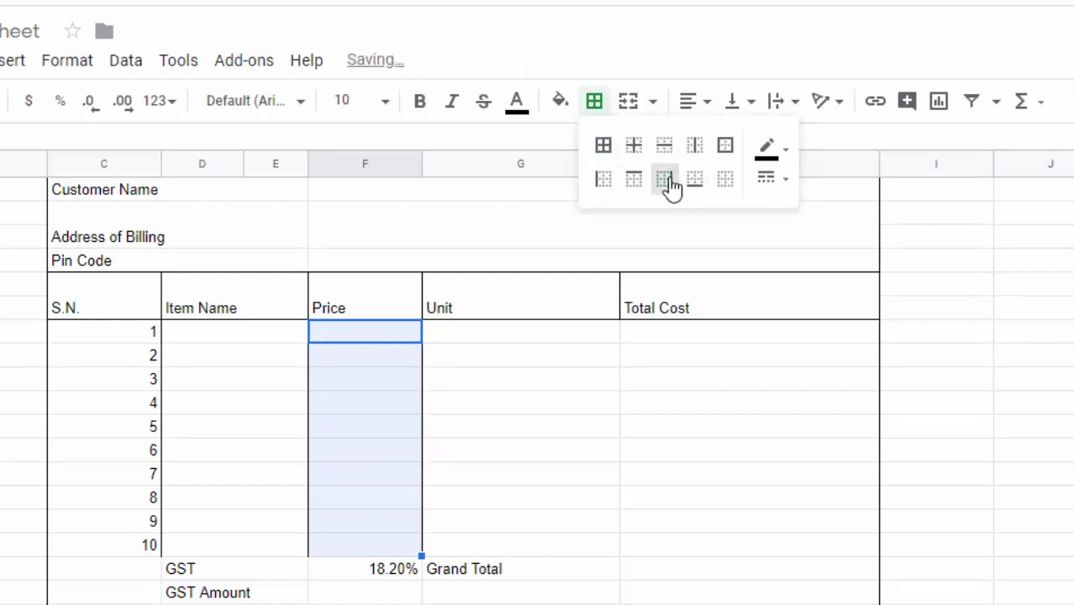
pyautogui.moveTo(519, 332); pyautogui.dragTo(507, 545)
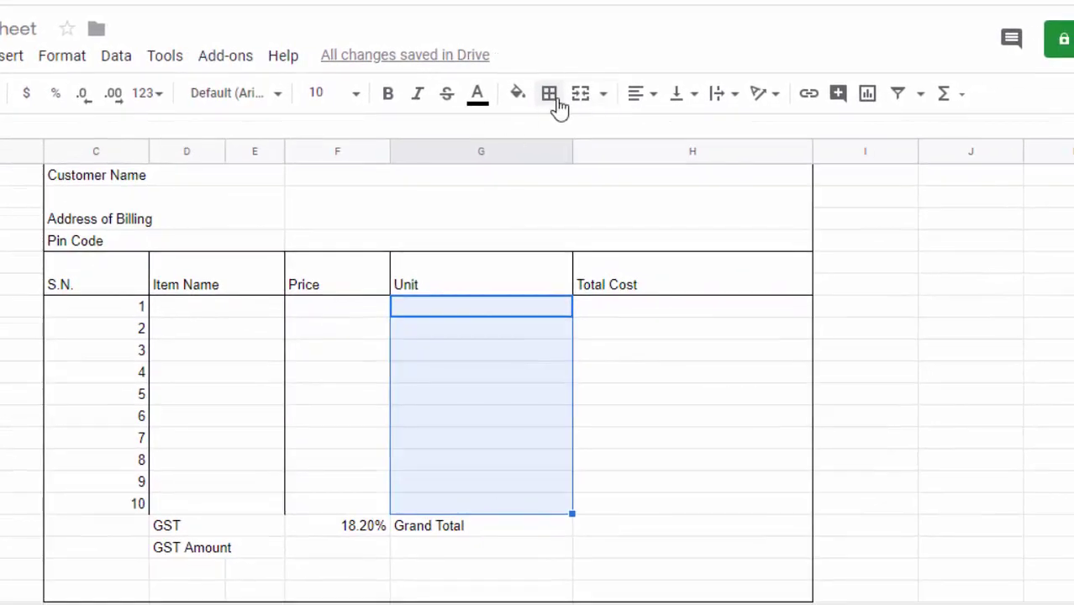
pyautogui.click(557, 97)
pyautogui.click(616, 168)
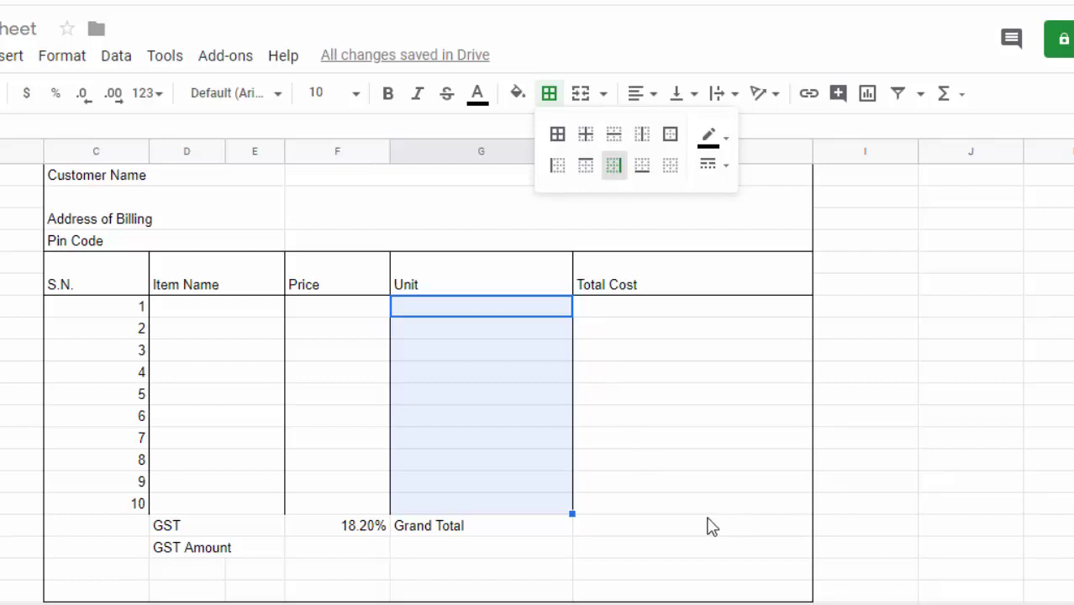
pyautogui.click(294, 555)
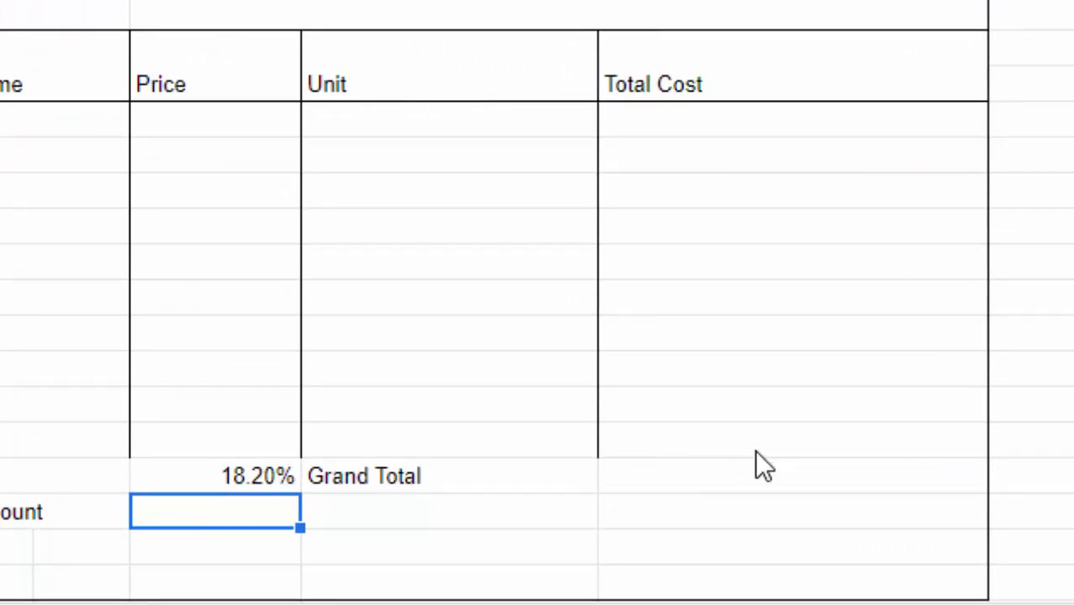
pyautogui.moveTo(768, 442)
pyautogui.mouseDown()
pyautogui.moveTo(4, 296)
pyautogui.moveTo(4, 118)
pyautogui.mouseUp()
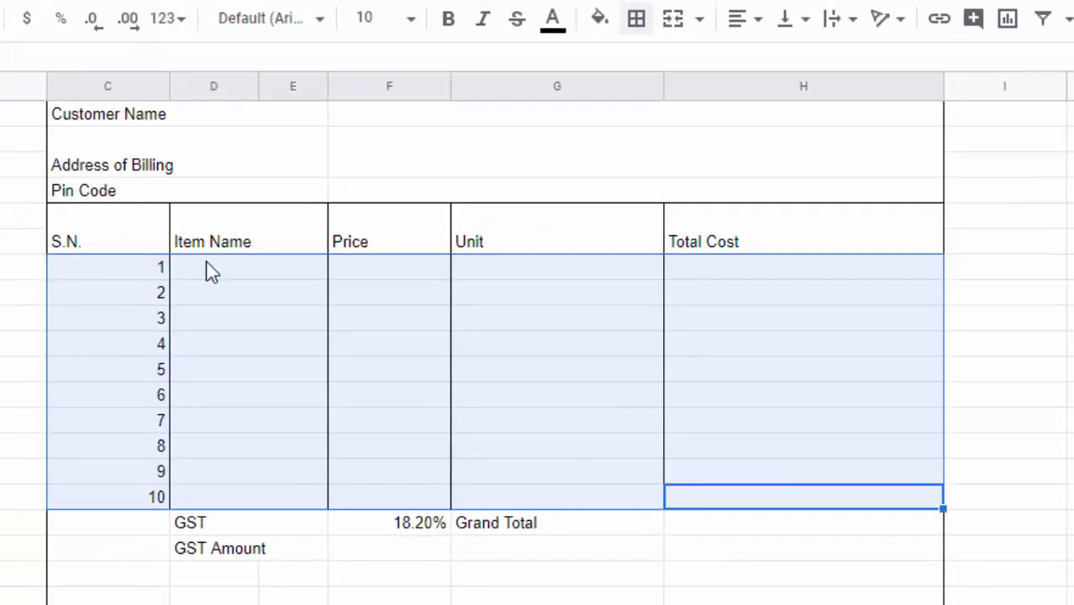
# Draw a bottom border under item row 10.
pyautogui.click(640, 24)
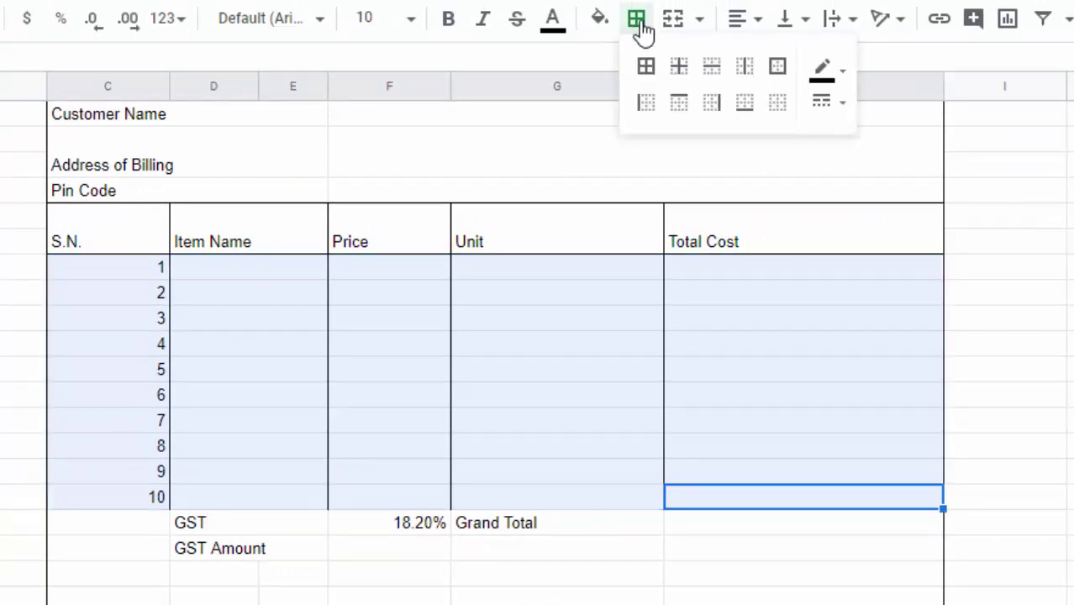
pyautogui.click(745, 103)
pyautogui.click(792, 574)
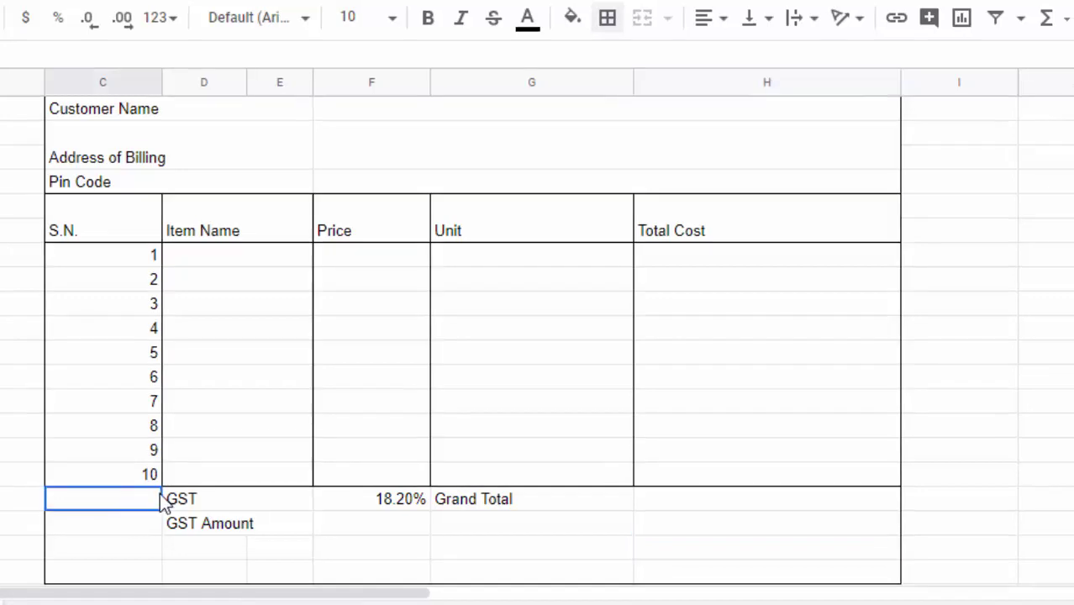
# Merge the GST label cells across columns C to E.
pyautogui.moveTo(119, 497); pyautogui.dragTo(187, 509)
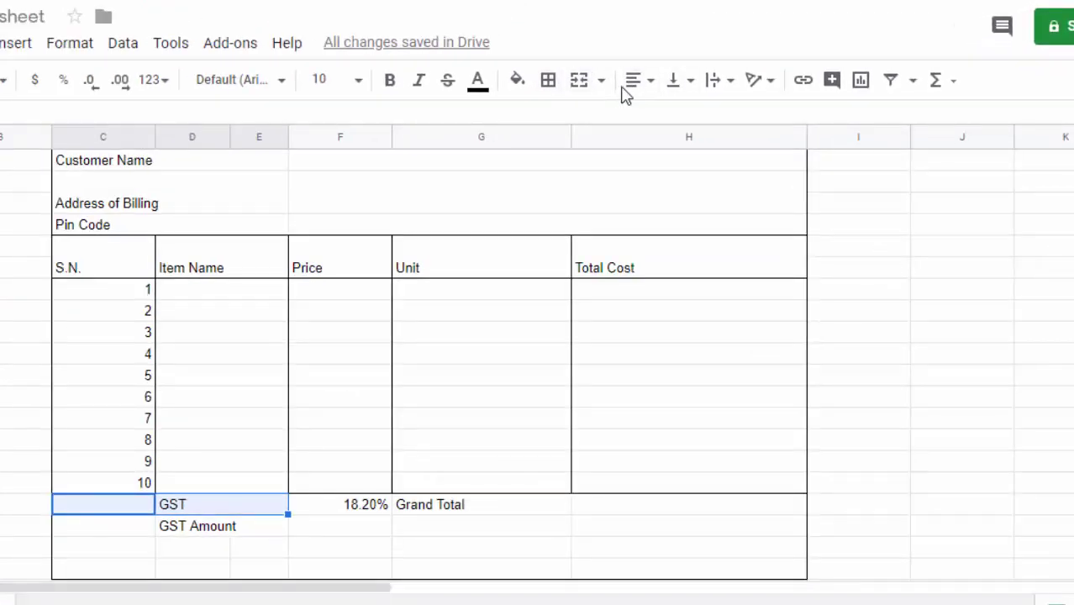
pyautogui.click(580, 81)
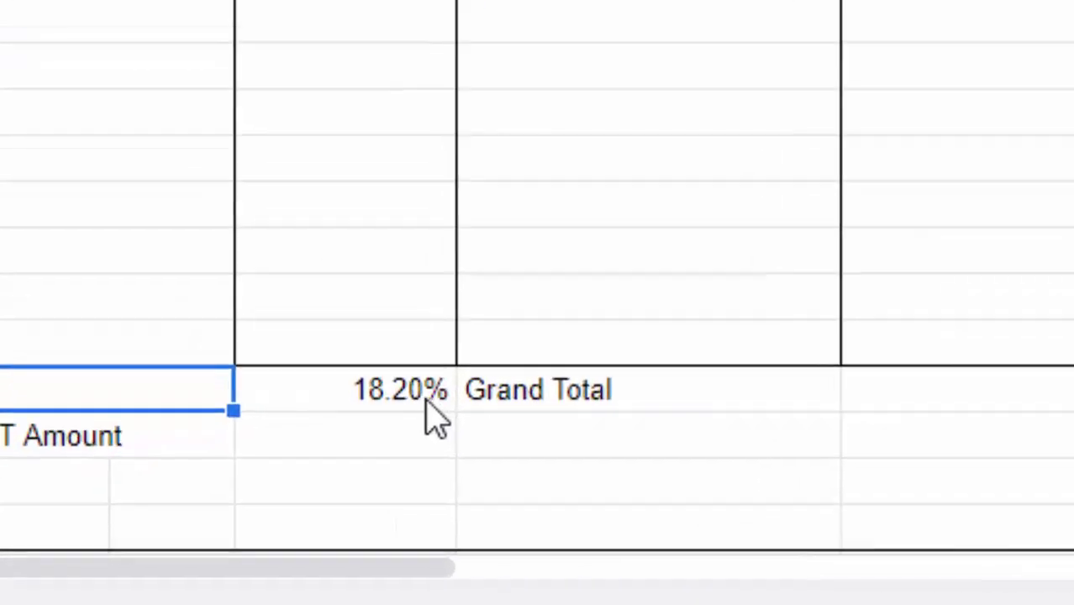
pyautogui.click(375, 510)
# Give the merged GST label cell a left border.
pyautogui.click(140, 555)
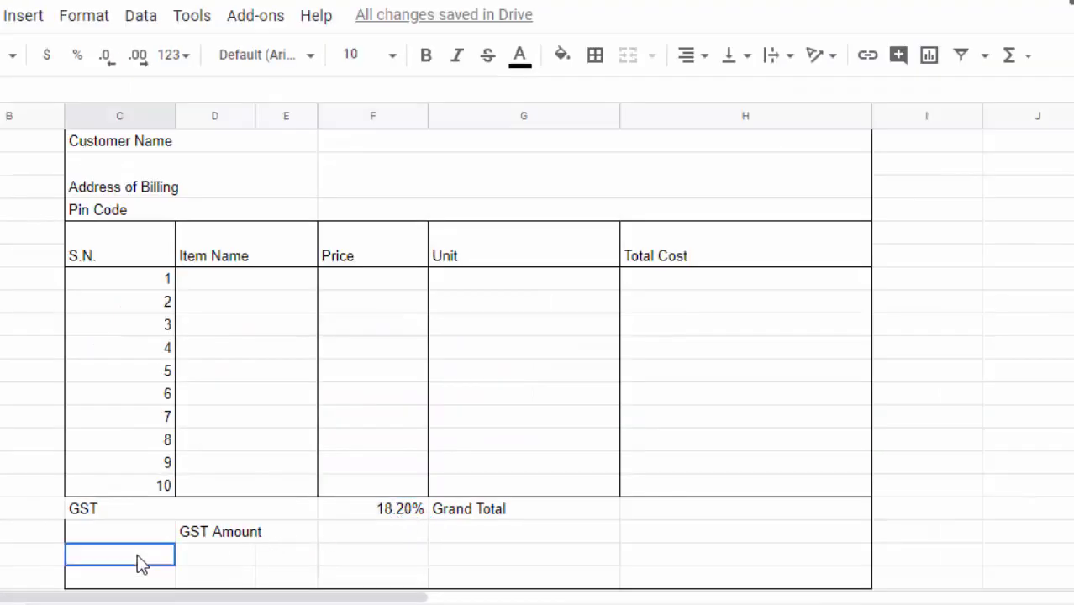
pyautogui.click(116, 511)
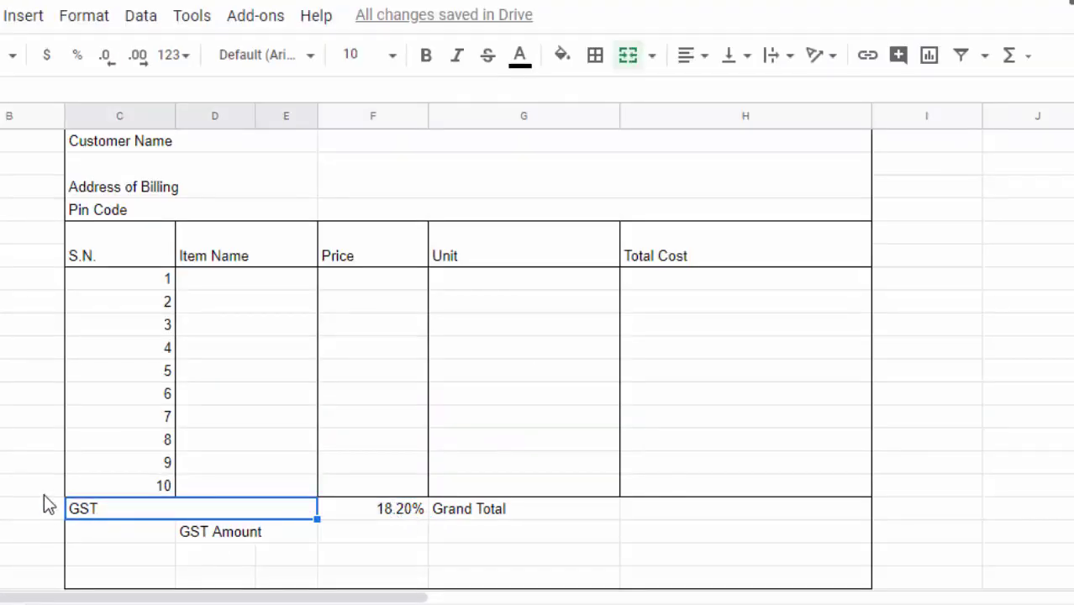
pyautogui.click(52, 536)
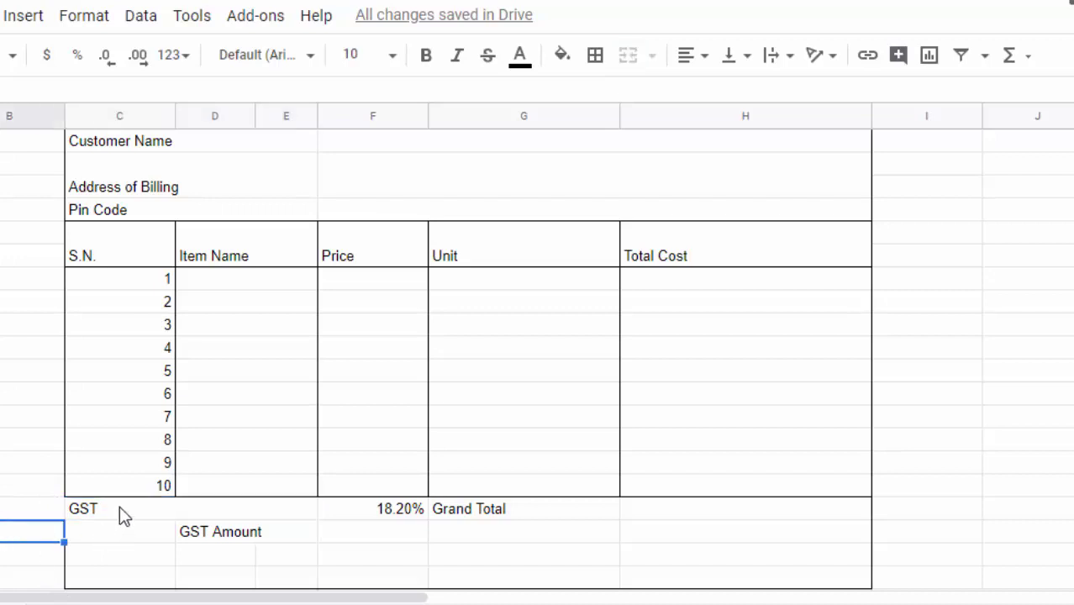
pyautogui.click(119, 512)
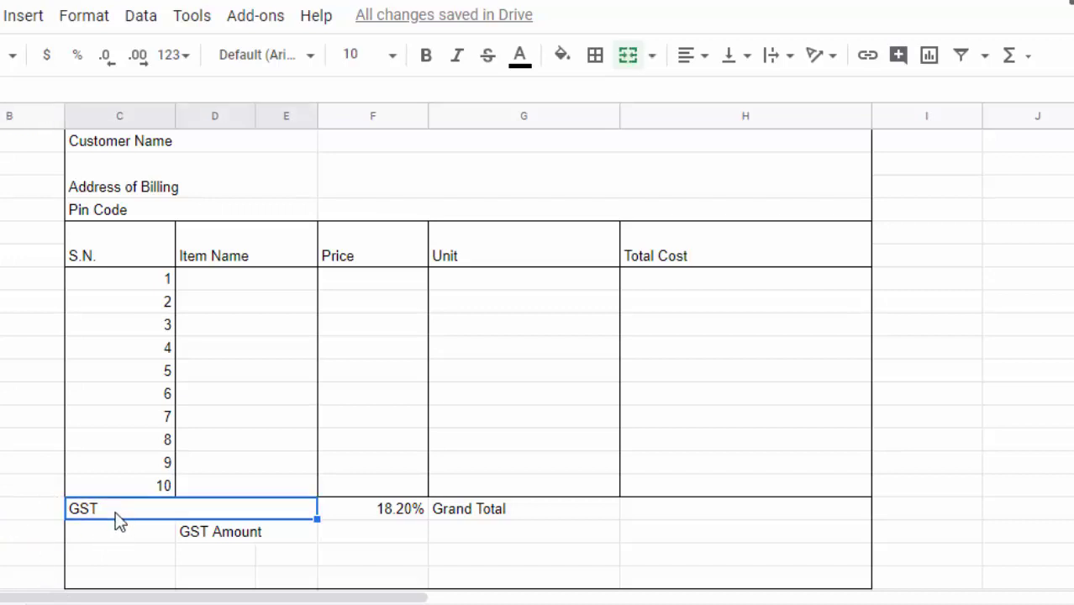
pyautogui.click(597, 56)
pyautogui.click(604, 130)
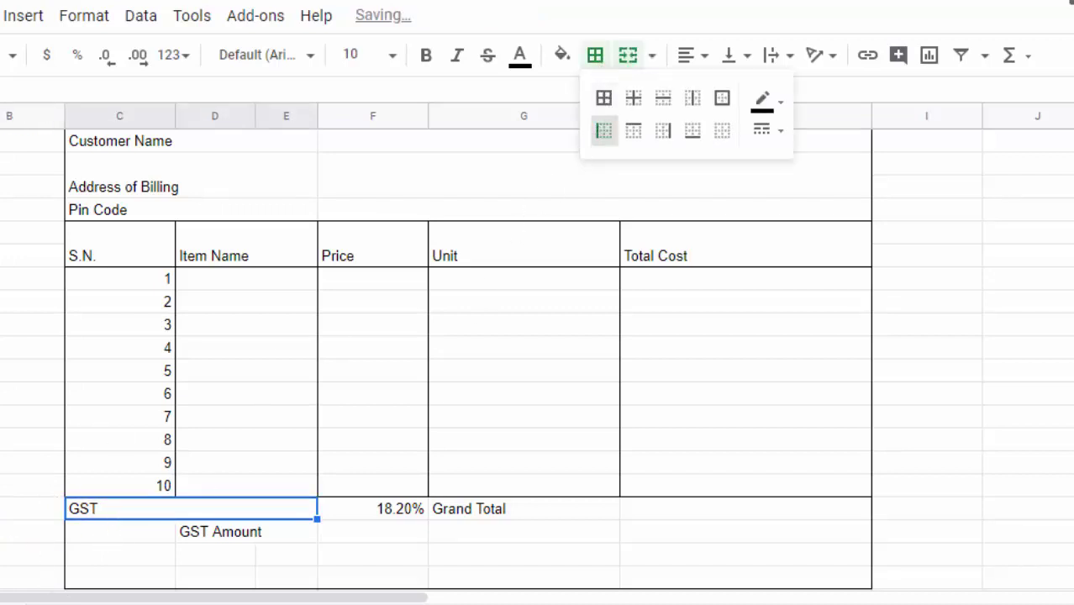
pyautogui.click(82, 553)
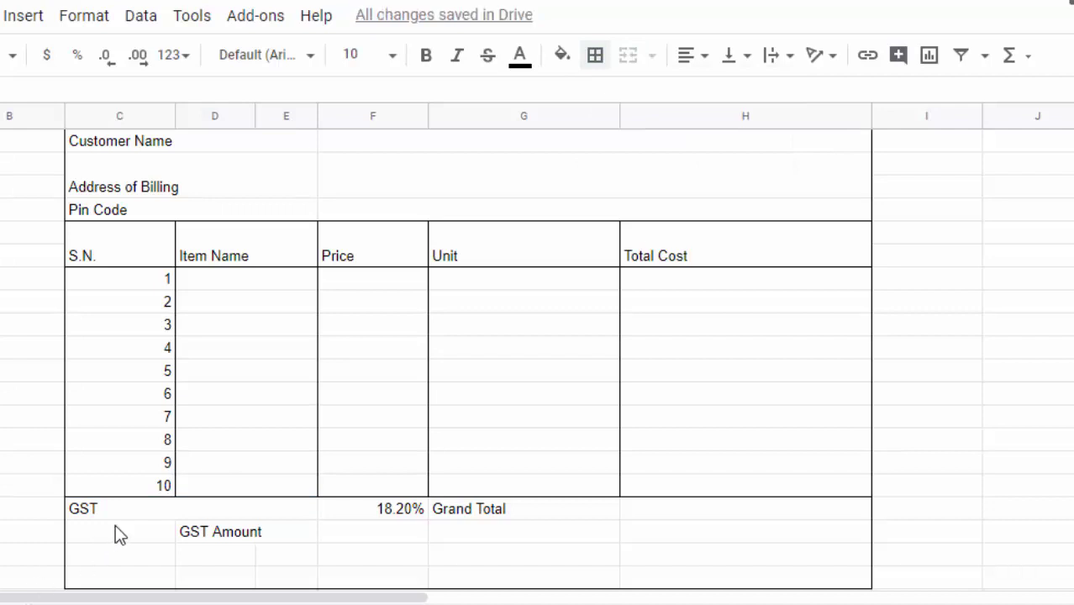
# Merge the GST Amount label across C to E and give it a left border.
pyautogui.click(116, 530)
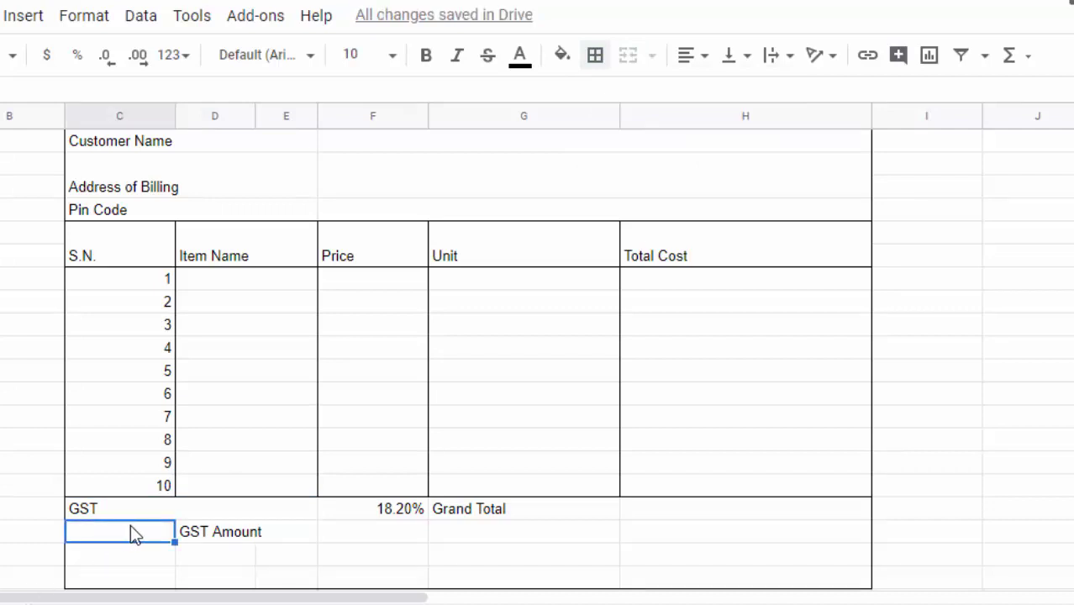
pyautogui.hotkey('shift', 'Right')
pyautogui.hotkey('shift', 'Right')
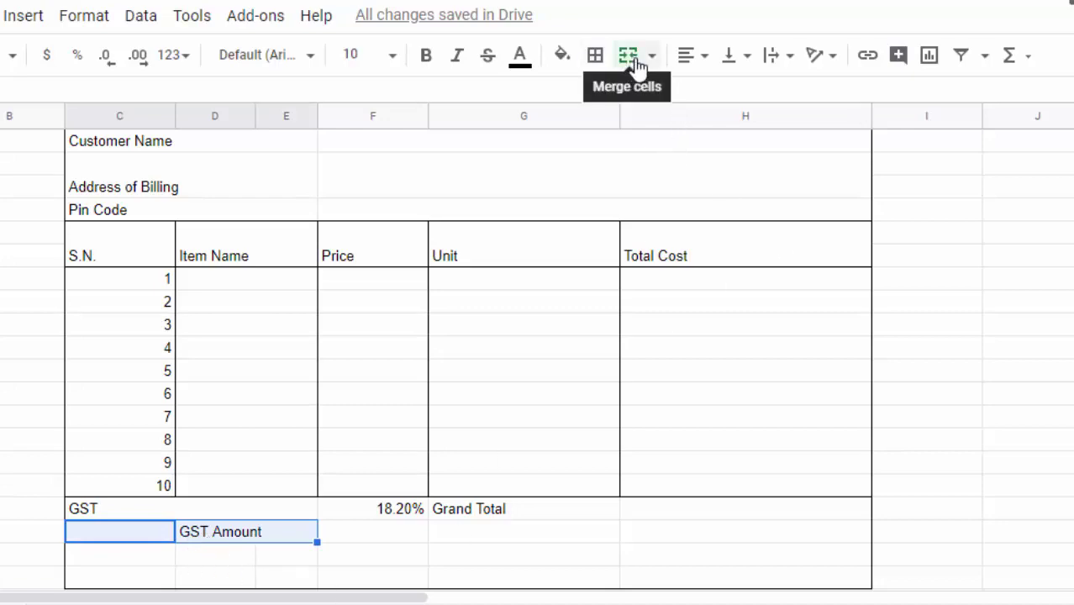
pyautogui.click(629, 56)
pyautogui.click(63, 361)
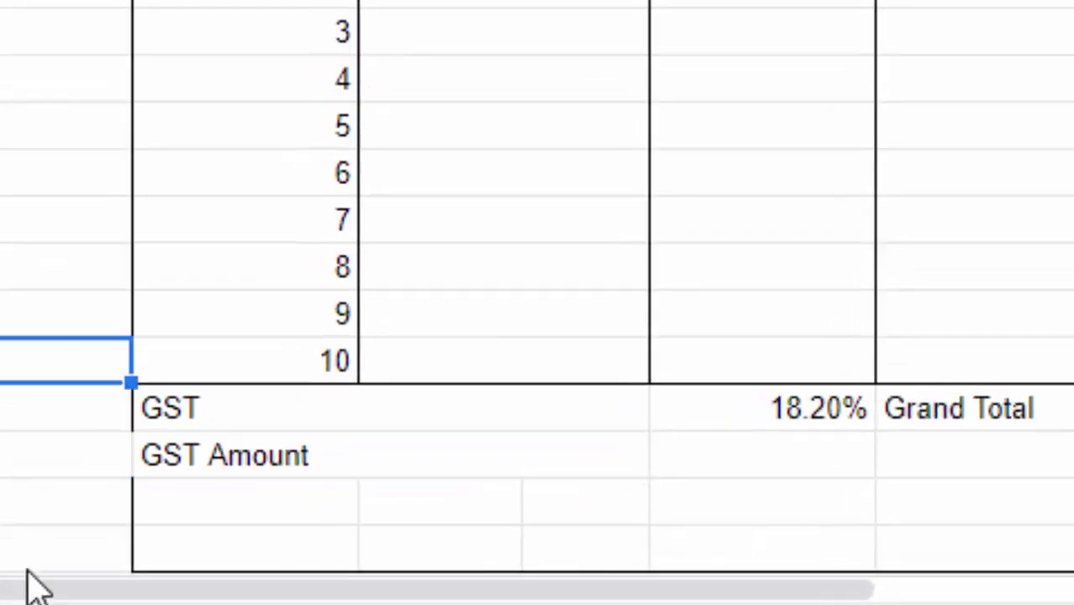
pyautogui.click(178, 473)
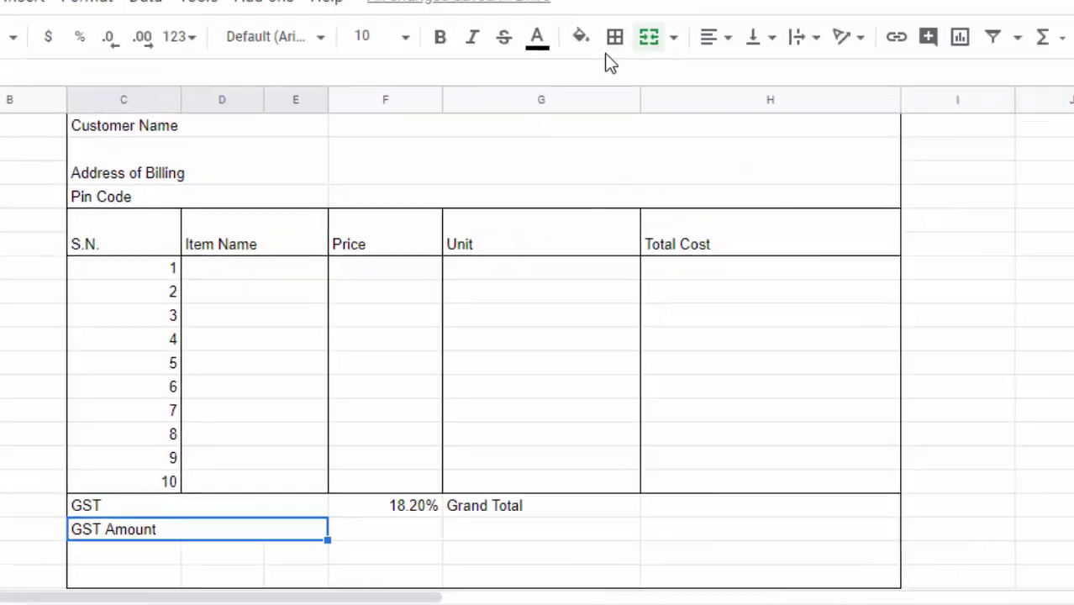
pyautogui.click(571, 76)
pyautogui.click(580, 149)
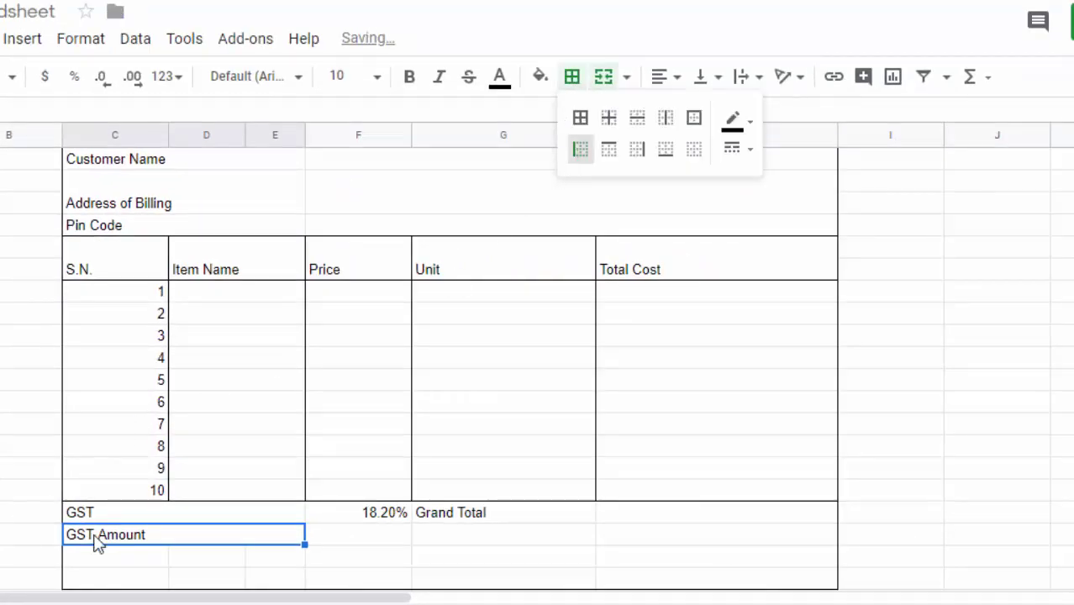
pyautogui.click(12, 569)
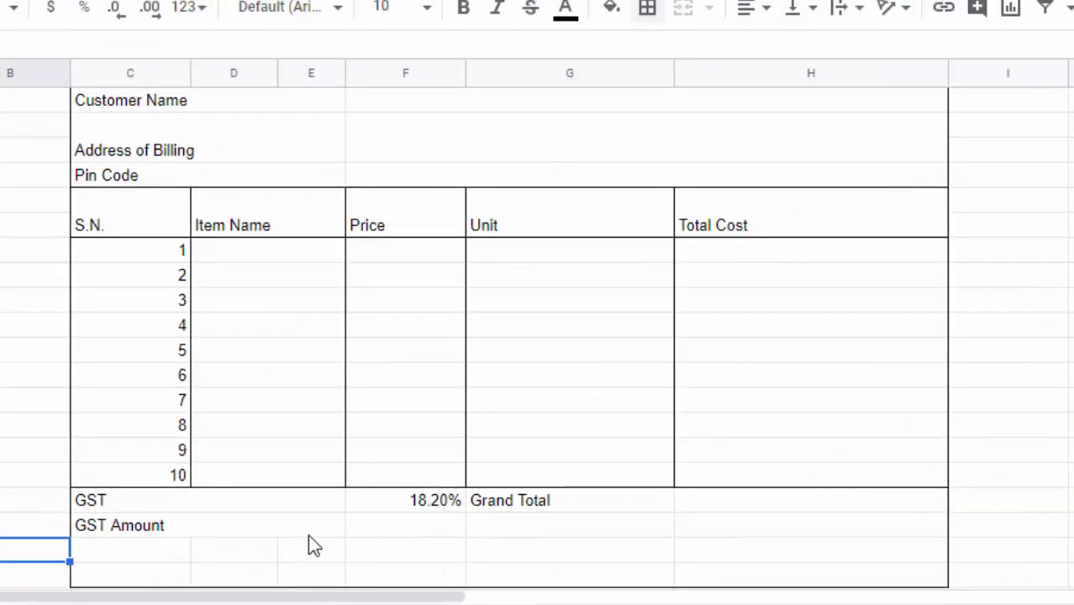
pyautogui.click(259, 532)
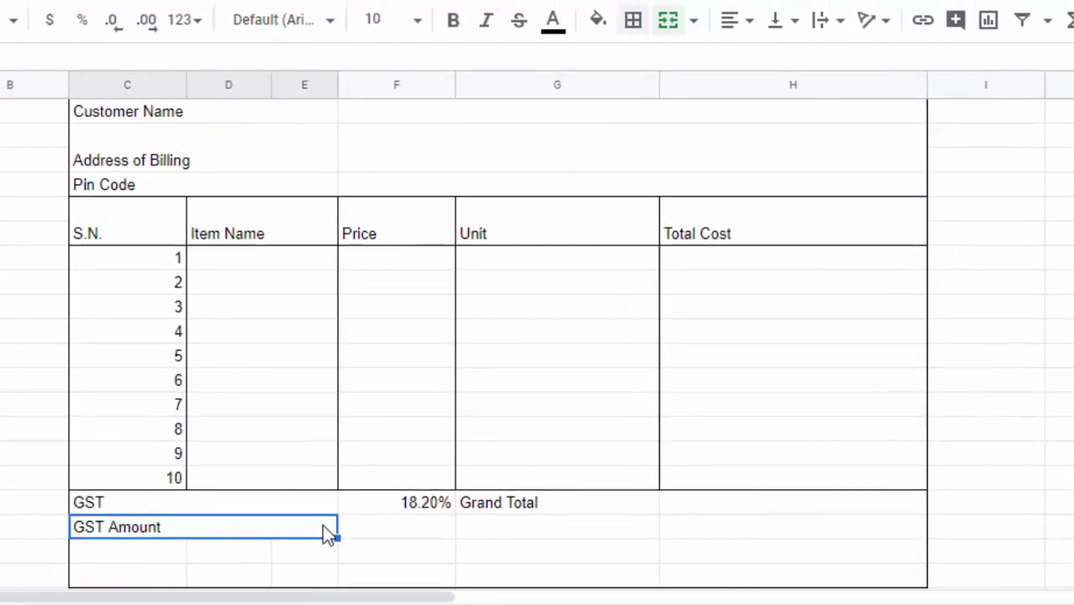
pyautogui.click(385, 534)
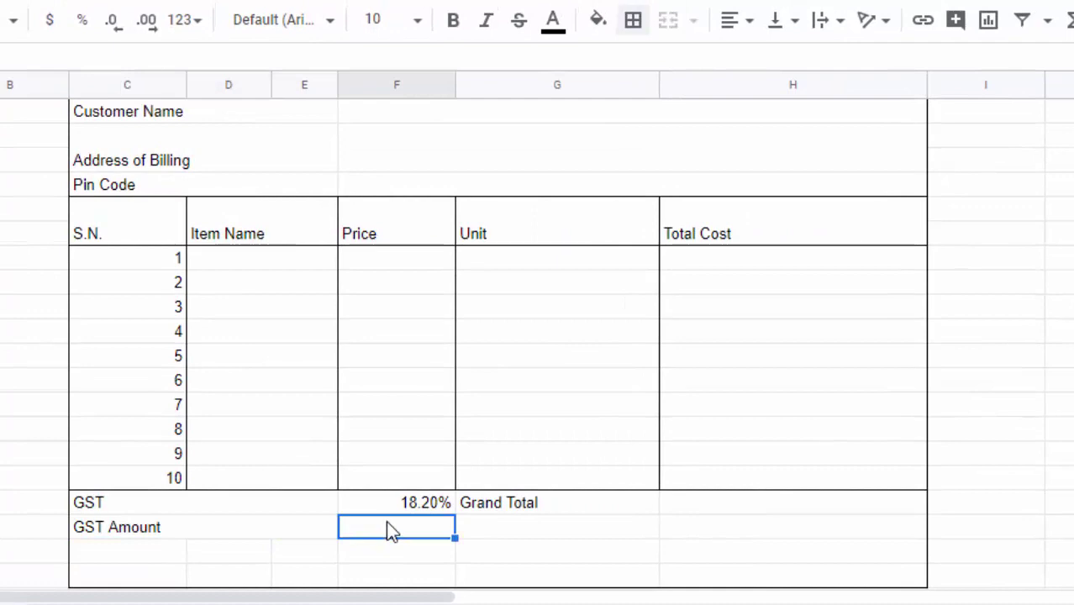
# Apply all borders to columns C:F of the GST and GST Amount rows, including the 18.20% cell.
pyautogui.click(108, 505)
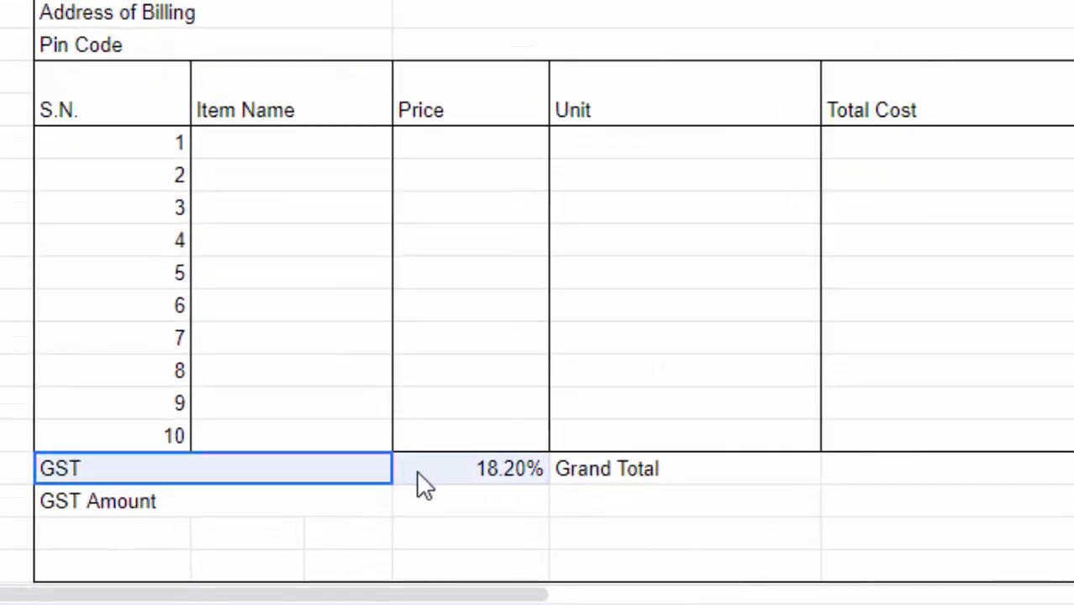
pyautogui.moveTo(428, 502); pyautogui.dragTo(418, 504)
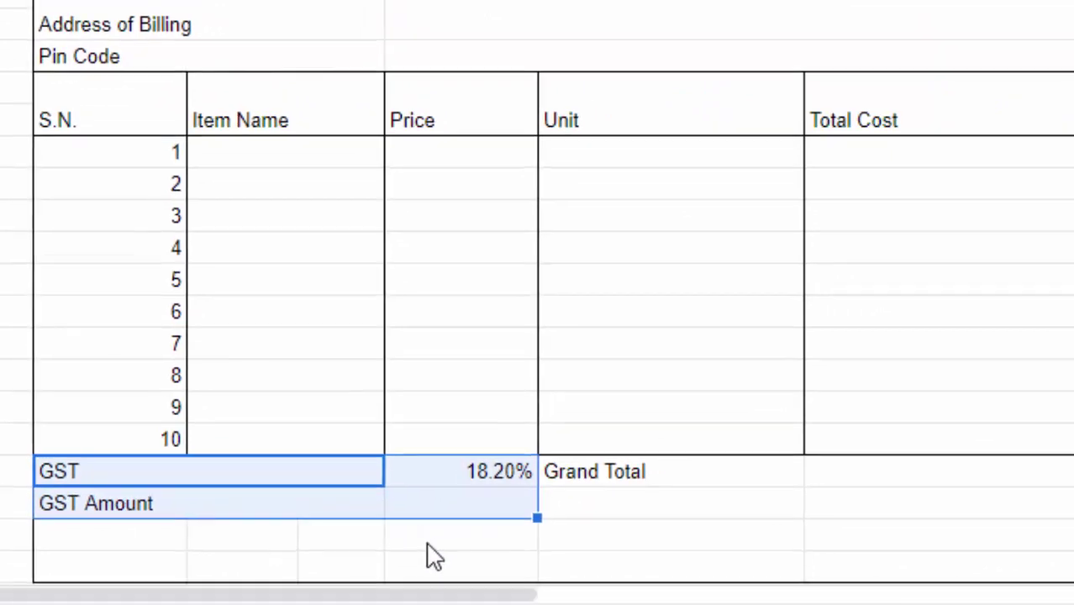
pyautogui.click(551, 74)
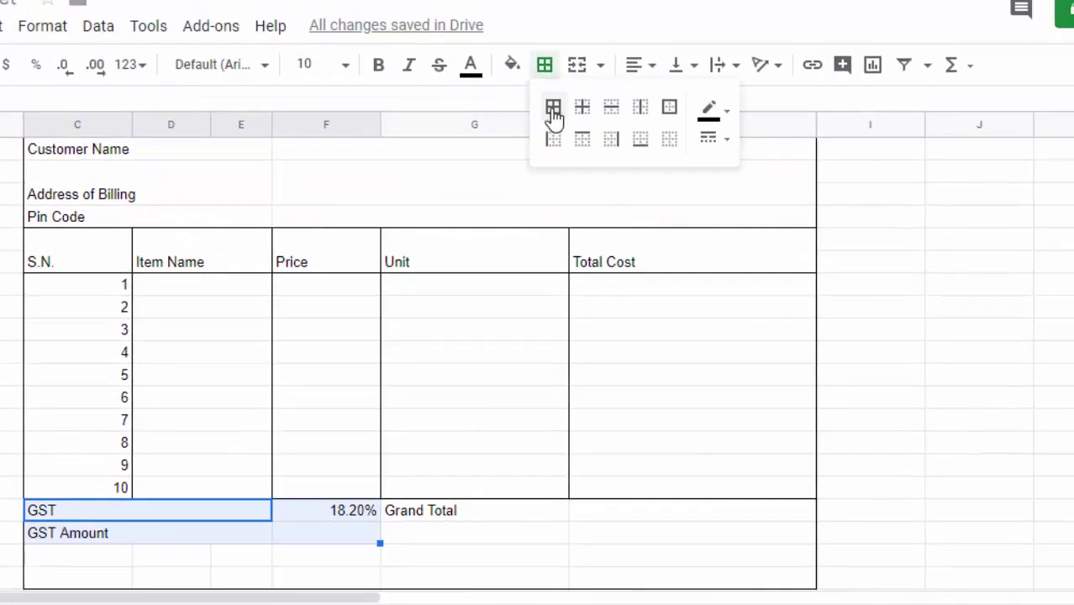
pyautogui.click(553, 107)
pyautogui.click(369, 581)
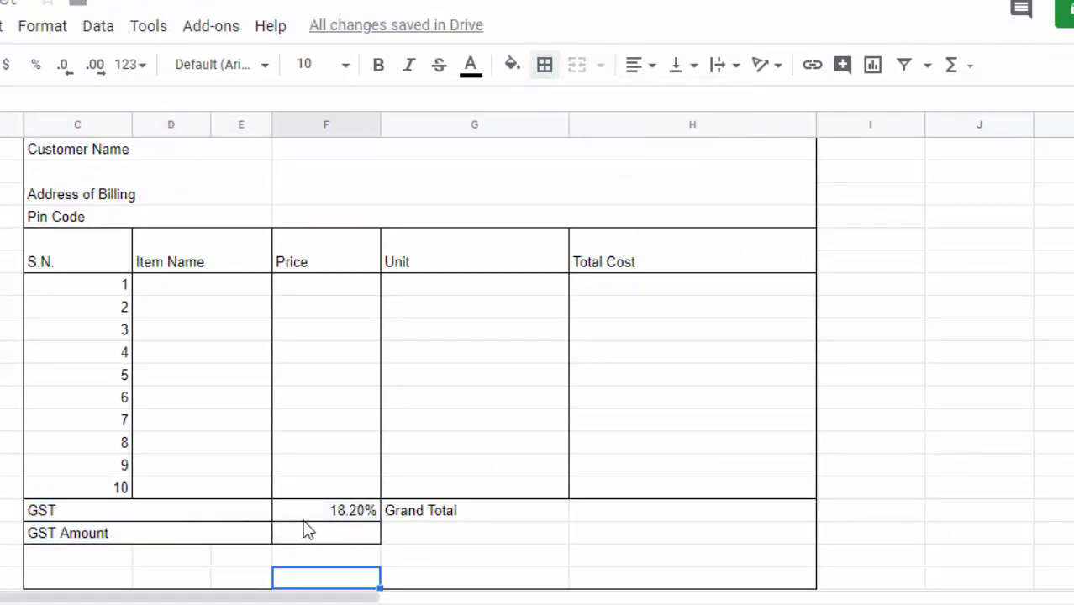
pyautogui.click(420, 535)
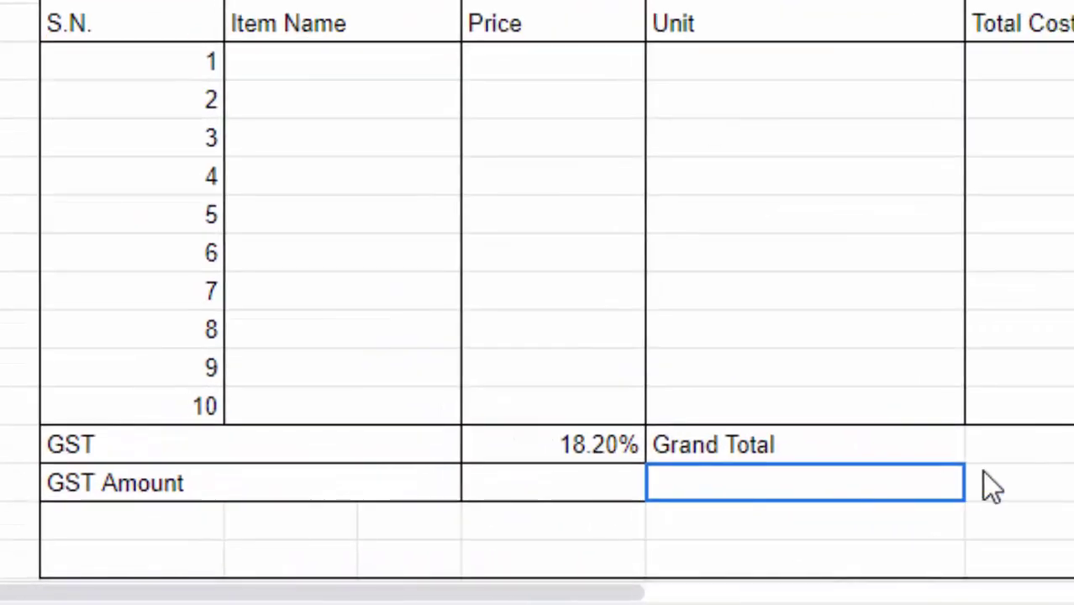
pyautogui.keyDown('shift'); pyautogui.click(647, 520); pyautogui.keyUp('shift')
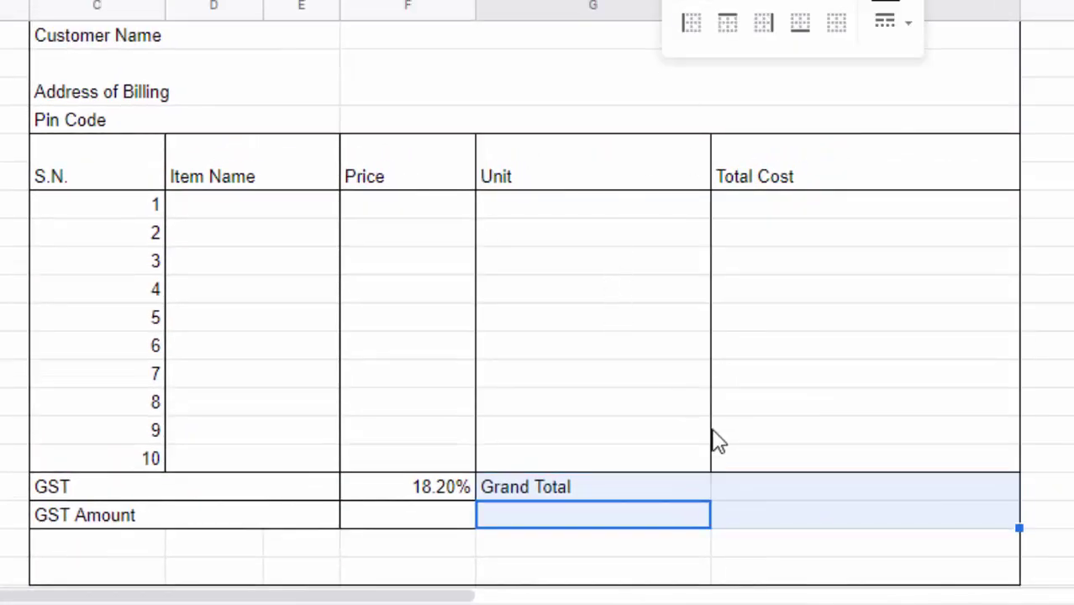
# Put all borders on G:H of both GST rows, then merge G31:H31 into one cell.
pyautogui.click(581, 83)
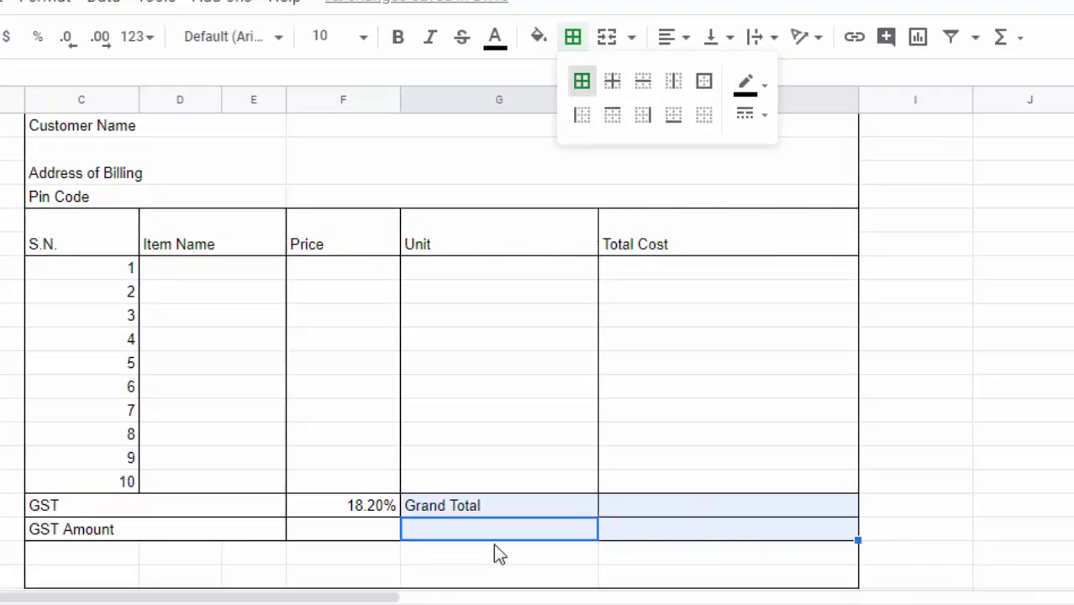
pyautogui.moveTo(461, 536)
pyautogui.mouseDown()
pyautogui.moveTo(634, 530)
pyautogui.moveTo(685, 588)
pyautogui.mouseUp()
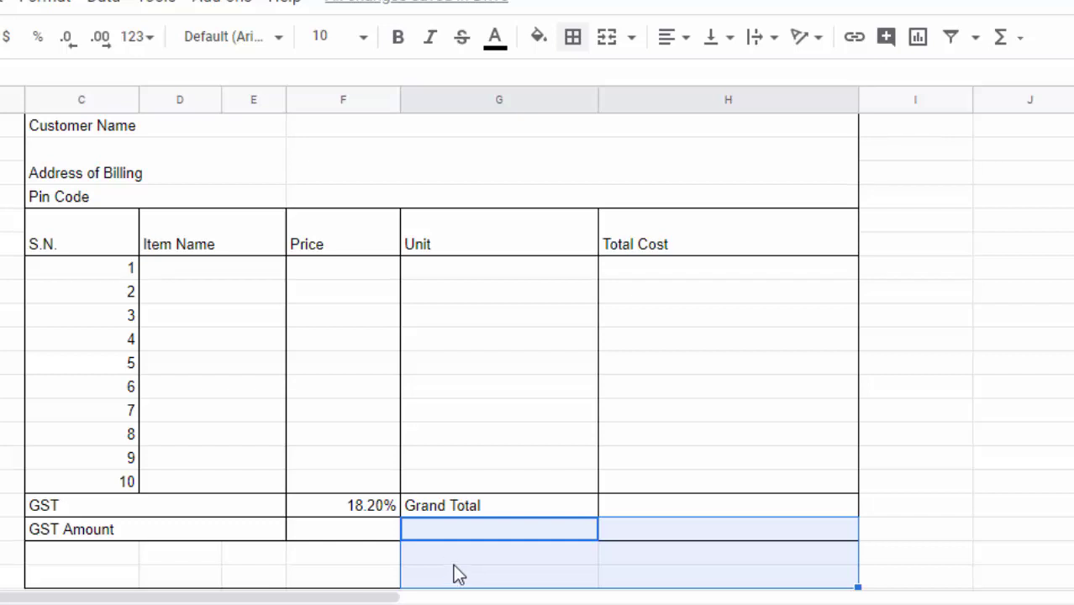
pyautogui.moveTo(494, 534); pyautogui.dragTo(666, 528)
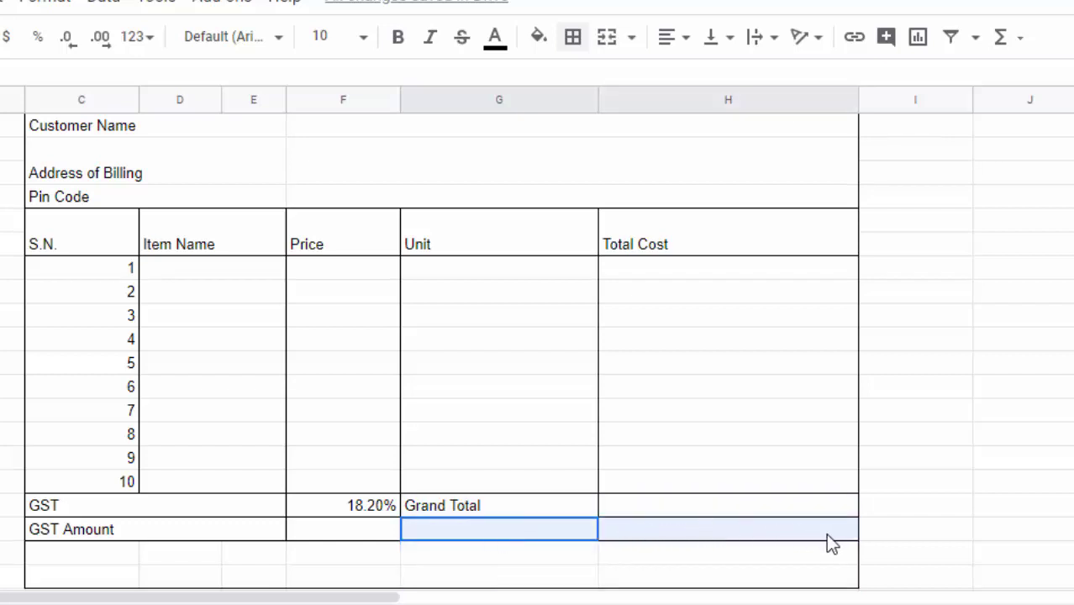
pyautogui.moveTo(826, 538); pyautogui.dragTo(833, 535)
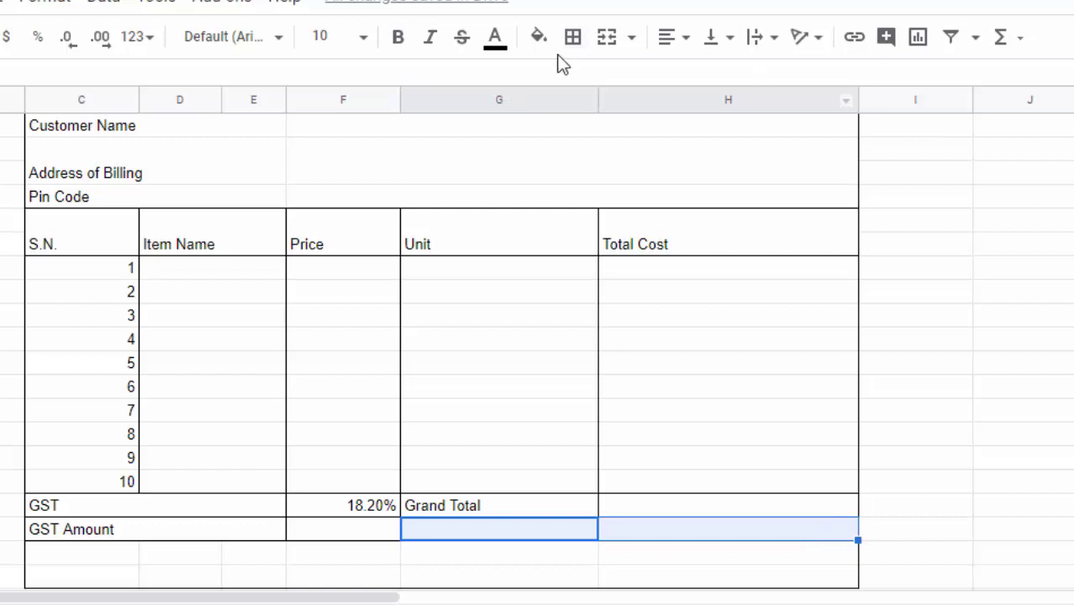
pyautogui.click(607, 37)
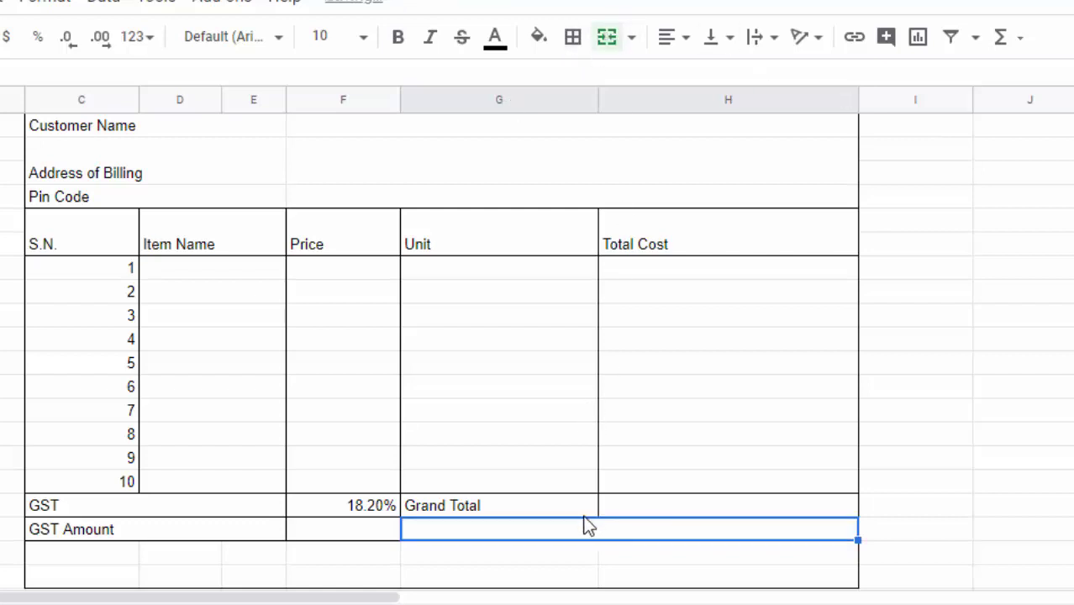
pyautogui.click(568, 559)
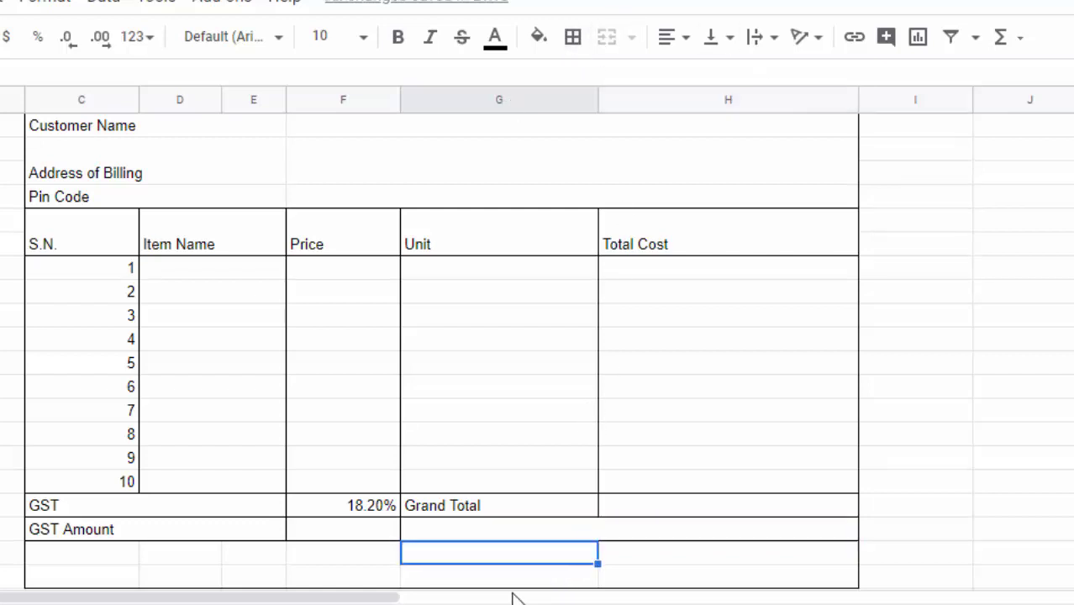
# Enter Redmi Mobile with price 6700 and 7 units in the first item row.
pyautogui.scroll(3, 511, 592)
pyautogui.scroll(1, 351, 509)
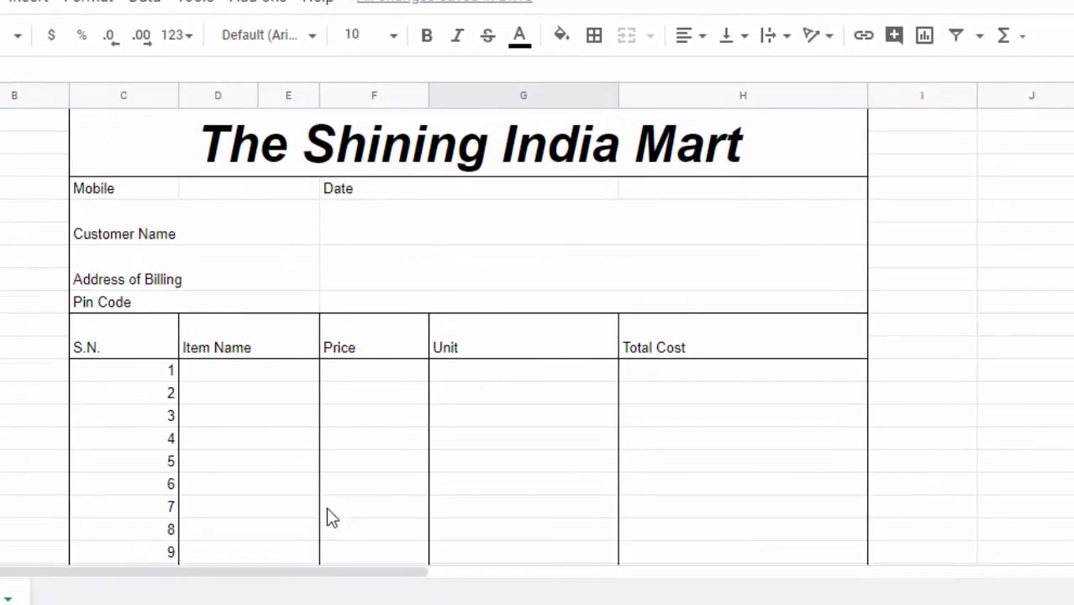
pyautogui.scroll(-1, 337, 471)
pyautogui.click(267, 323)
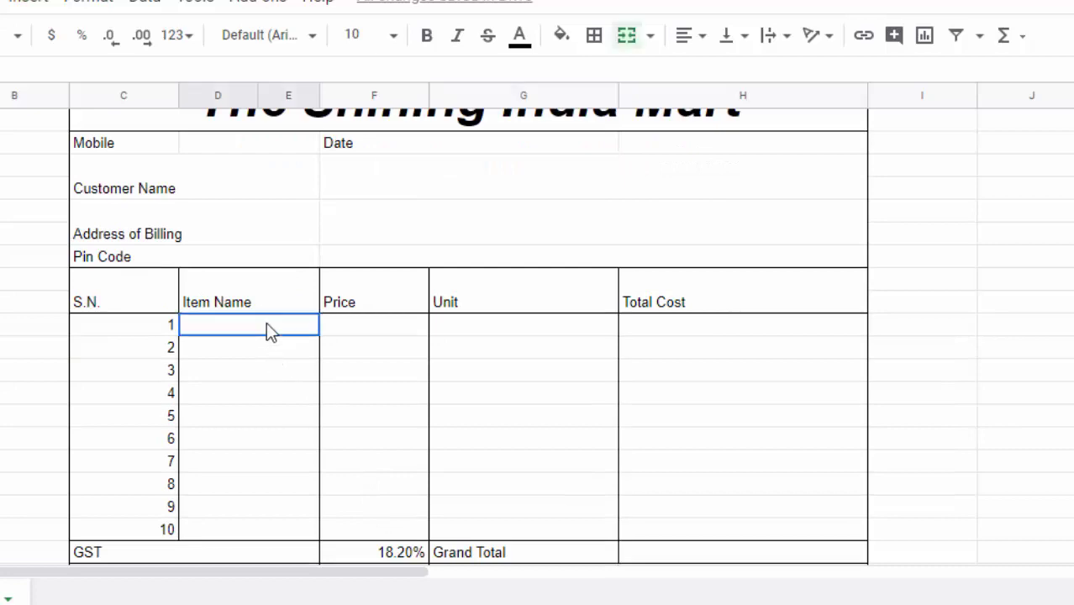
pyautogui.write('Redmi')
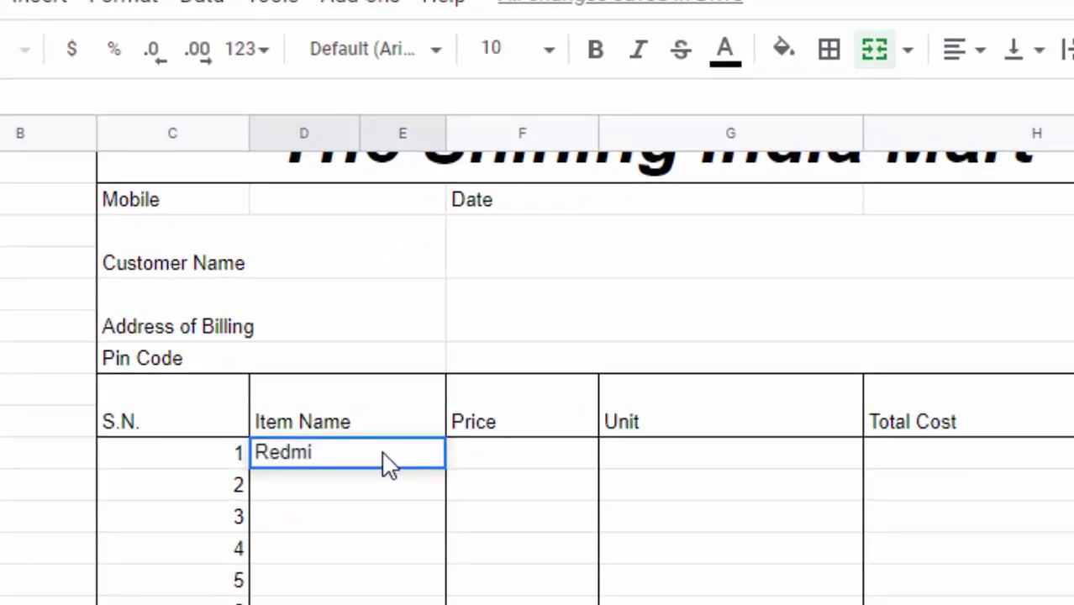
pyautogui.write(' Mobile')
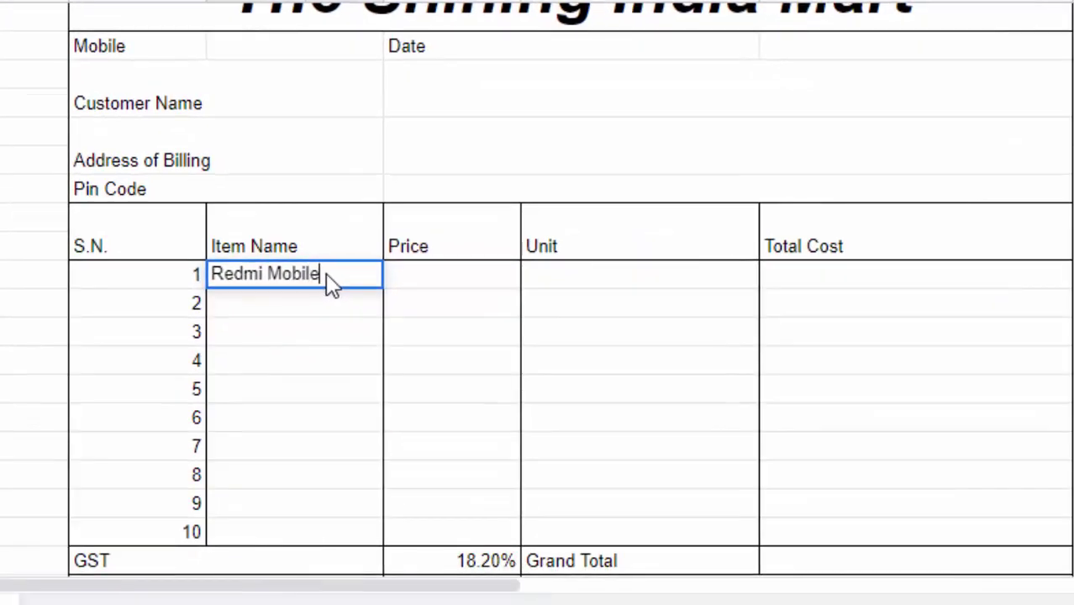
pyautogui.click(407, 280)
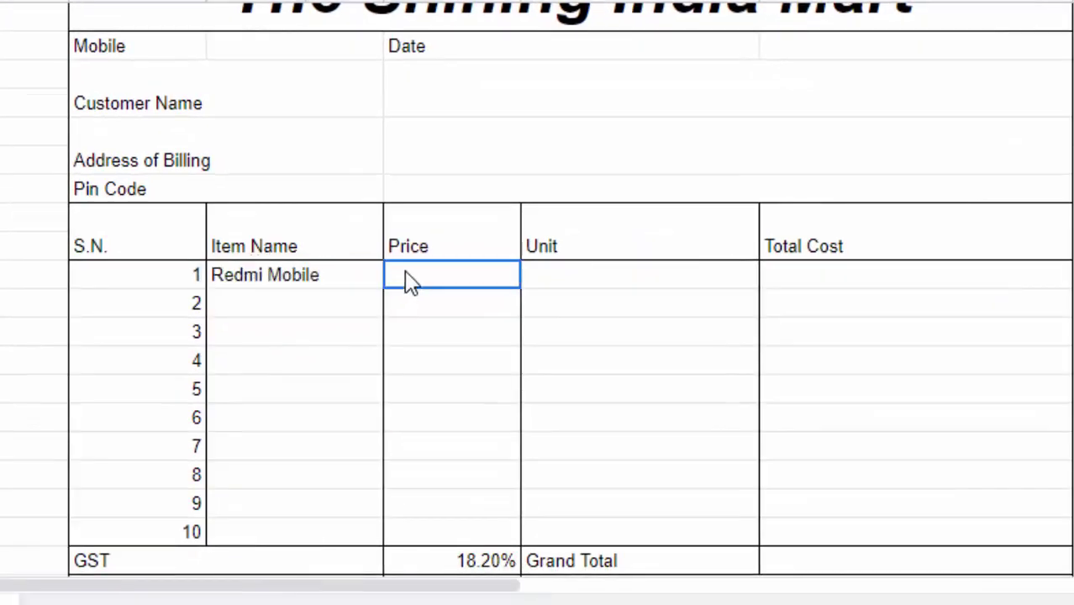
pyautogui.write('6700')
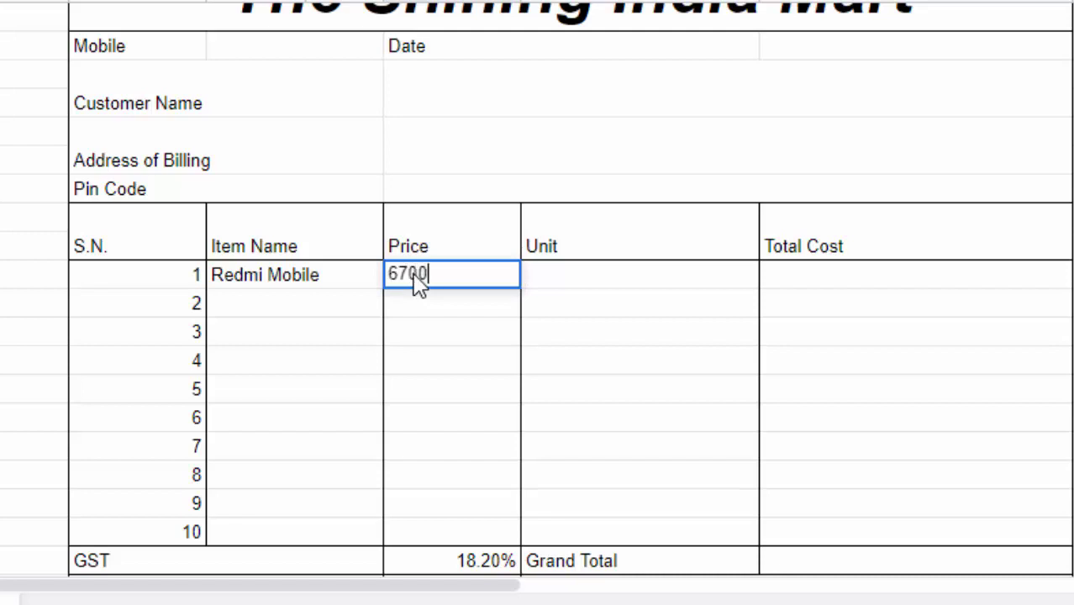
pyautogui.press('Tab')
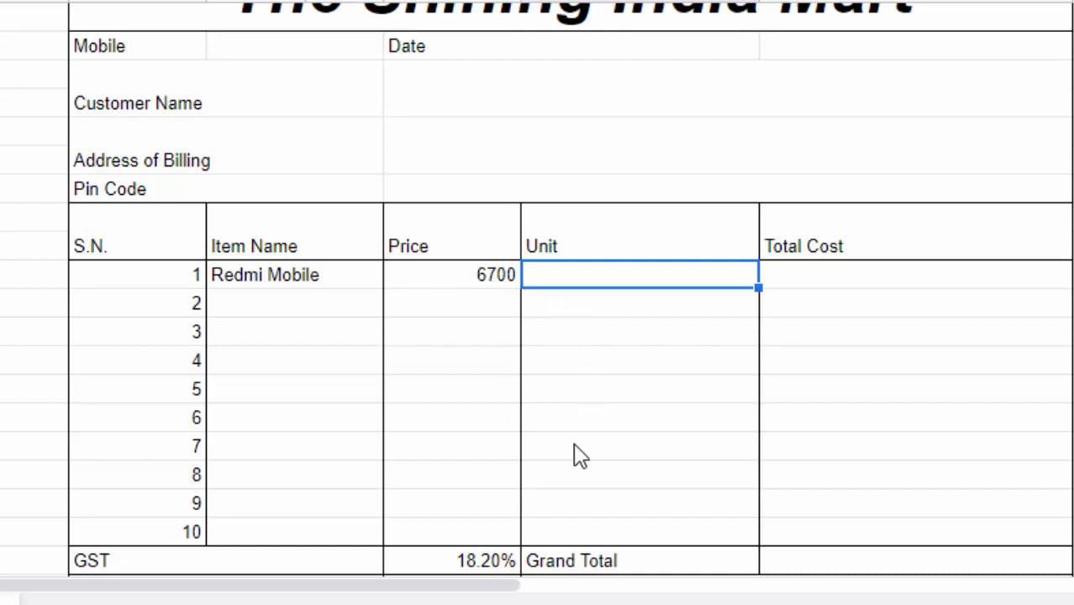
pyautogui.write('7')
pyautogui.press('Tab')
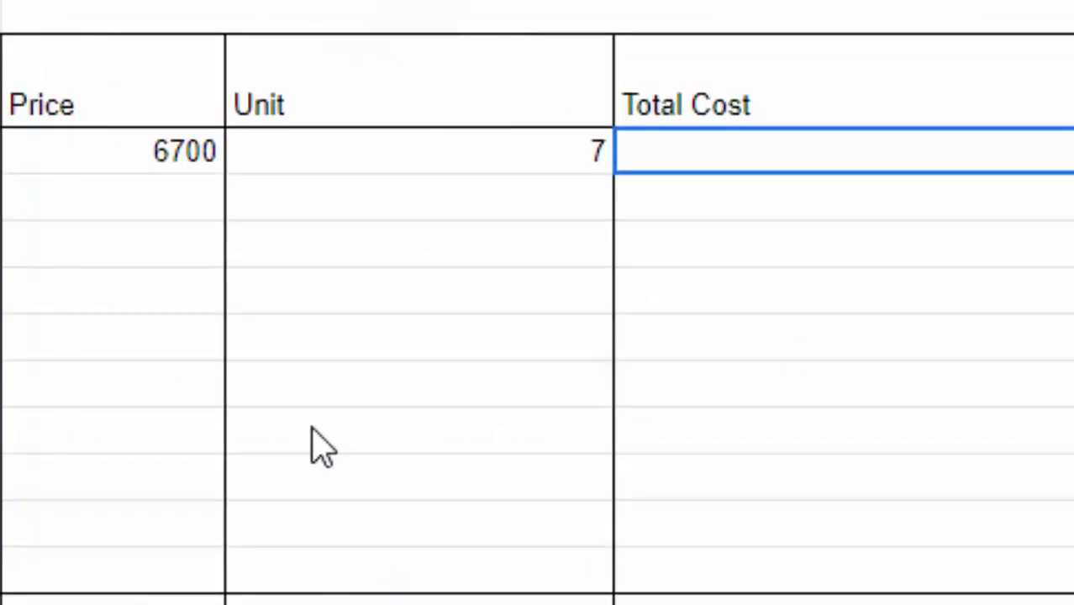
# Enter the Total Cost formula =F12*G12 (46900) and fill it down to H21.
pyautogui.write('=')
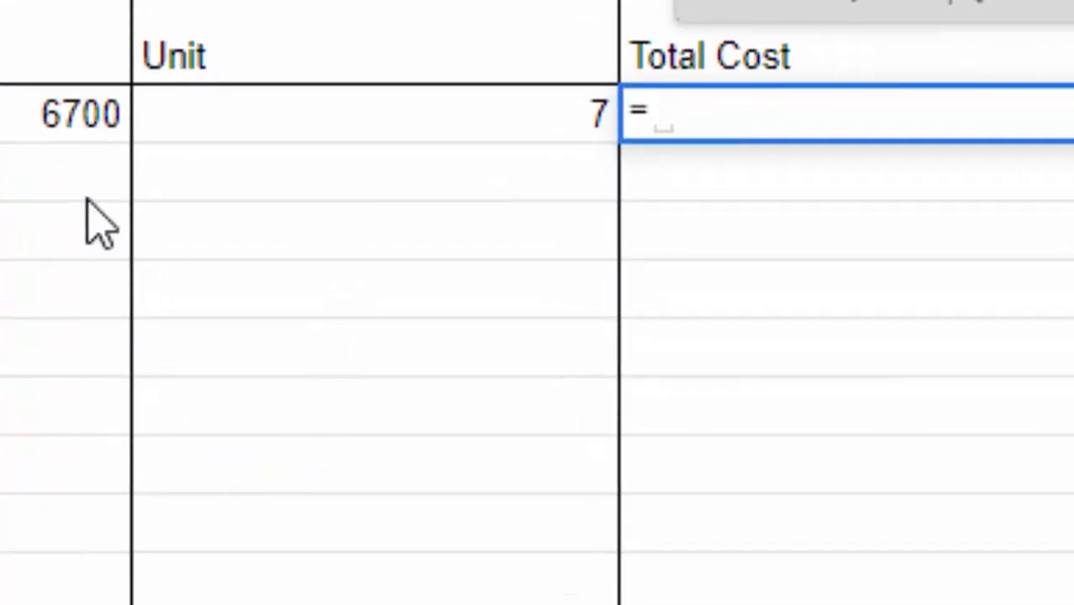
pyautogui.click(33, 135)
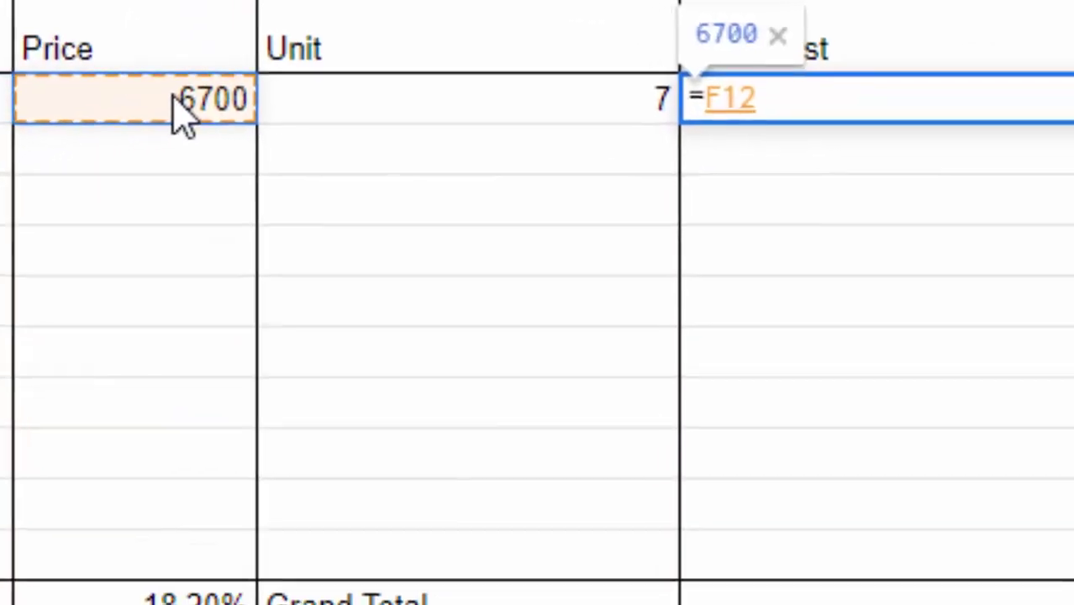
pyautogui.write('*')
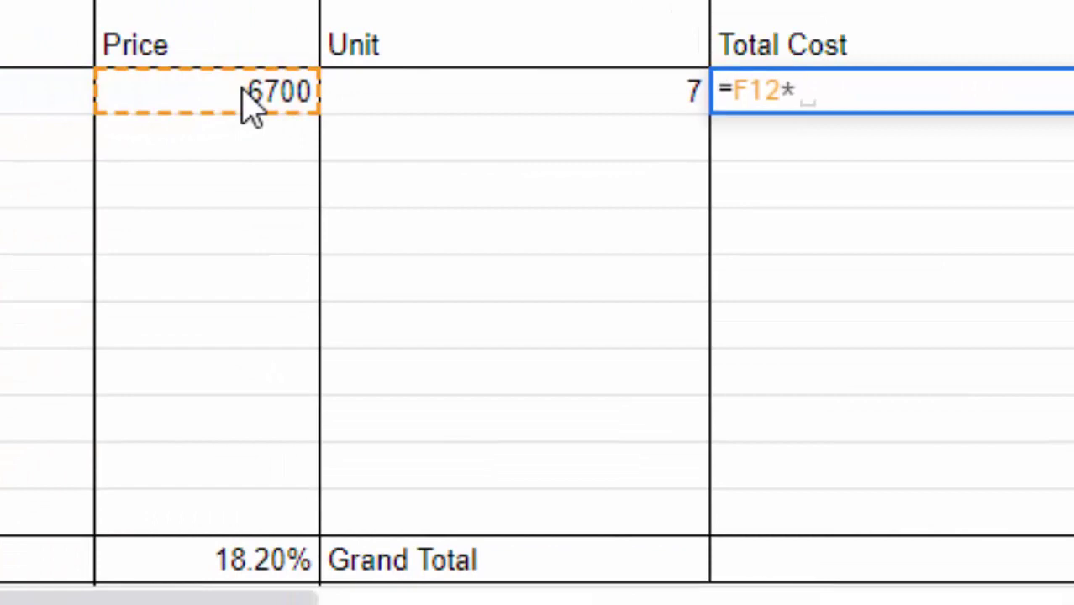
pyautogui.click(588, 111)
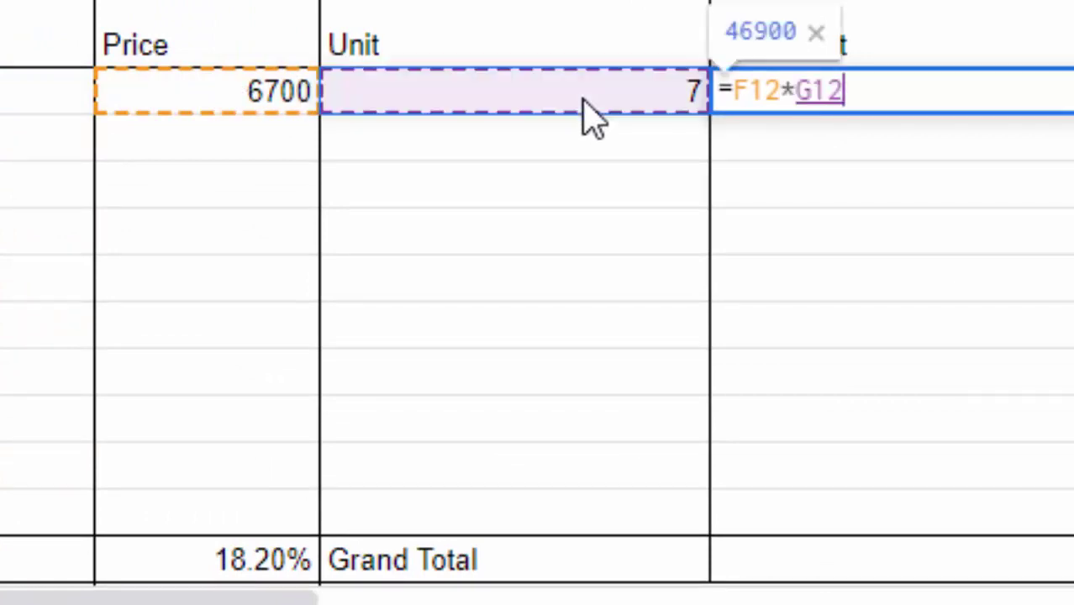
pyautogui.hotkey('alt', 'Return')
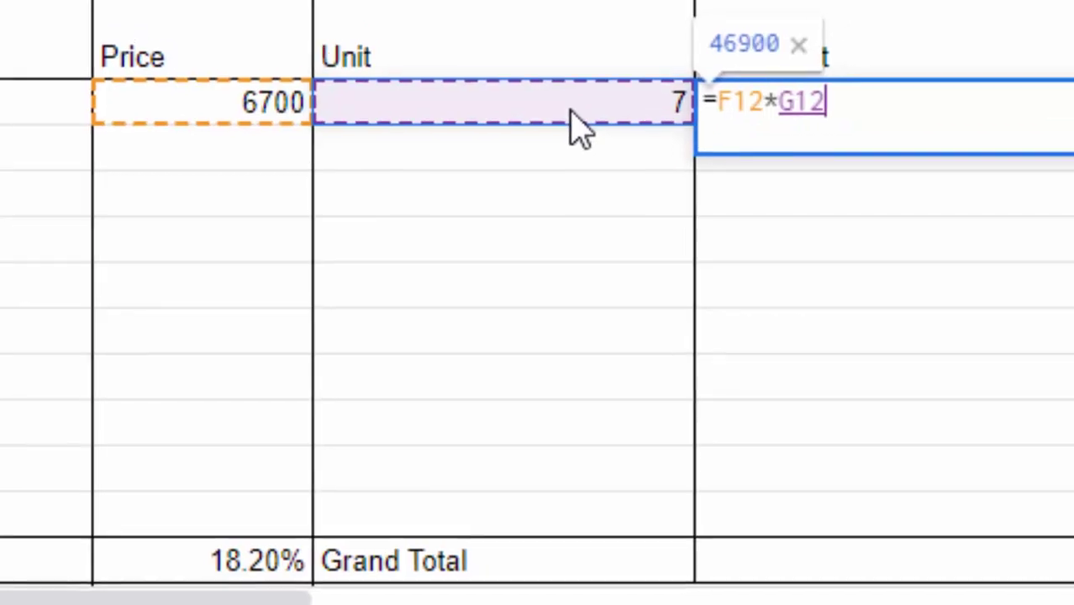
pyautogui.press('Return')
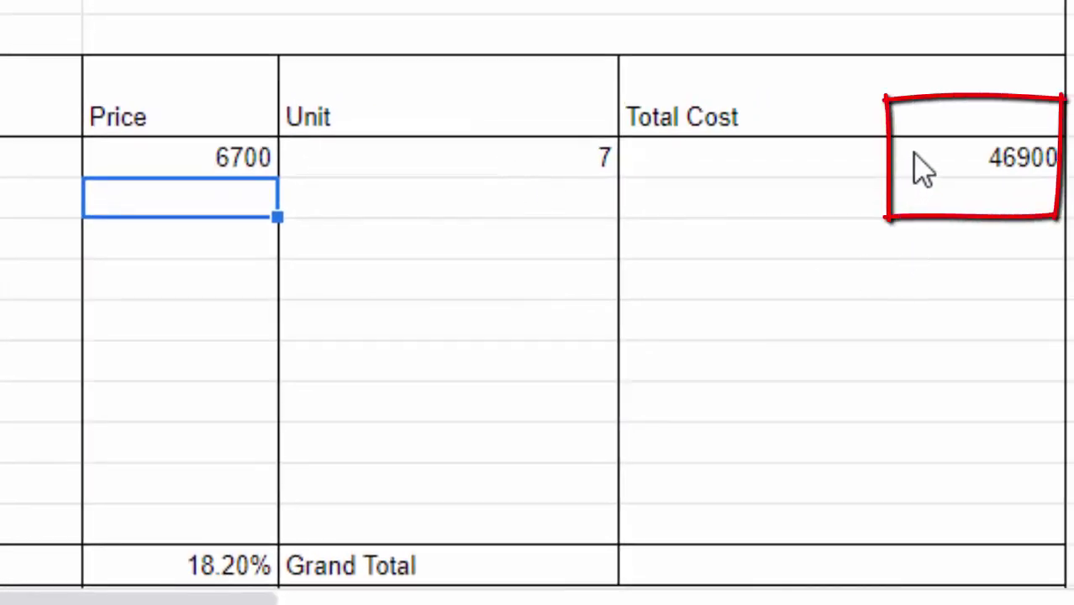
pyautogui.click(921, 162)
pyautogui.moveTo(1061, 175); pyautogui.dragTo(1015, 561)
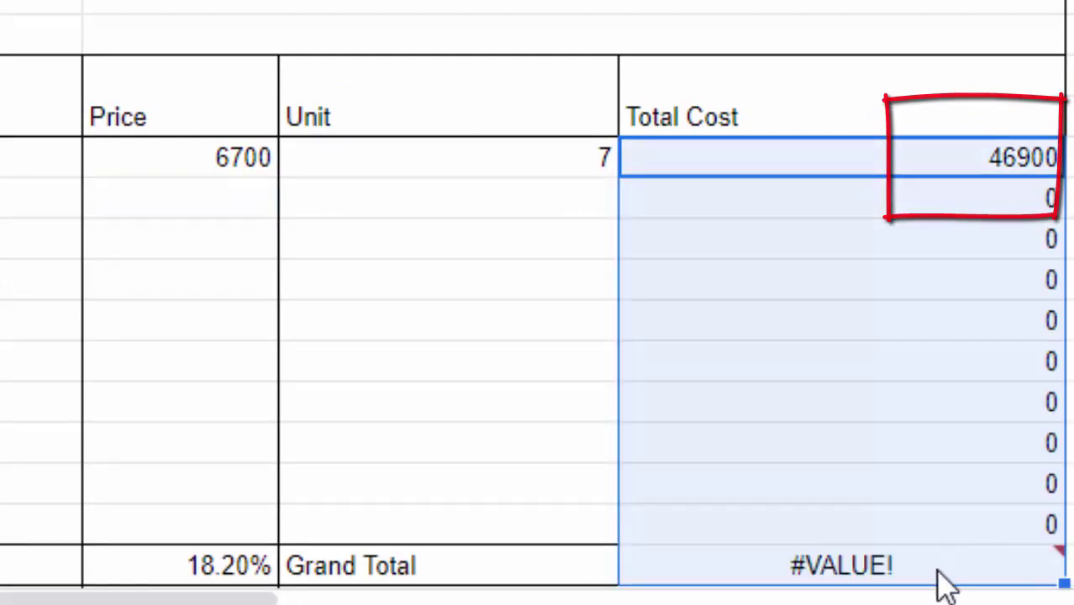
# Replace the #VALUE! Grand Total with =SUM(H12:H21), giving 46900.
pyautogui.click(902, 580)
pyautogui.press('Delete')
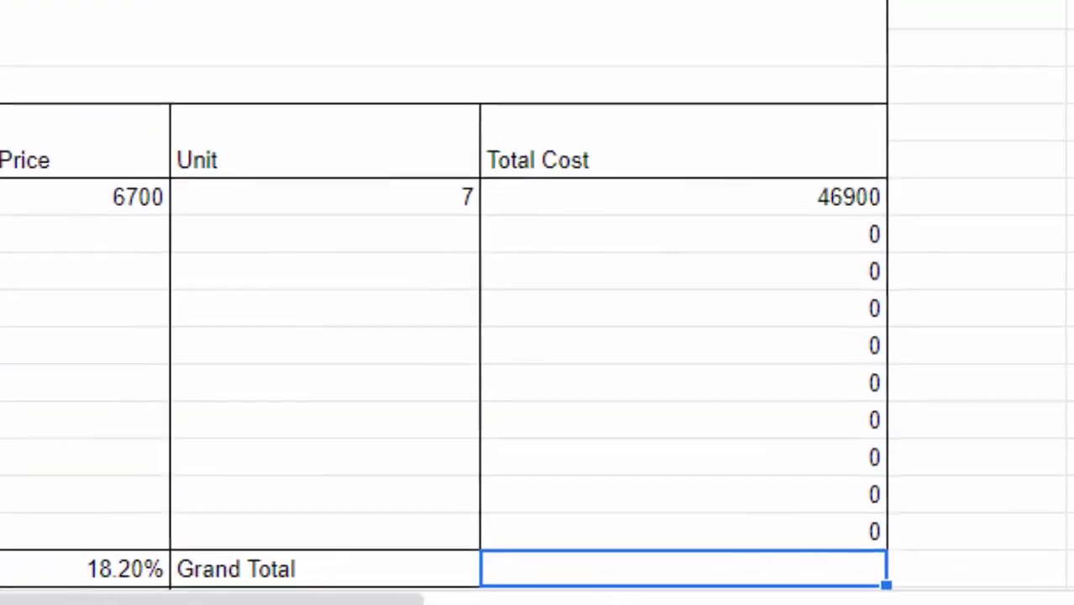
pyautogui.write('=')
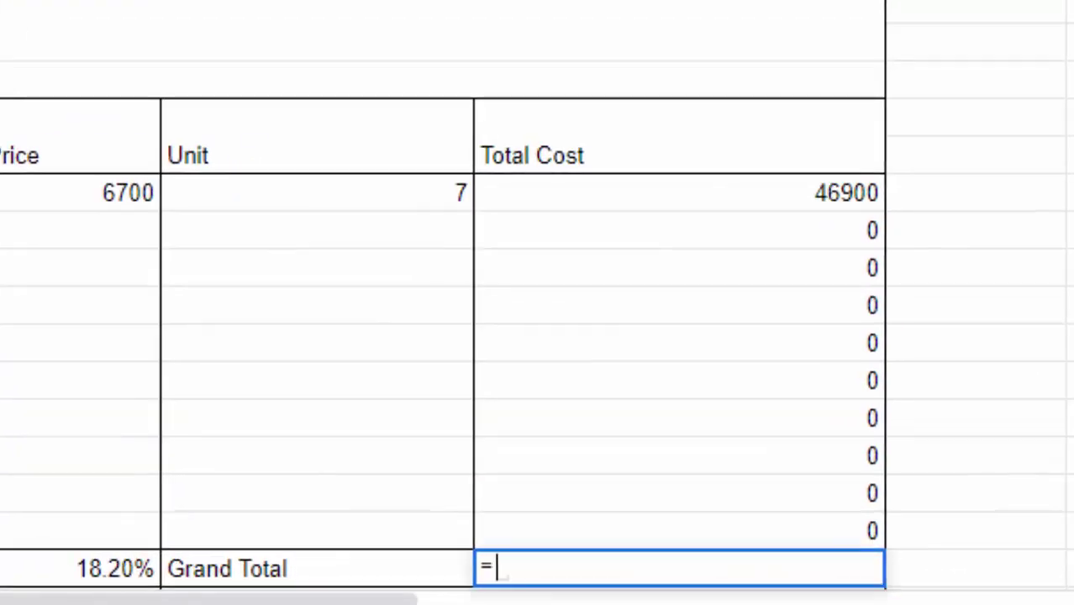
pyautogui.write('sum')
pyautogui.press('Tab')
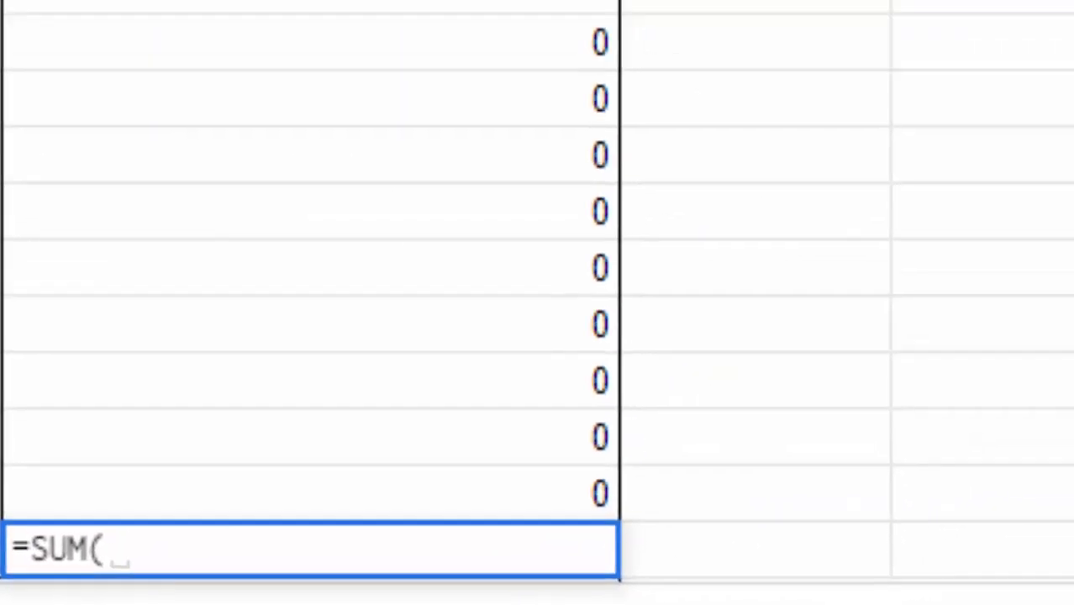
pyautogui.moveTo(288, 126)
pyautogui.mouseDown()
pyautogui.moveTo(282, 375)
pyautogui.moveTo(187, 591)
pyautogui.mouseUp()
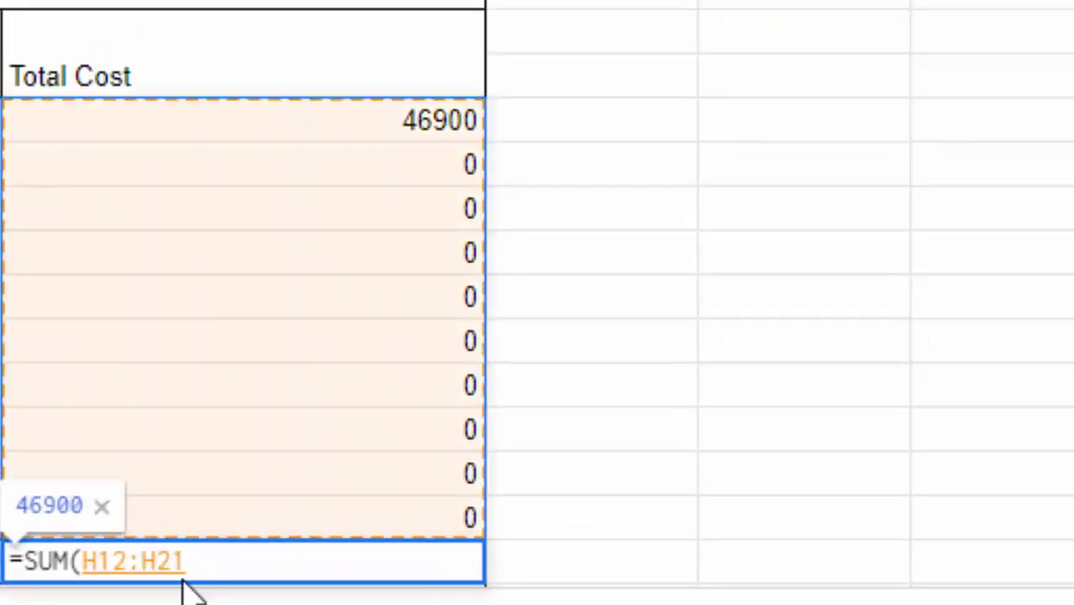
pyautogui.press('Return')
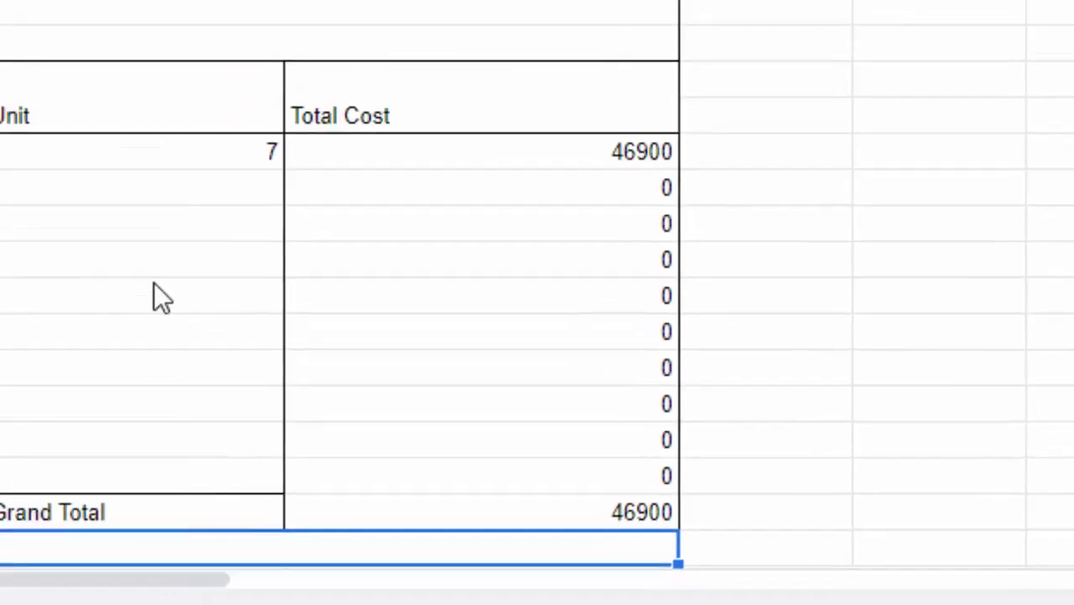
# Fill the remaining item rows' Unit cells with 0.
pyautogui.click(225, 192)
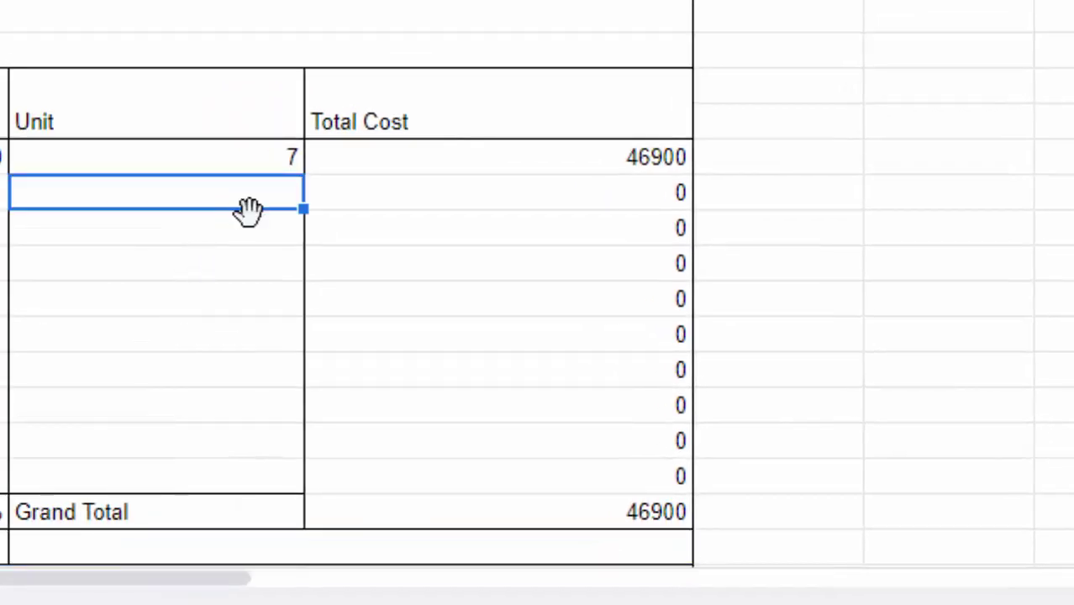
pyautogui.write('0')
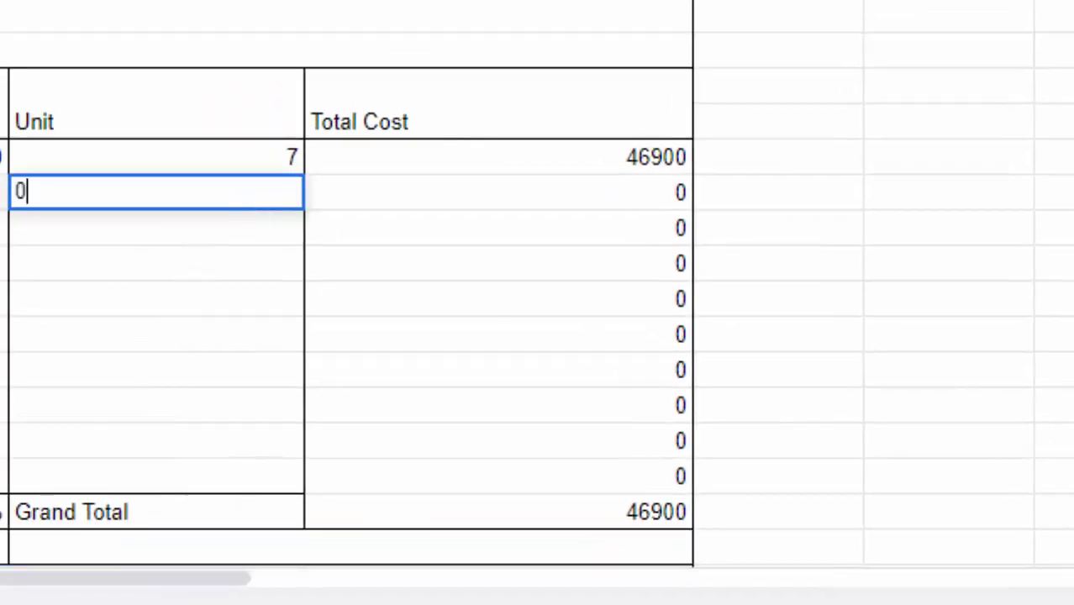
pyautogui.press('Return')
pyautogui.moveTo(151, 192); pyautogui.dragTo(151, 228)
pyautogui.moveTo(304, 244); pyautogui.dragTo(301, 489)
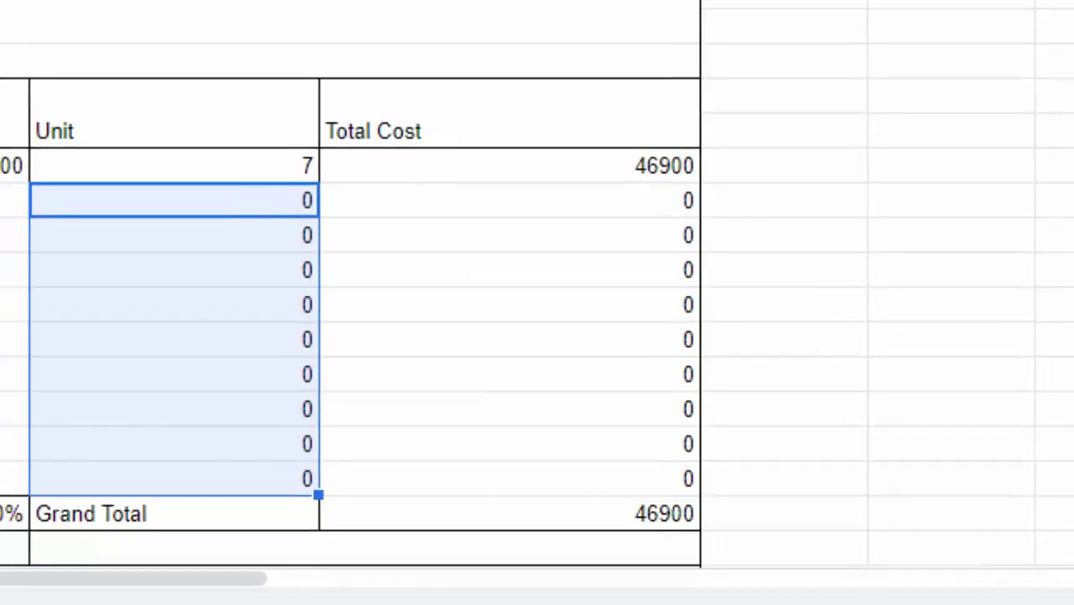
# Name the second and third items Keyboard and Samsung Mobile.
pyautogui.click(109, 254)
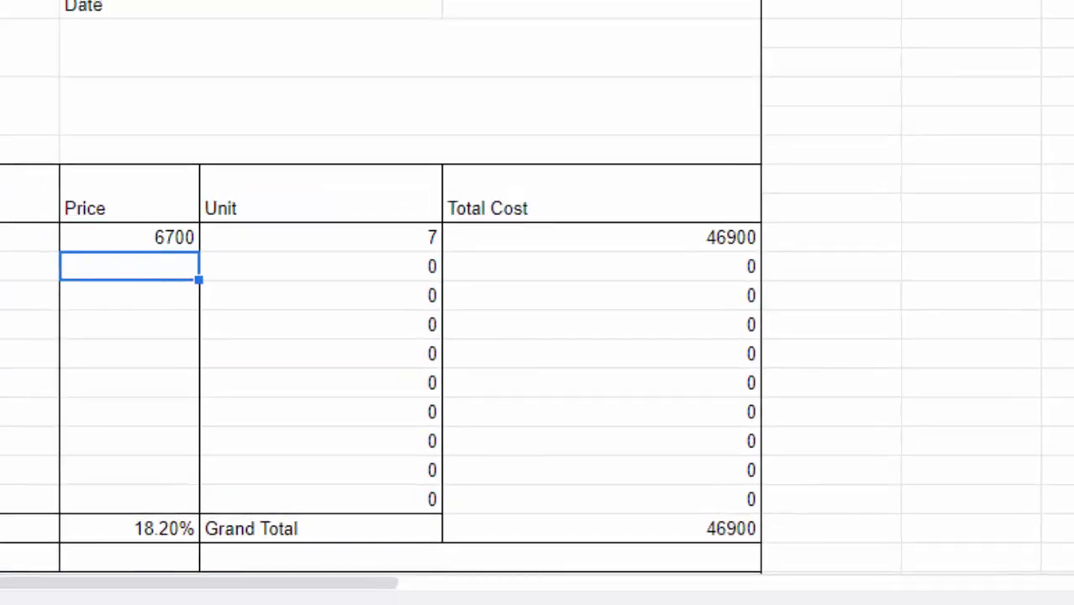
pyautogui.click(99, 312)
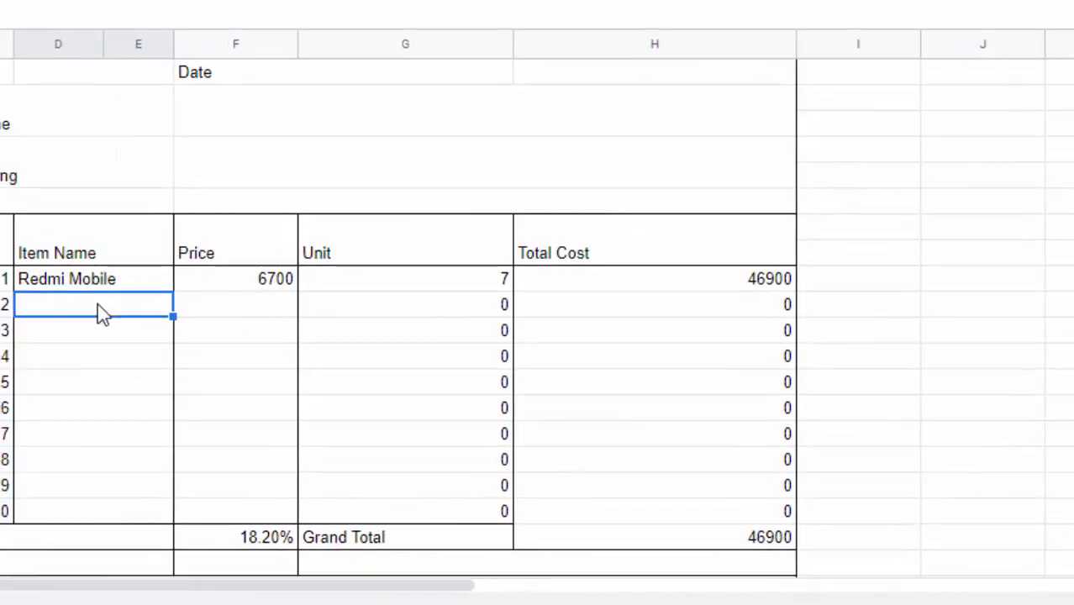
pyautogui.write('Keybo')
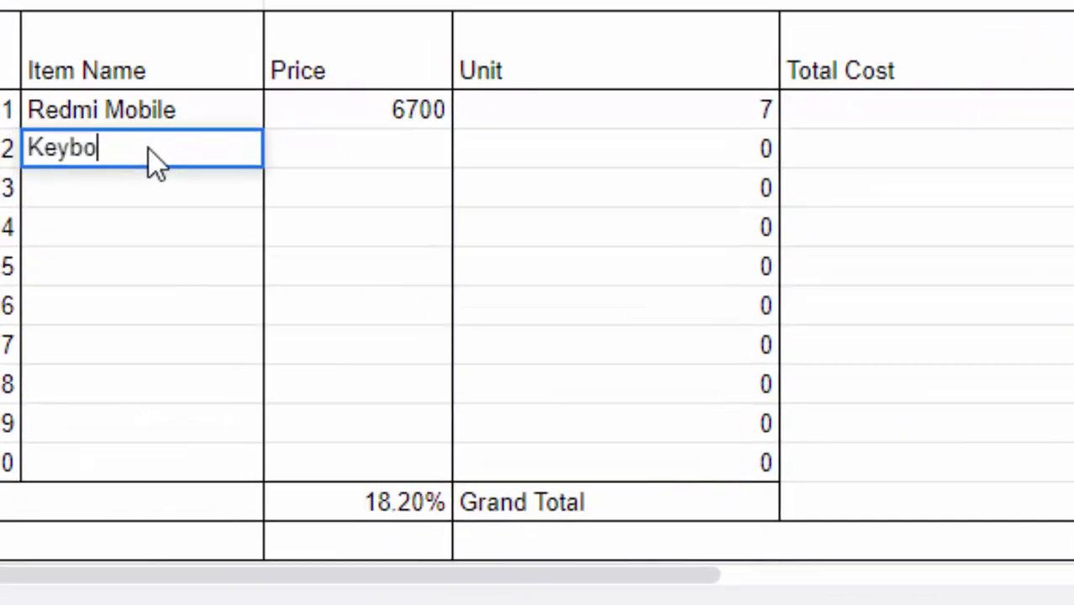
pyautogui.write('ard')
pyautogui.press('Return')
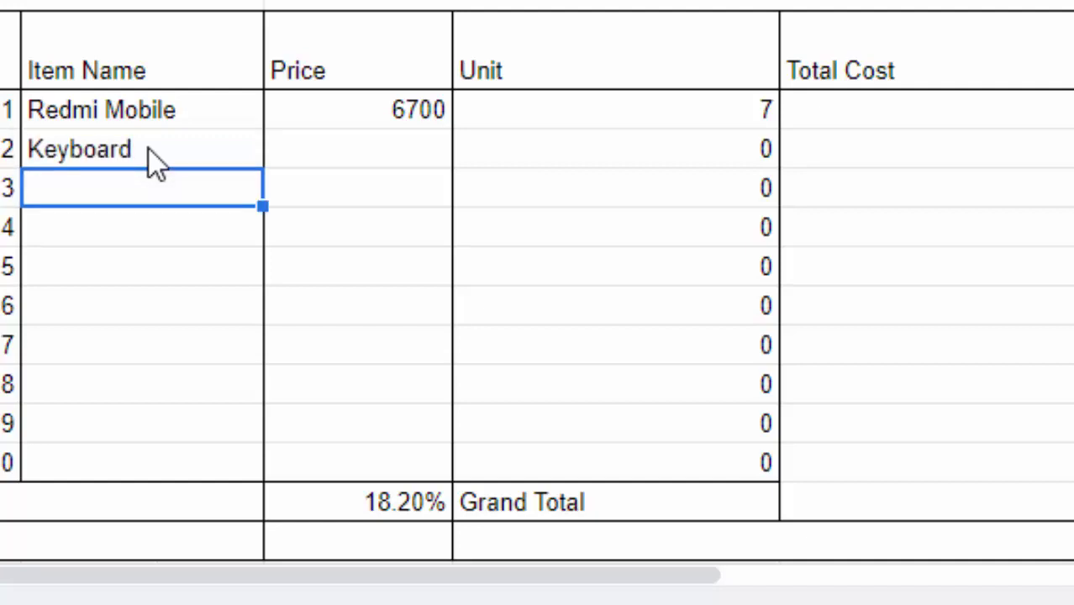
pyautogui.write('San')
pyautogui.press('BackSpace')
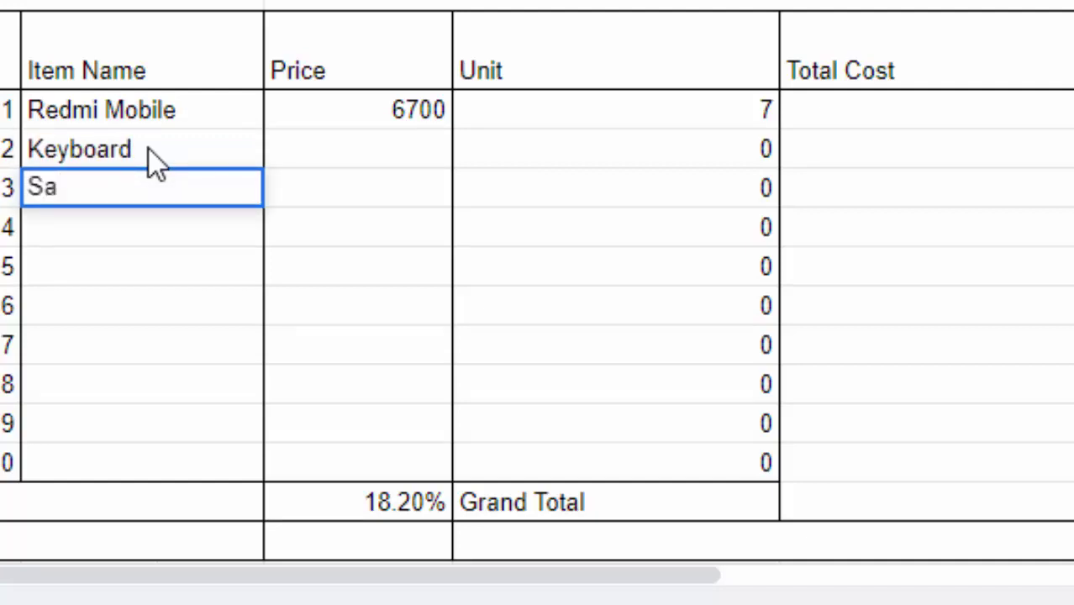
pyautogui.write('msung Mobile')
# Price the Keyboard at 210 and the Samsung Mobile at 8000.
pyautogui.click(416, 155)
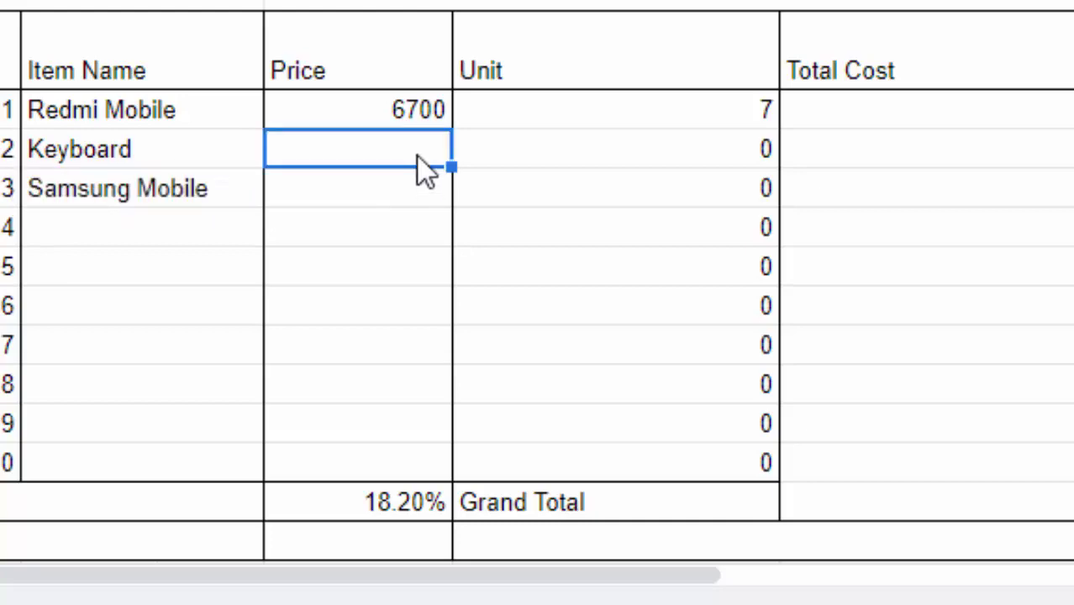
pyautogui.write('2')
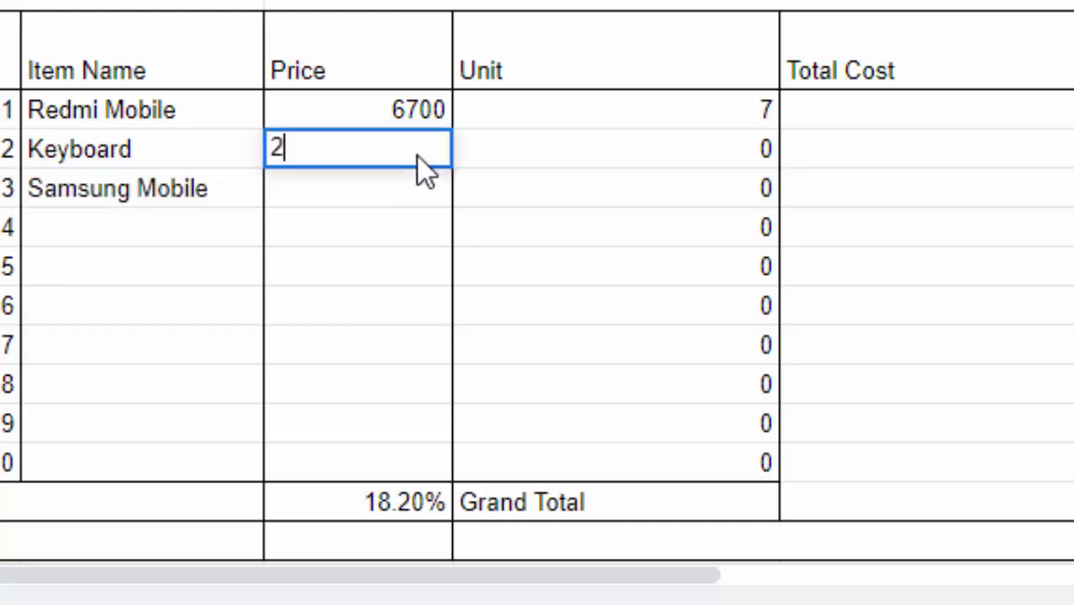
pyautogui.write('10')
pyautogui.press('Tab')
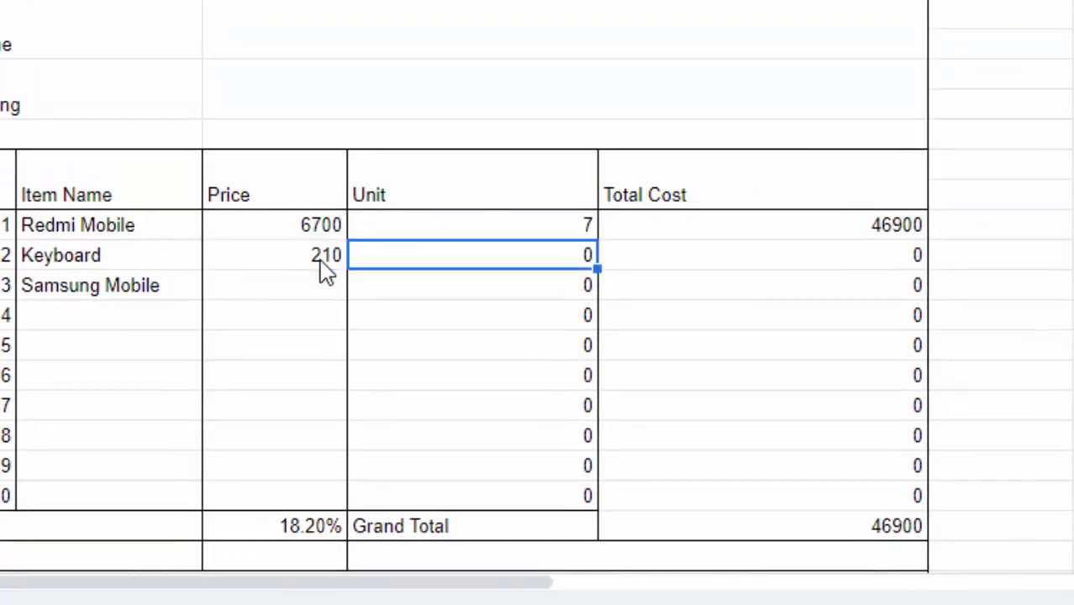
pyautogui.click(323, 290)
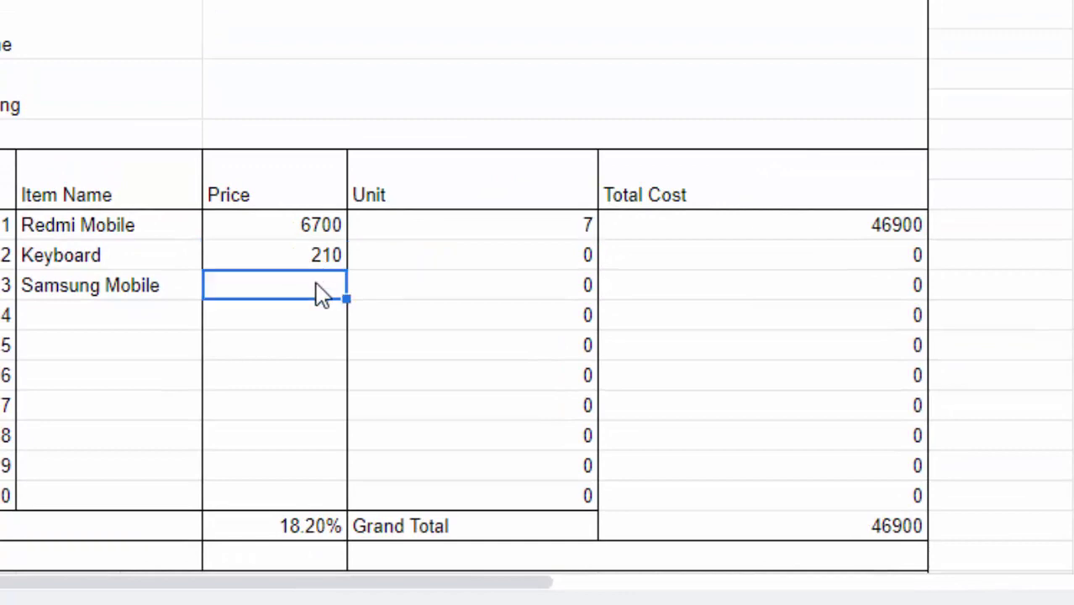
pyautogui.write('8')
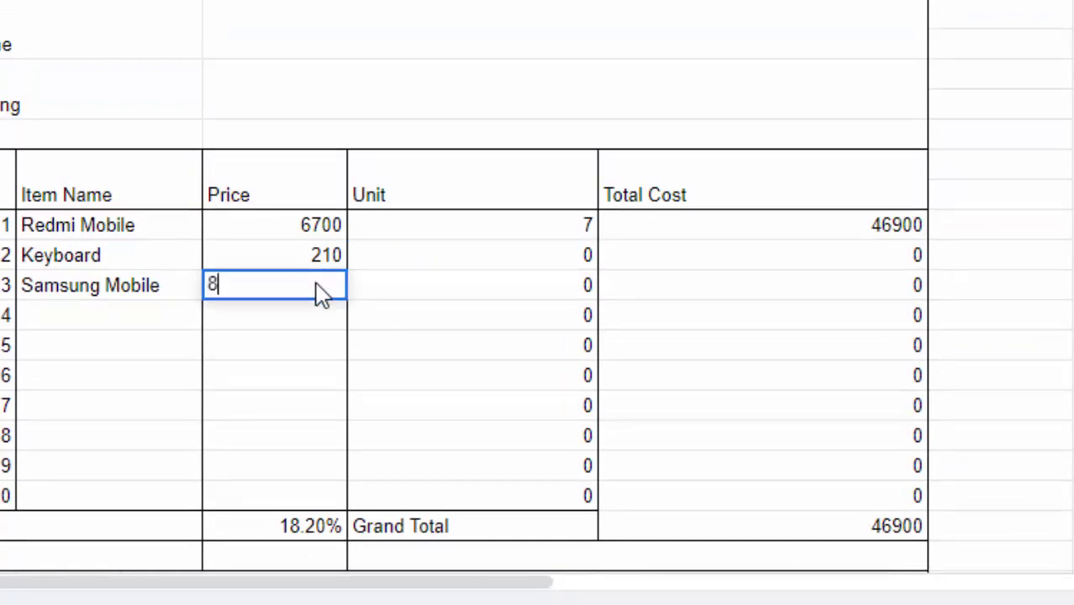
pyautogui.write('000')
pyautogui.press('Return')
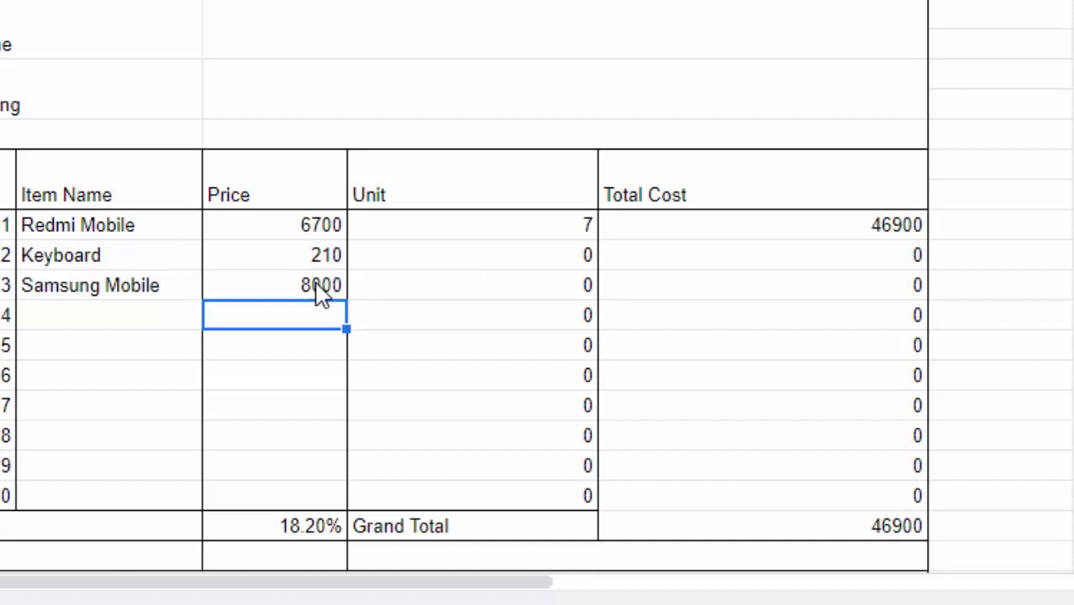
# Add a fourth item, Desktop(Lenovo), priced at 32000.
pyautogui.click(116, 325)
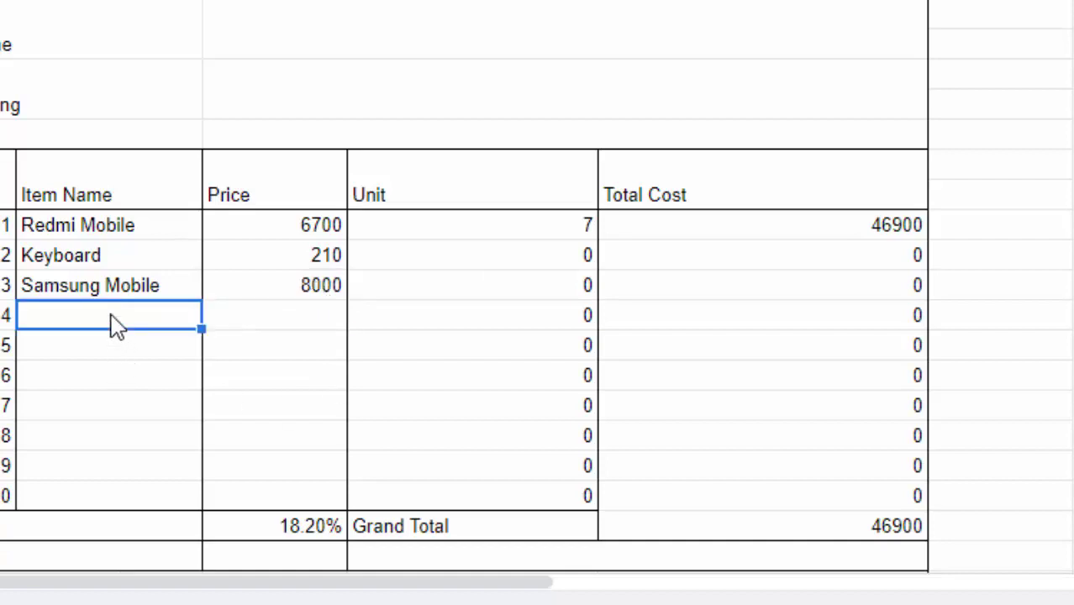
pyautogui.write('Desktop')
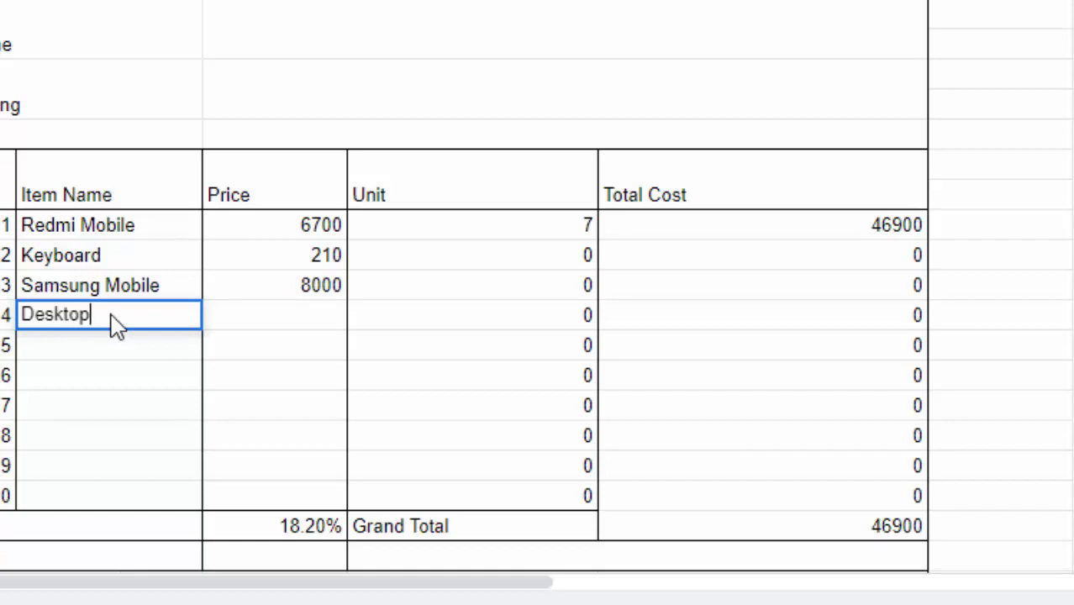
pyautogui.write('(L')
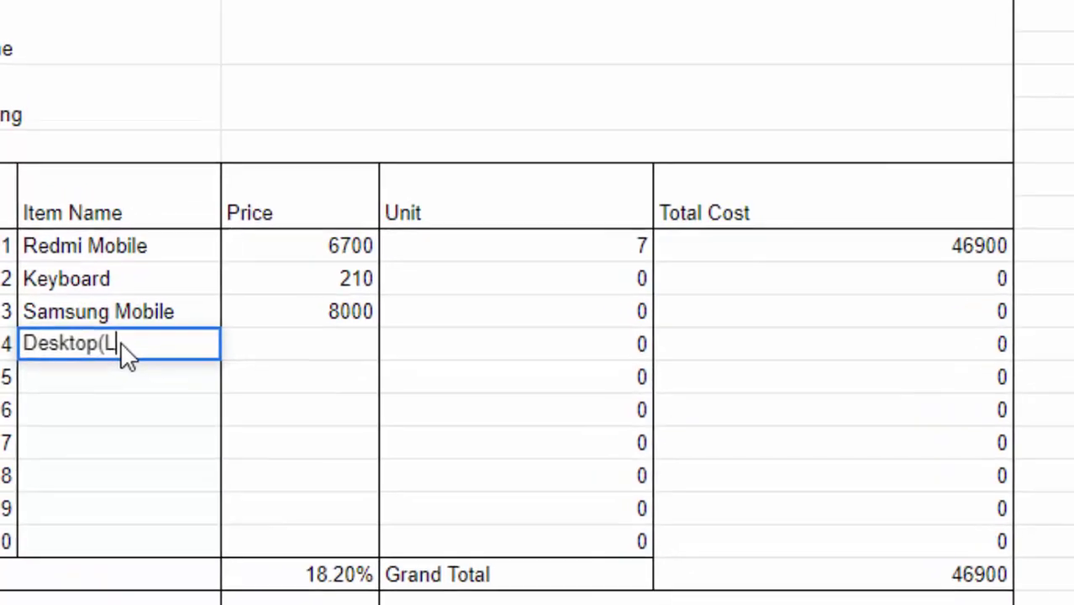
pyautogui.write('enov')
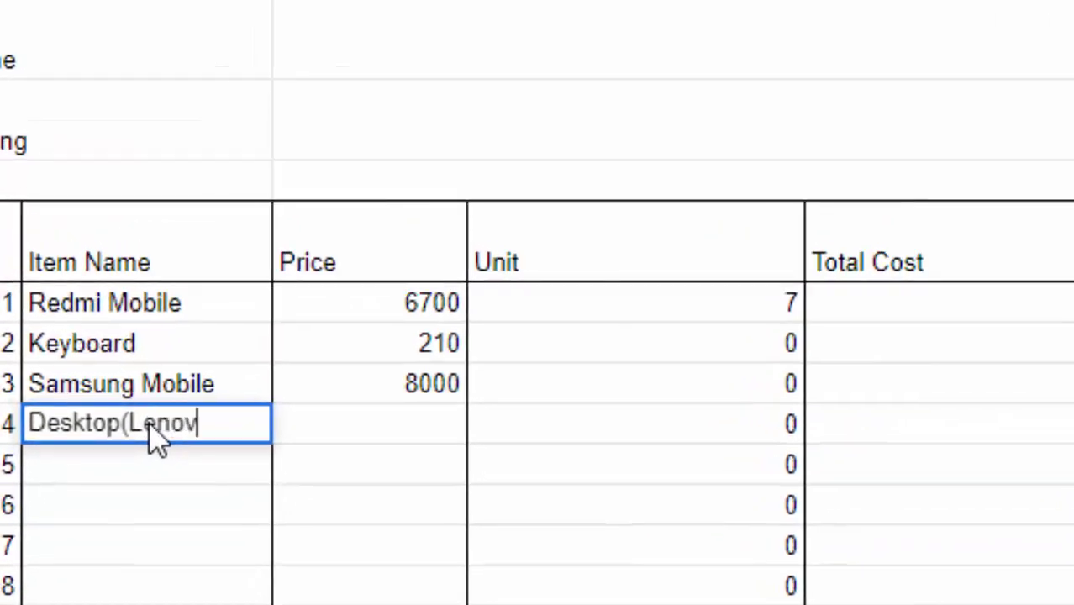
pyautogui.write(')')
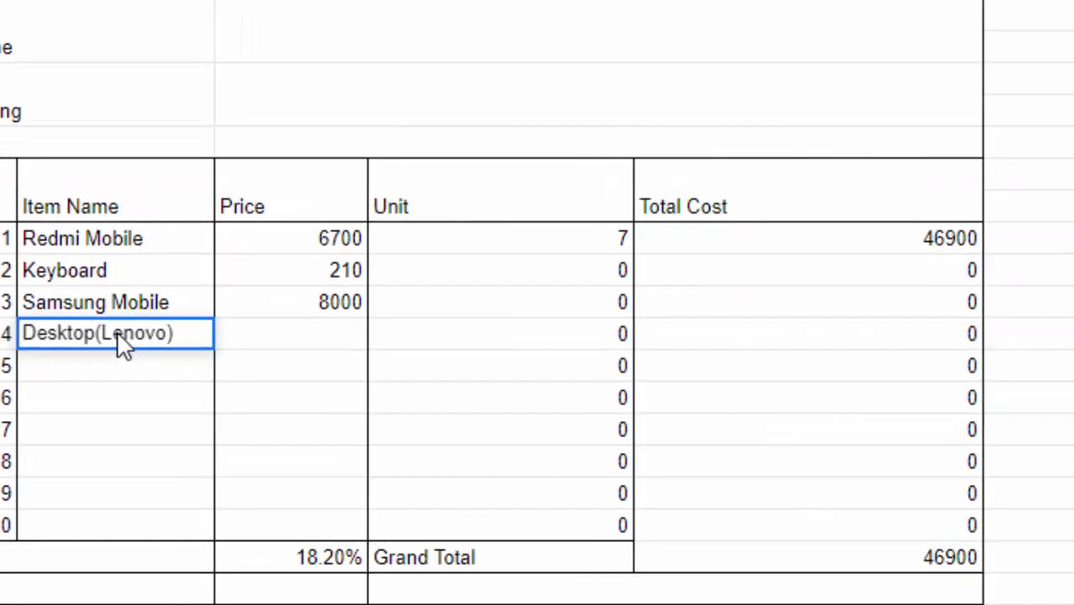
pyautogui.click(304, 340)
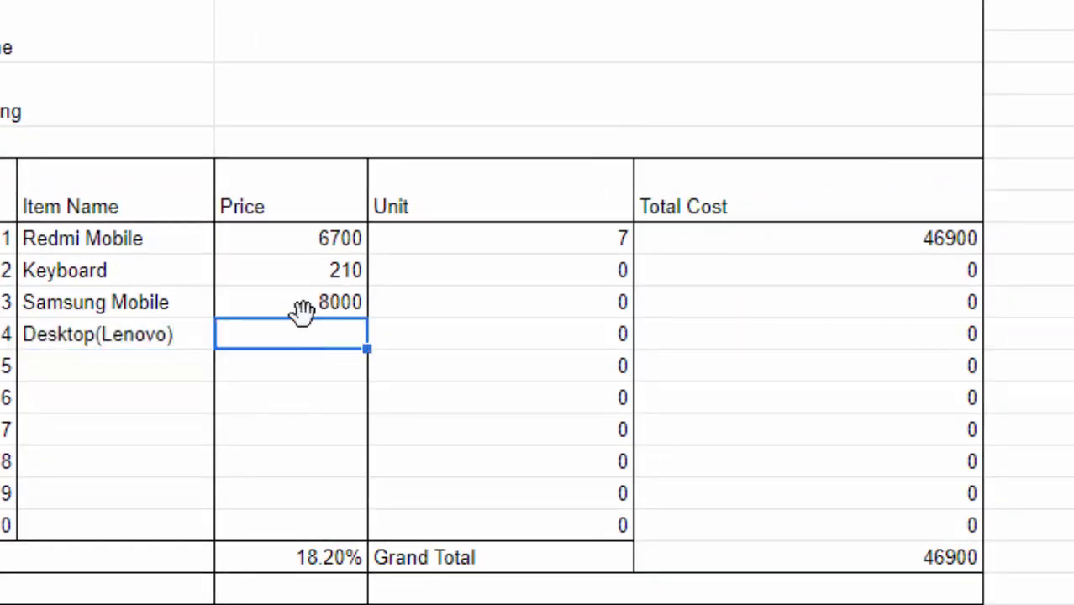
pyautogui.write('32')
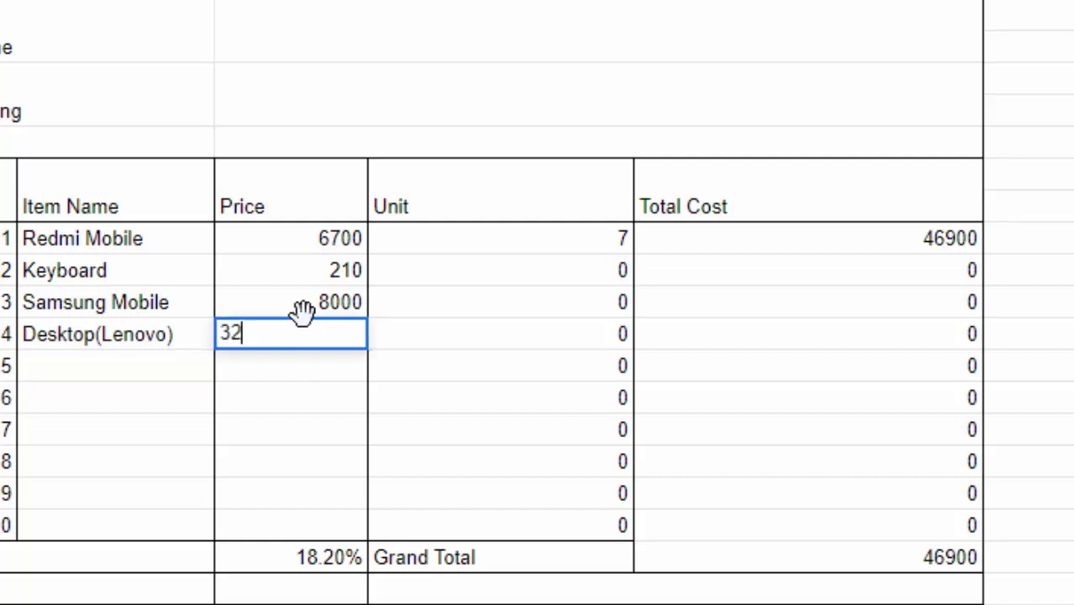
pyautogui.write('000')
pyautogui.moveTo(432, 365); pyautogui.dragTo(438, 332)
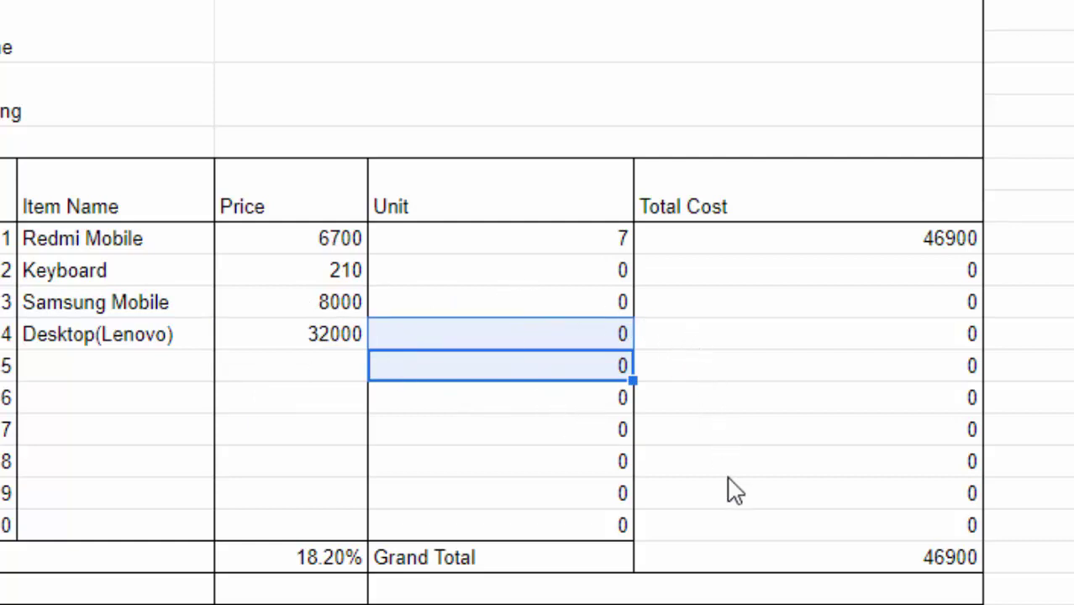
# Enter the GST Amount formula: Grand Total 46900 times the 18.20% rate, showing 8535.8.
pyautogui.click(286, 596)
pyautogui.write('=')
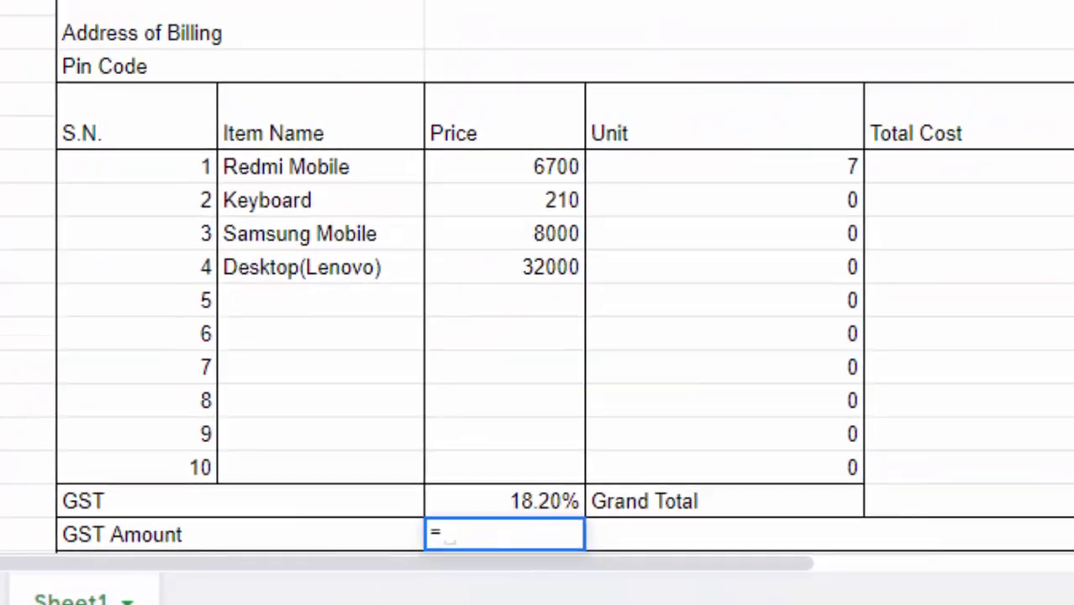
pyautogui.click(808, 416)
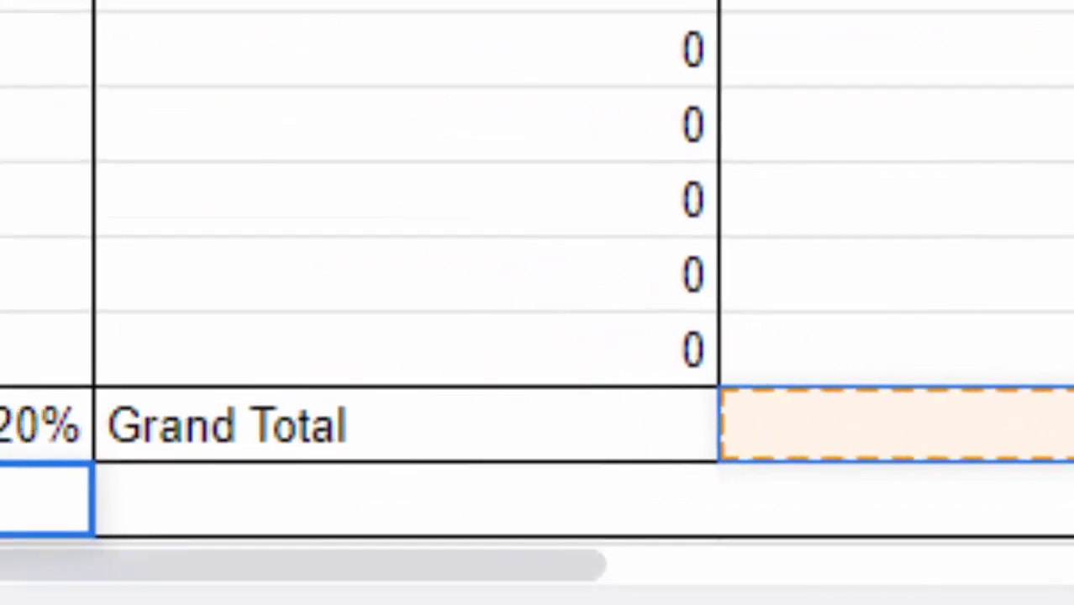
pyautogui.write('*')
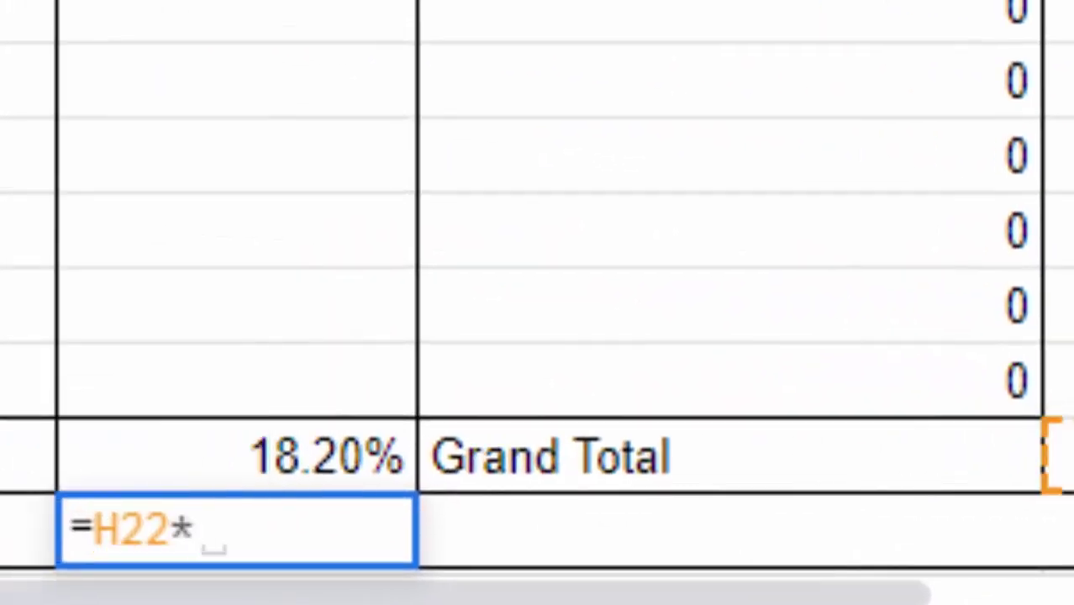
pyautogui.write('F21')
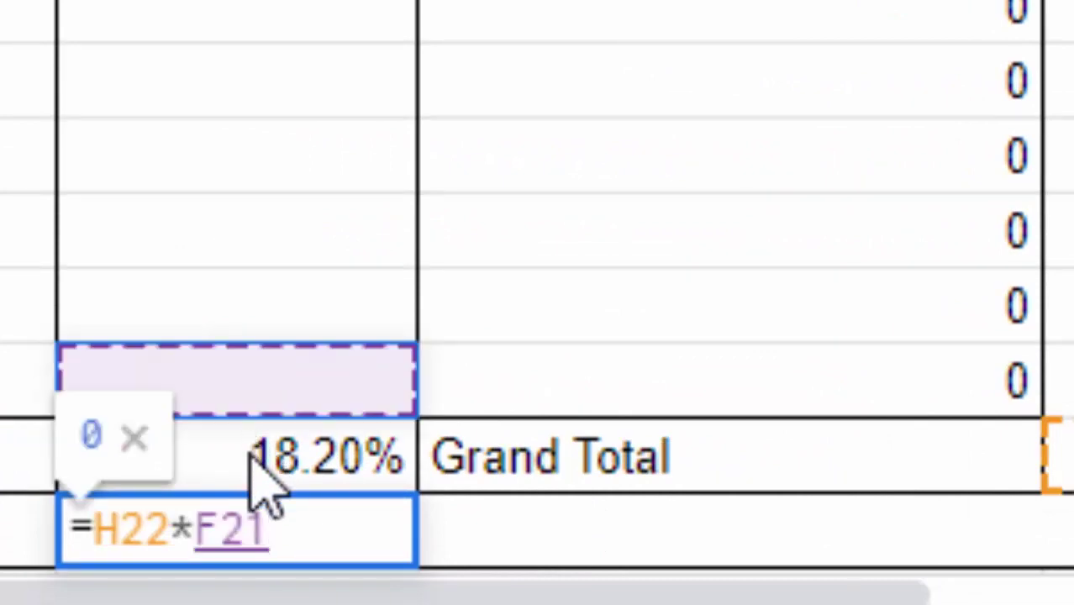
pyautogui.click(254, 464)
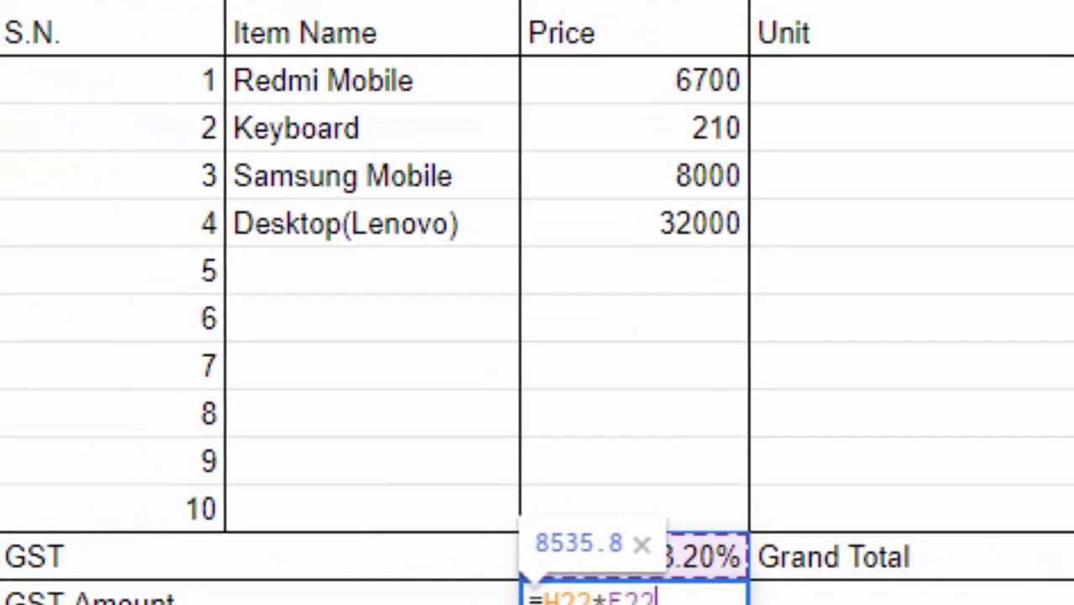
pyautogui.press('Return')
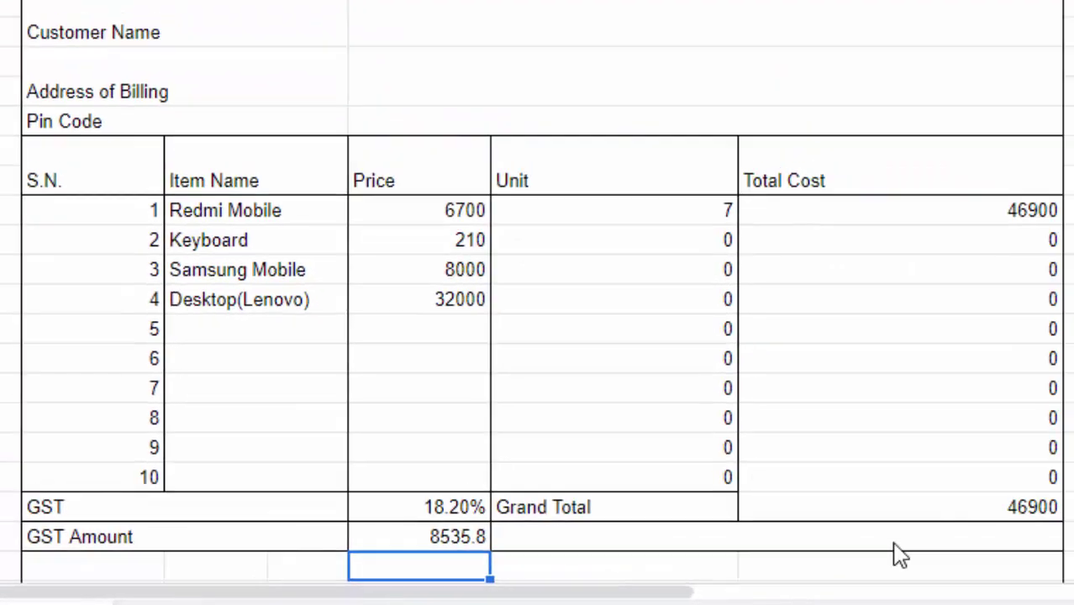
# Add a border to the Grand Total cell holding 46900.
pyautogui.click(793, 519)
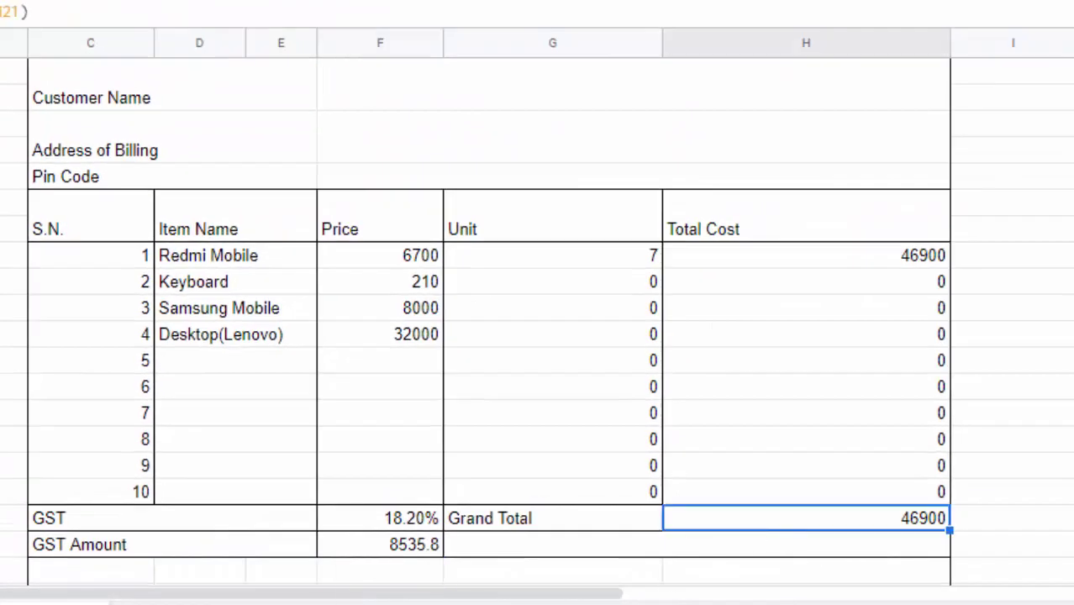
pyautogui.click(782, 19)
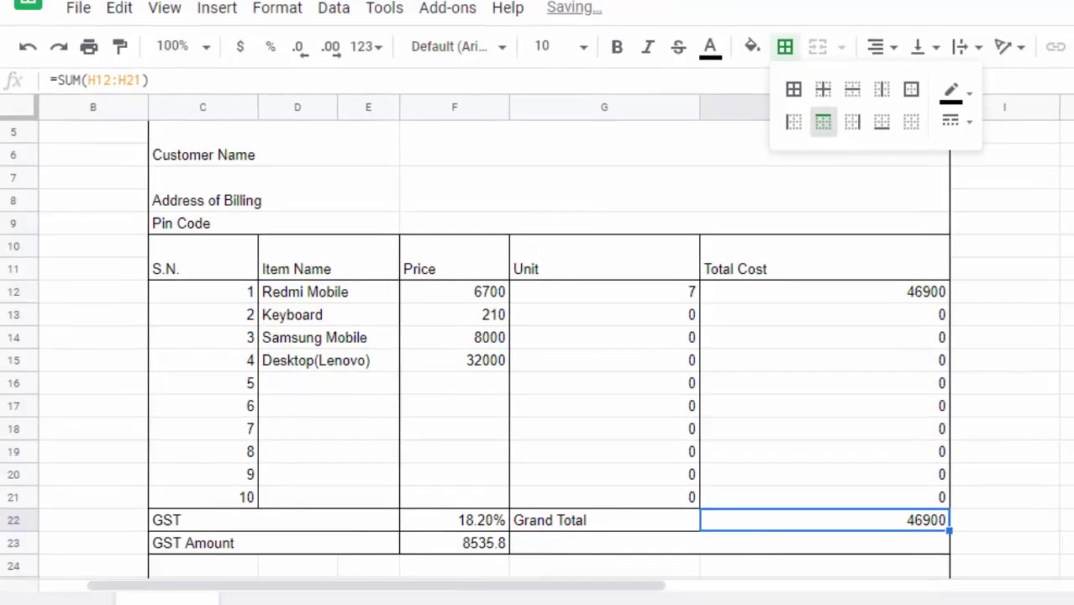
pyautogui.click(836, 125)
pyautogui.scroll(2, 821, 543)
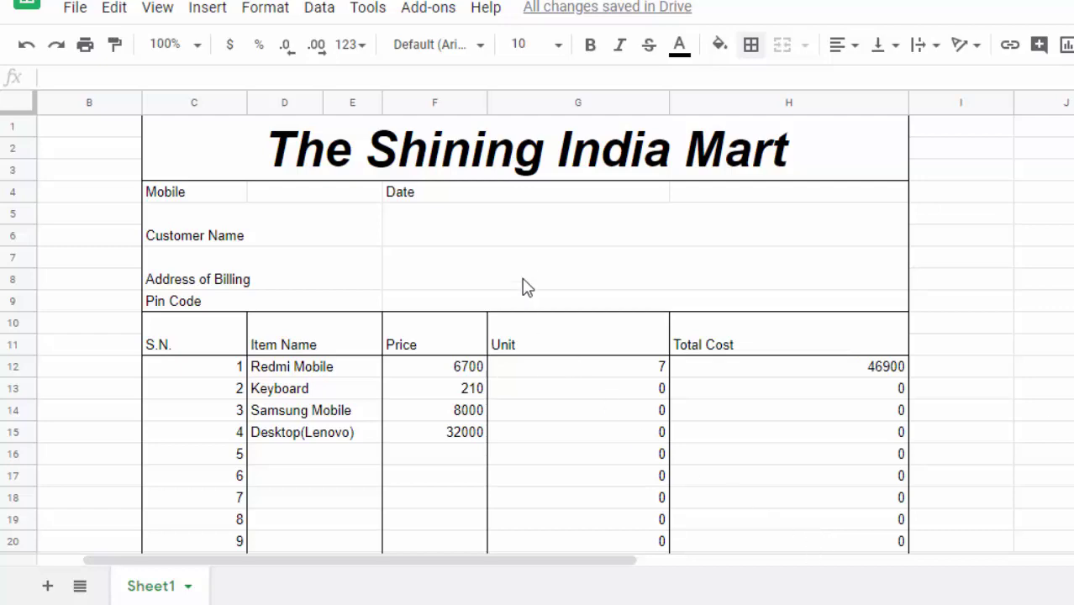
pyautogui.click(538, 250)
pyautogui.click(724, 193)
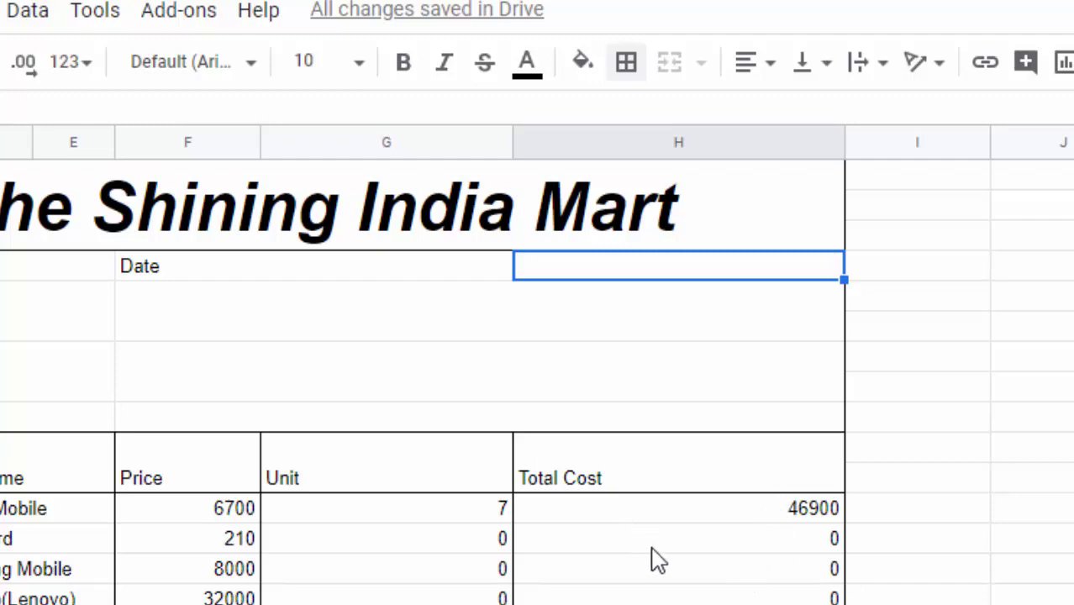
pyautogui.scroll(-1, 658, 561)
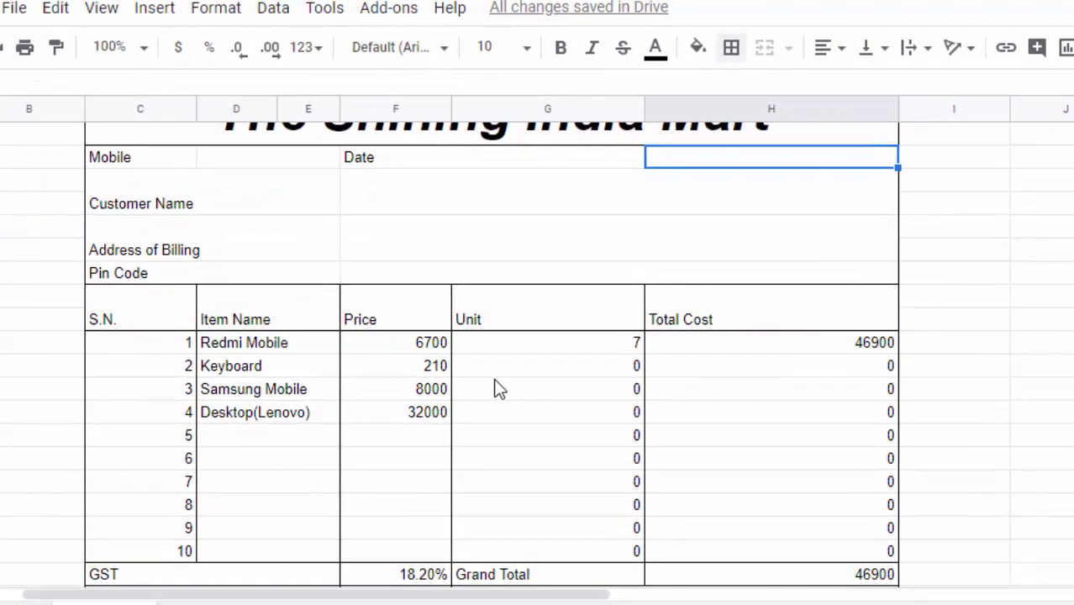
# Set Keyboard's units to 3, giving Total Cost 630 and GST Amount 8650.46.
pyautogui.click(578, 370)
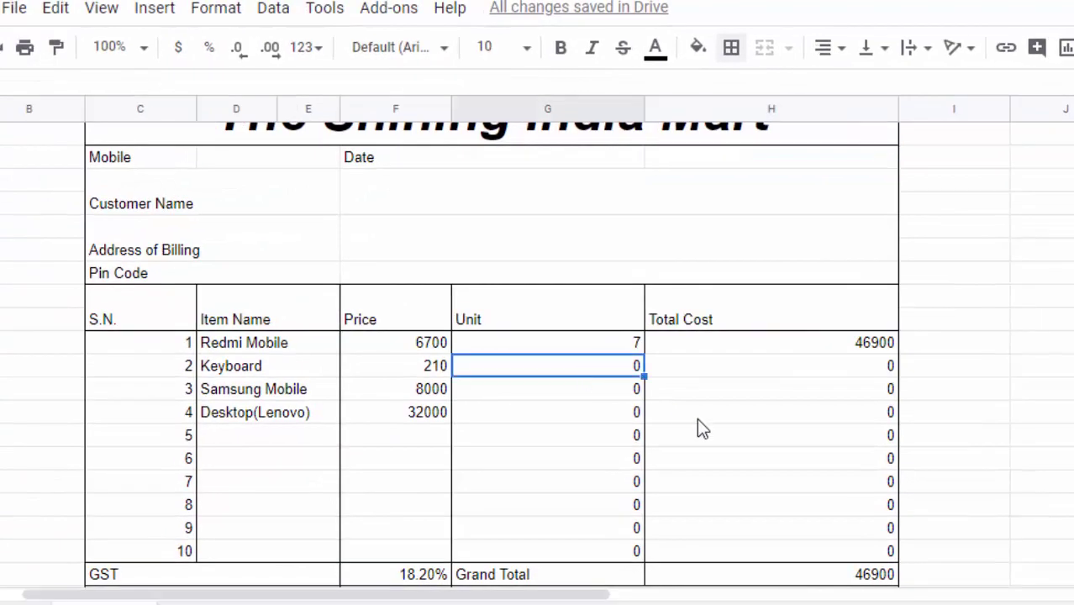
pyautogui.write('3')
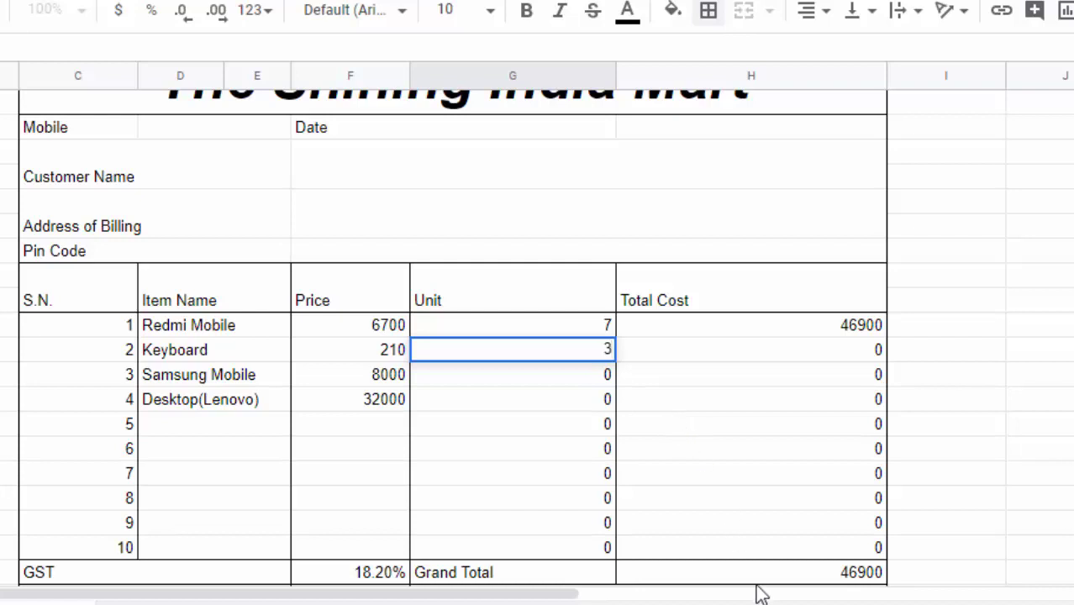
pyautogui.scroll(-3, 761, 592)
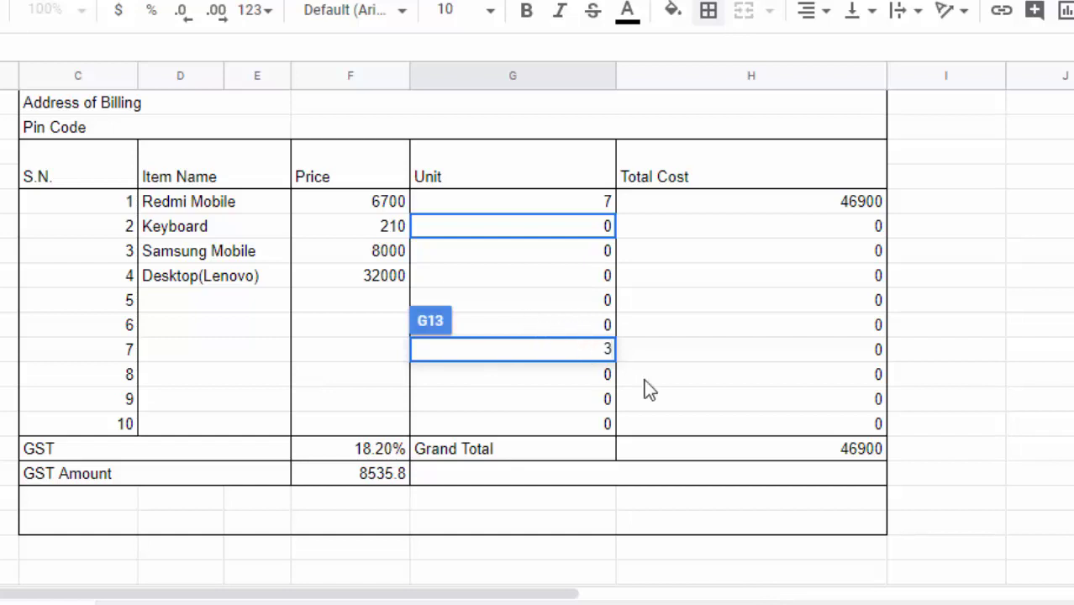
pyautogui.press('BackSpace')
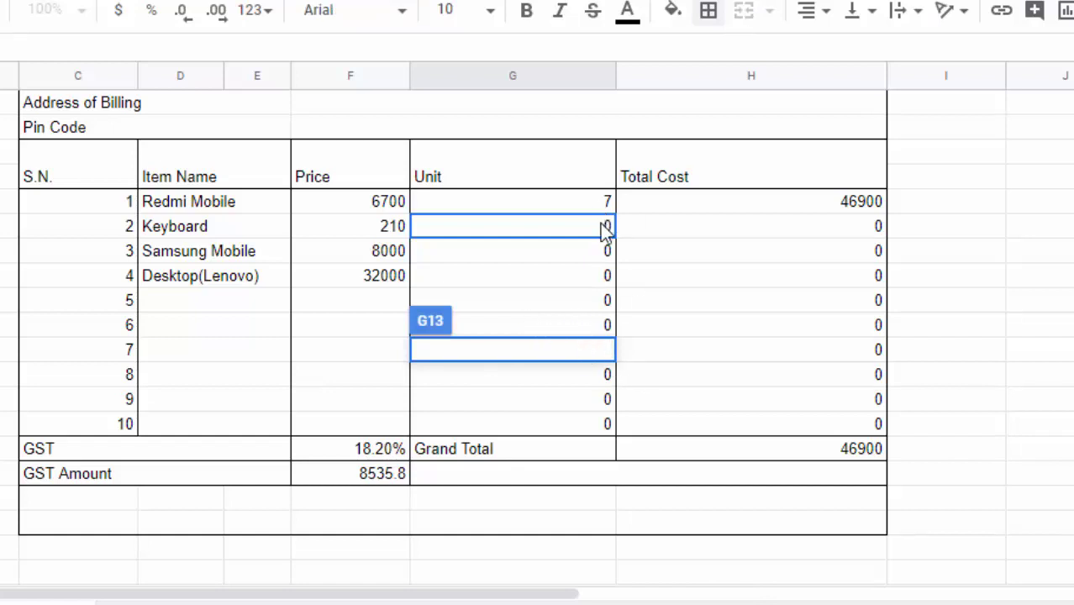
pyautogui.click(700, 301)
pyautogui.click(585, 230)
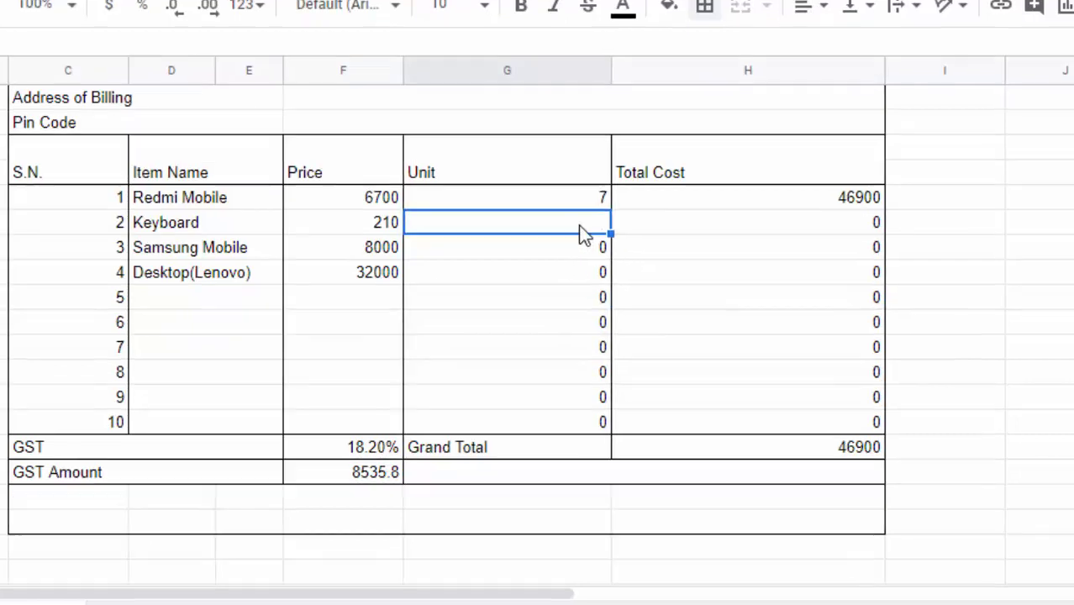
pyautogui.write('3')
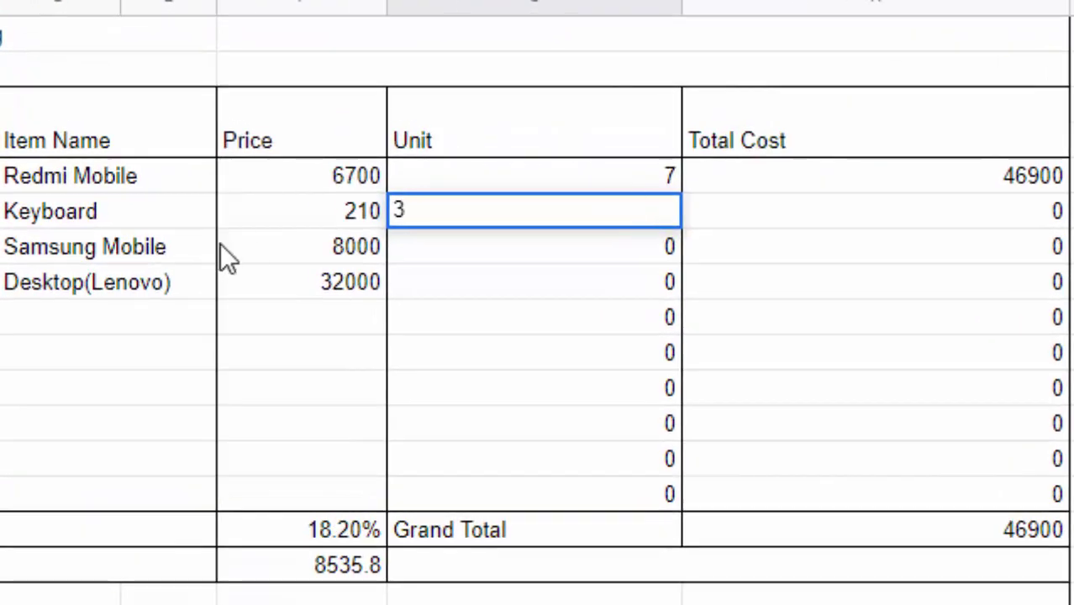
pyautogui.click(451, 245)
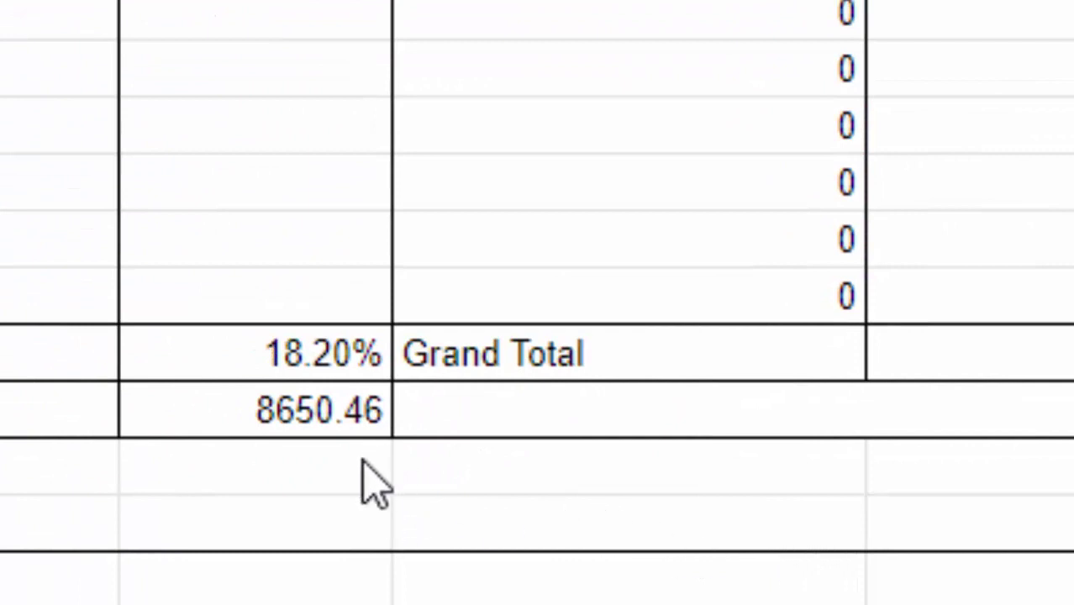
# Merge the two empty rows below GST Amount across the invoice and enter 'Thank you for Shopping'.
pyautogui.click(410, 486)
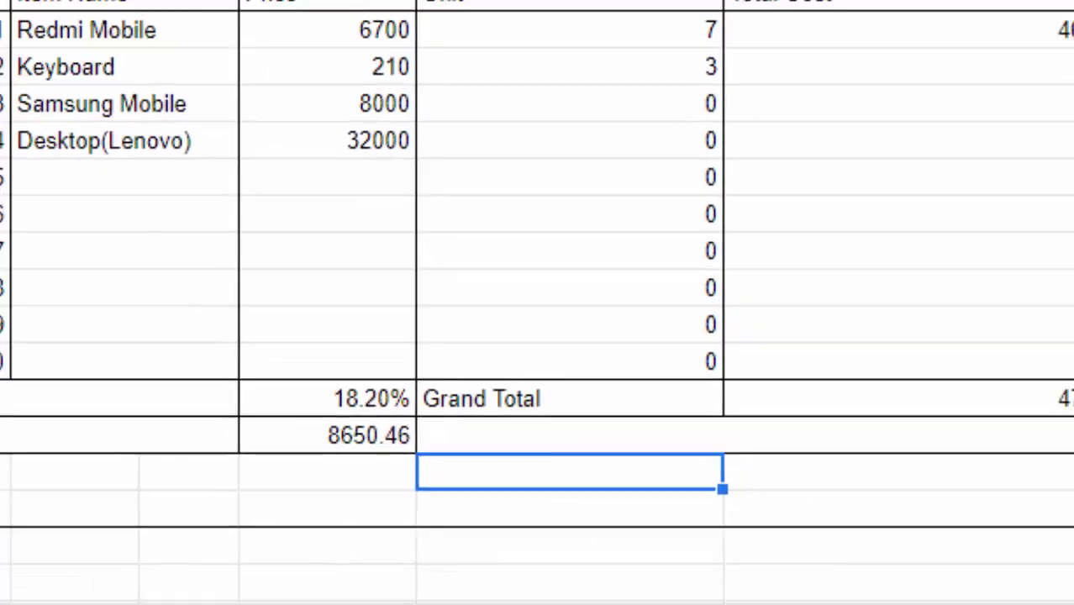
pyautogui.moveTo(95, 480)
pyautogui.mouseDown()
pyautogui.moveTo(465, 518)
pyautogui.moveTo(828, 505)
pyautogui.mouseUp()
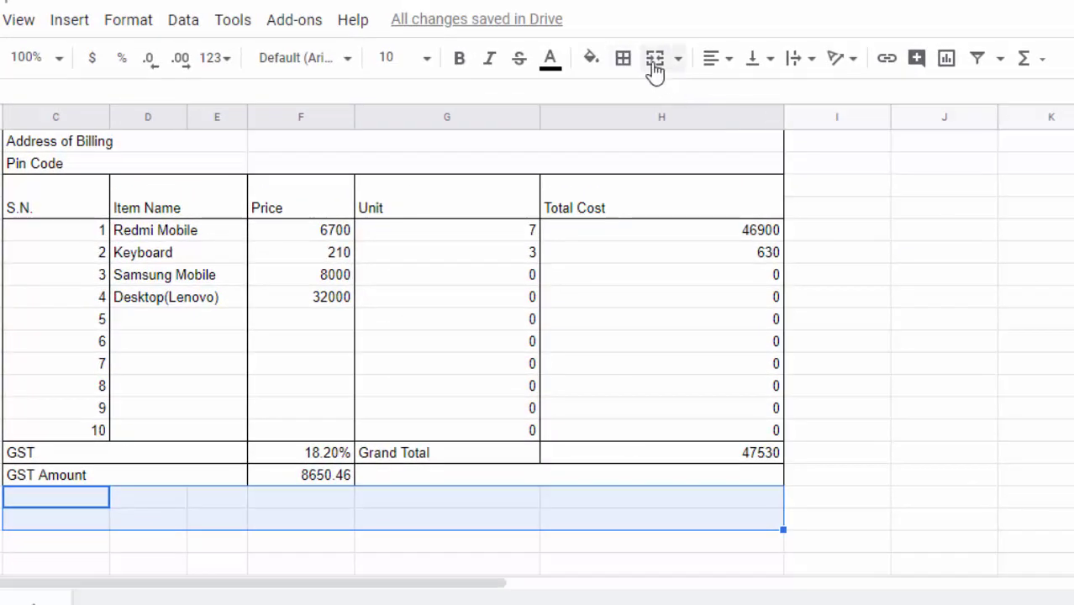
pyautogui.click(654, 59)
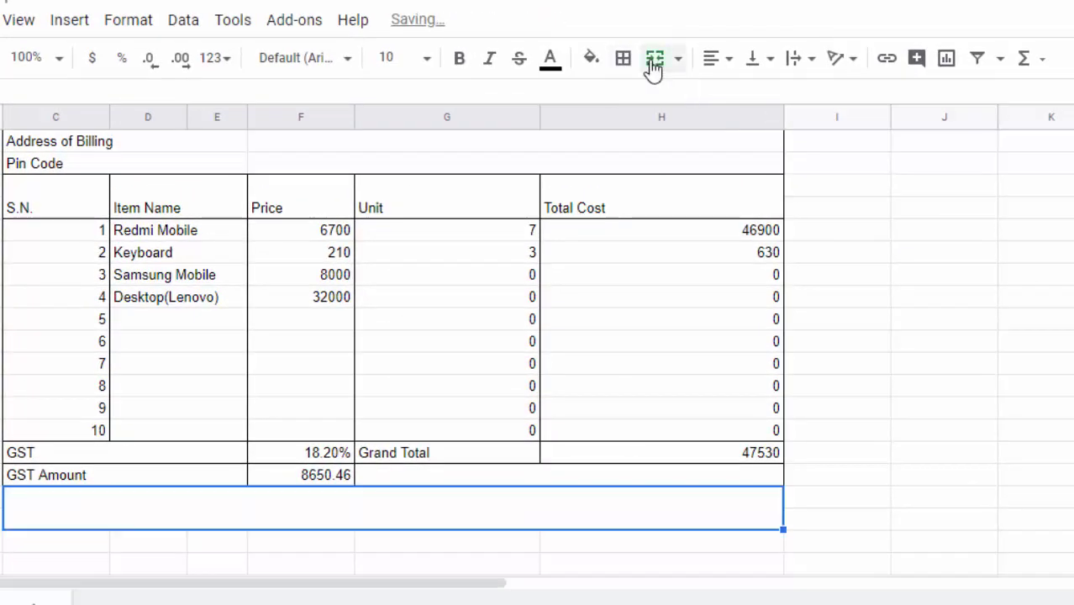
pyautogui.doubleClick(261, 504)
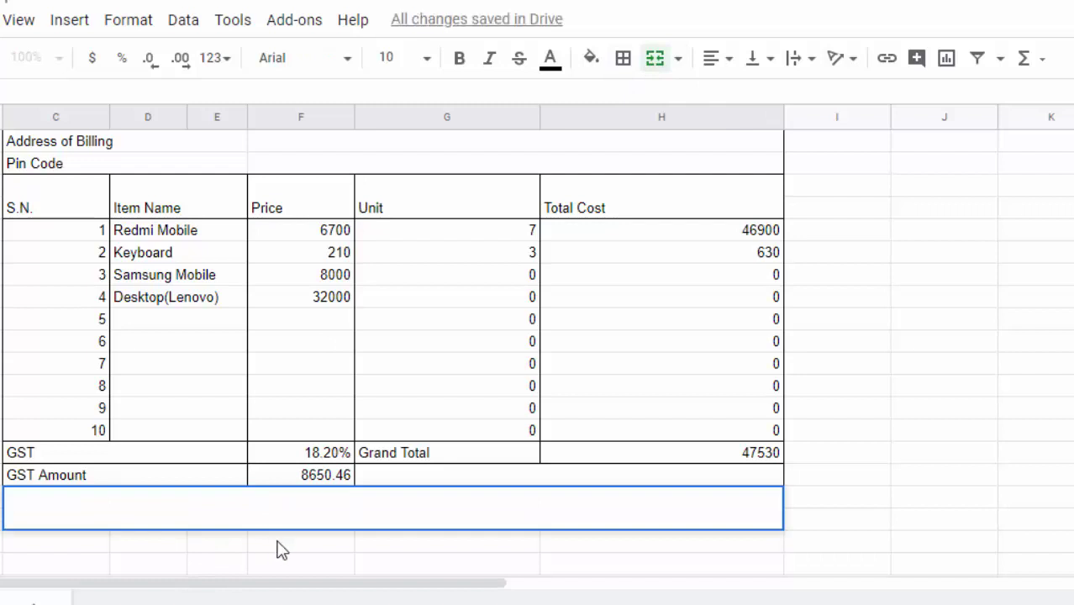
pyautogui.write('Thank you for Shopping')
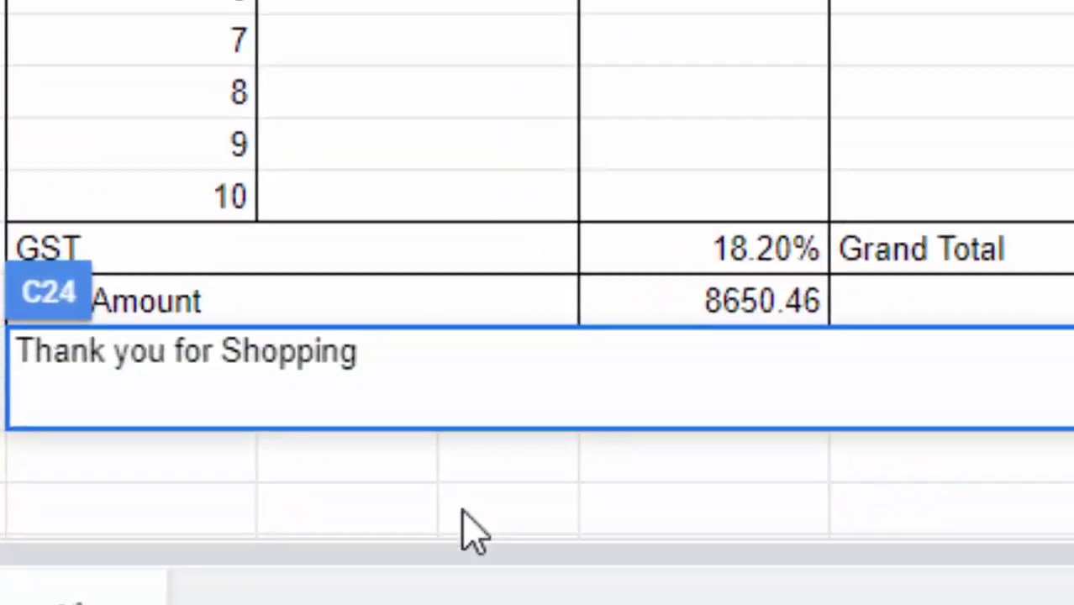
pyautogui.click(217, 546)
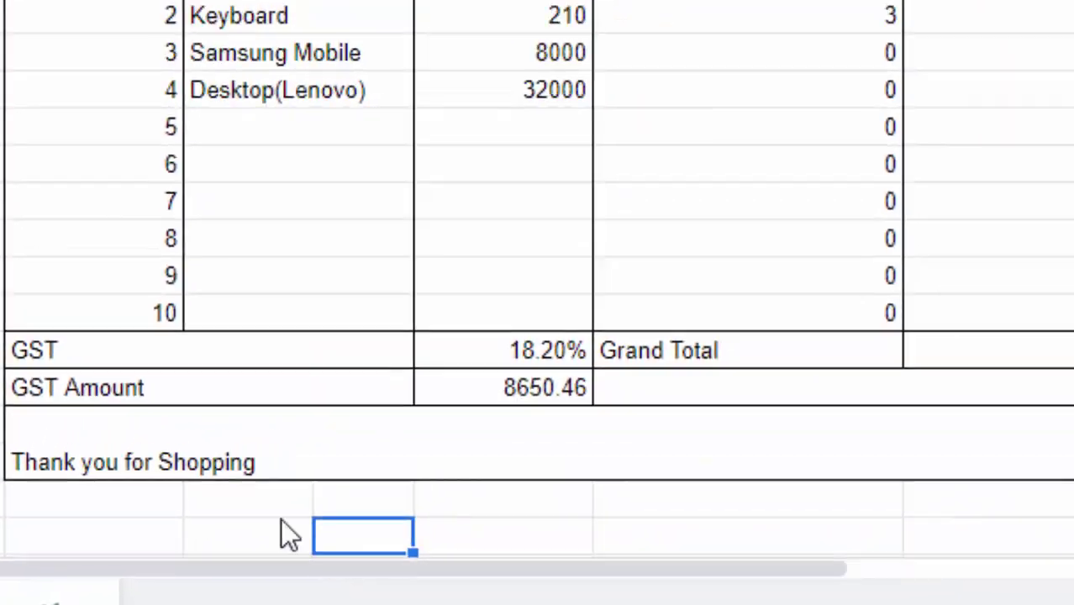
# Make the footer text centred, bold and size 18.
pyautogui.click(226, 461)
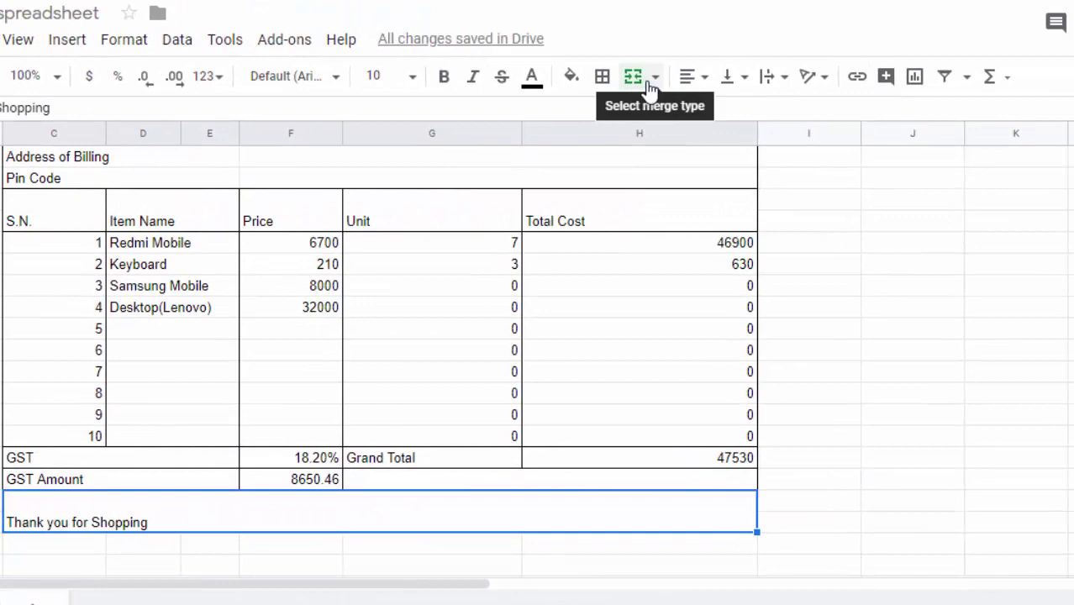
pyautogui.click(705, 80)
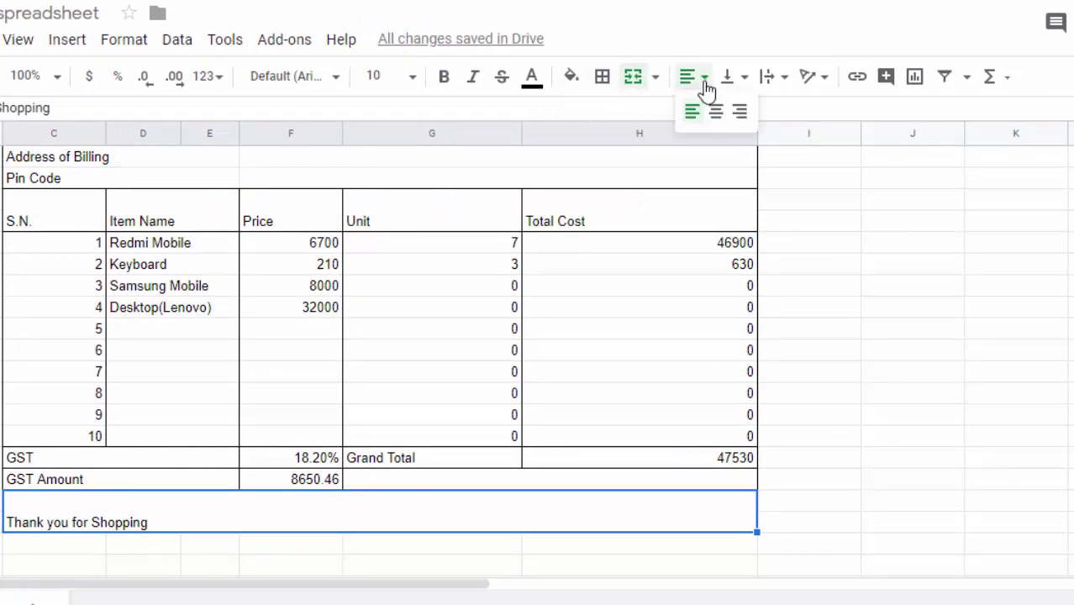
pyautogui.click(716, 111)
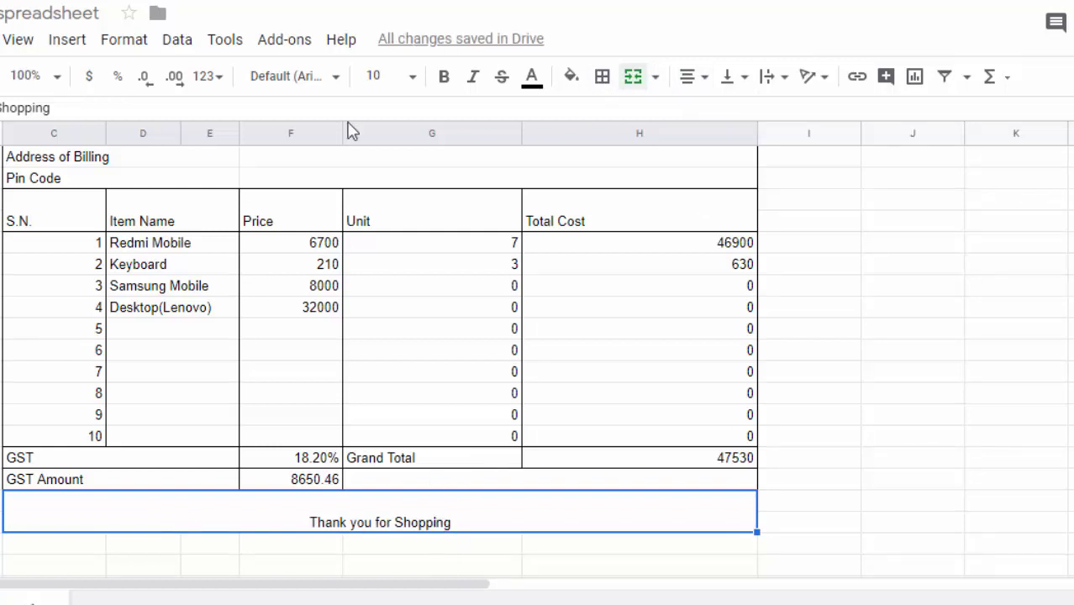
pyautogui.click(443, 76)
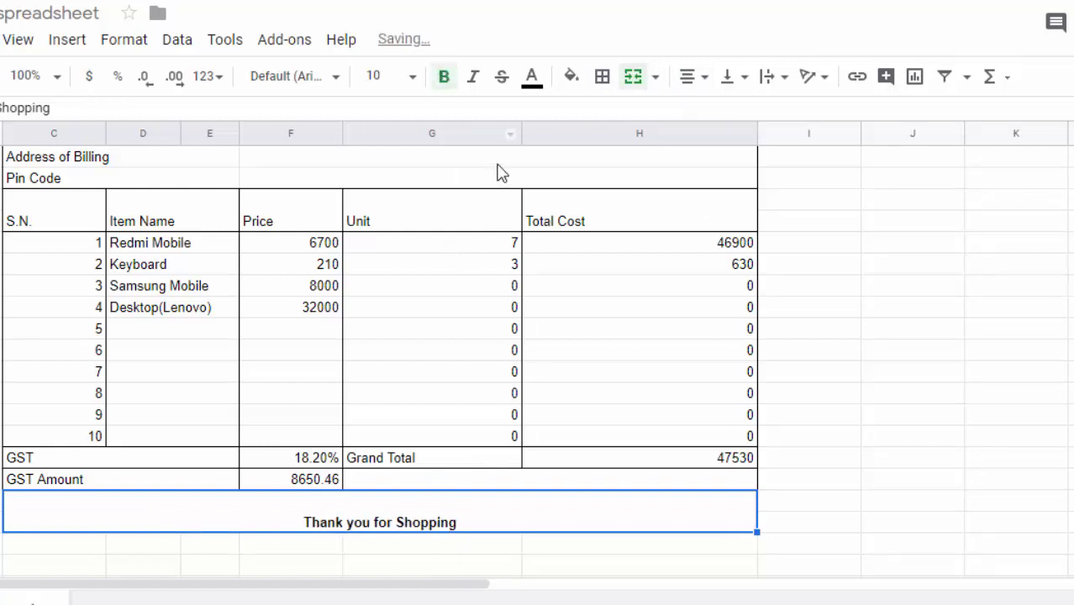
pyautogui.click(411, 78)
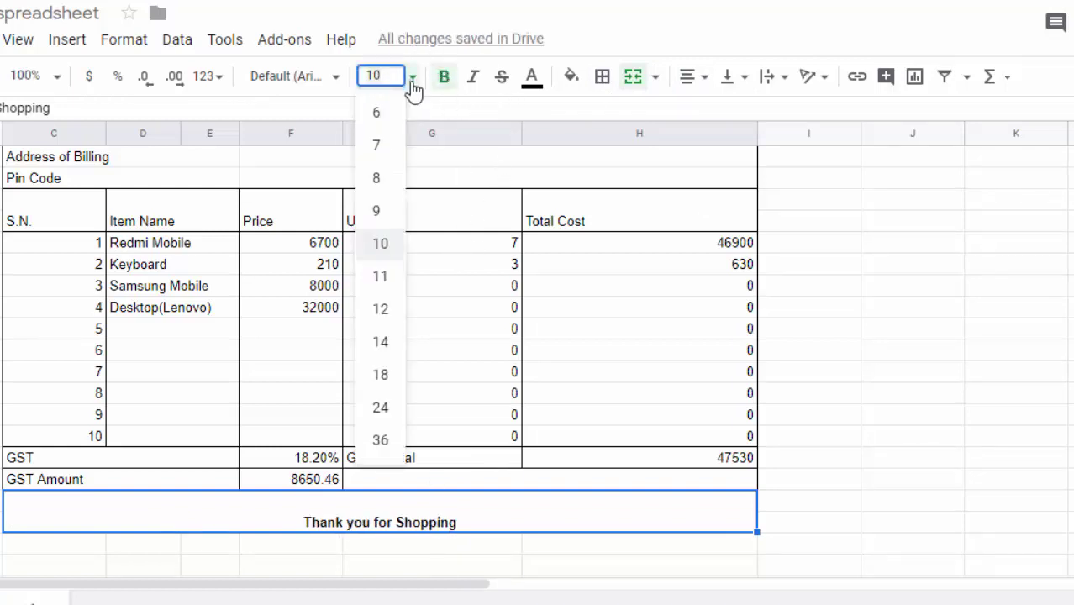
pyautogui.click(380, 374)
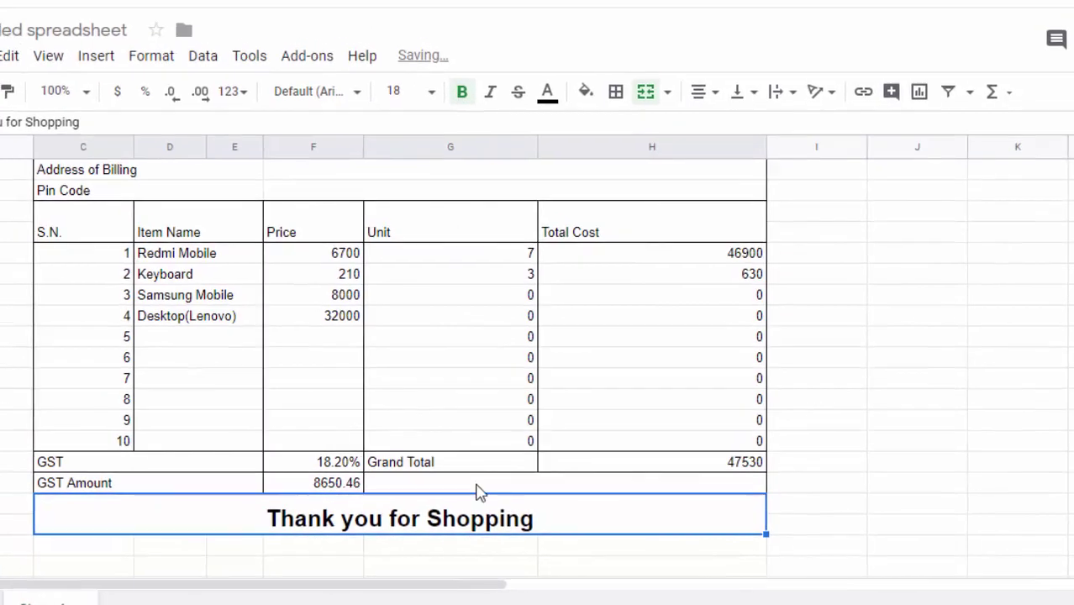
pyautogui.click(820, 570)
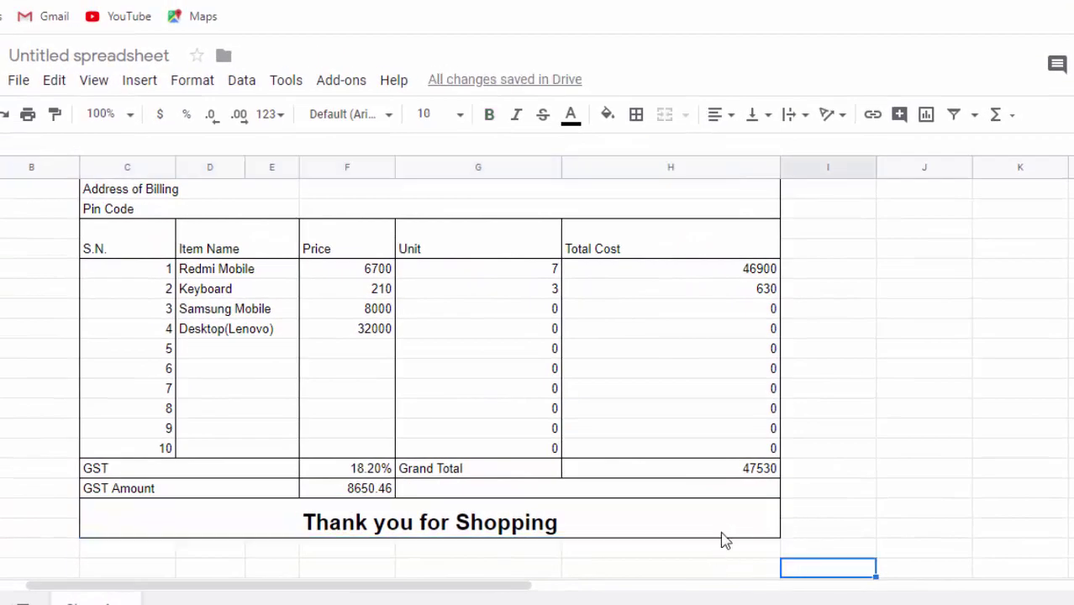
# Centre-align all headings and values in the invoice item table.
pyautogui.scroll(1, 711, 535)
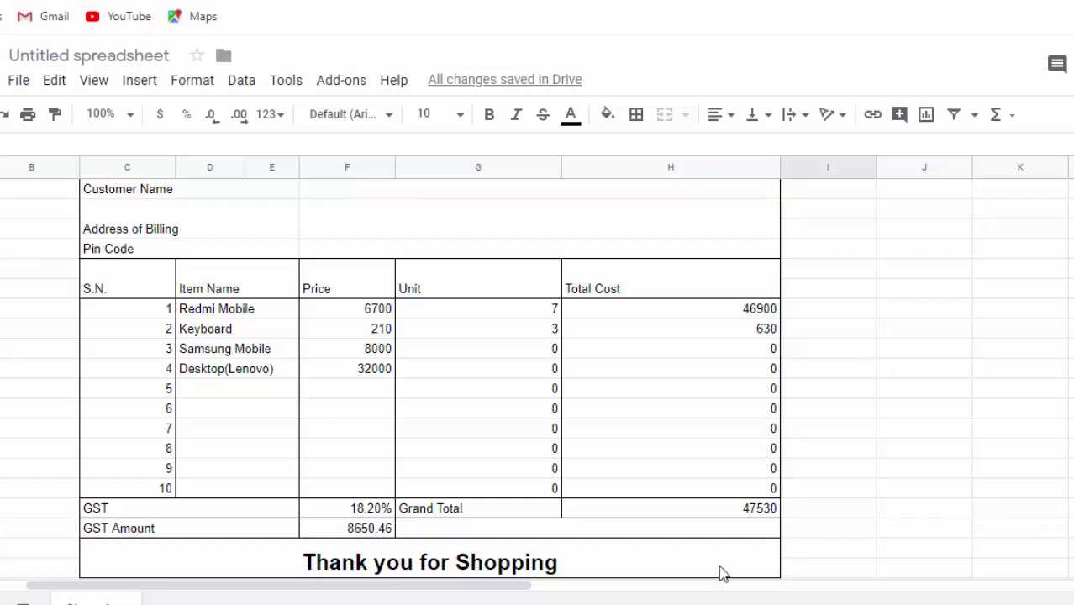
pyautogui.moveTo(576, 559); pyautogui.dragTo(202, 289)
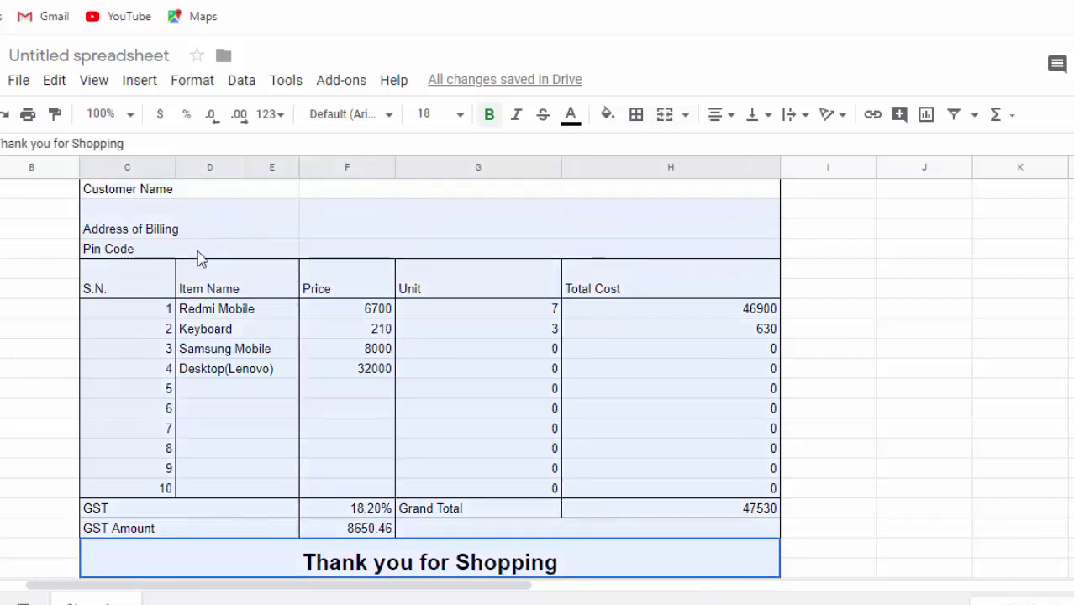
pyautogui.moveTo(201, 309)
pyautogui.mouseDown()
pyautogui.moveTo(211, 322)
pyautogui.moveTo(204, 288)
pyautogui.mouseUp()
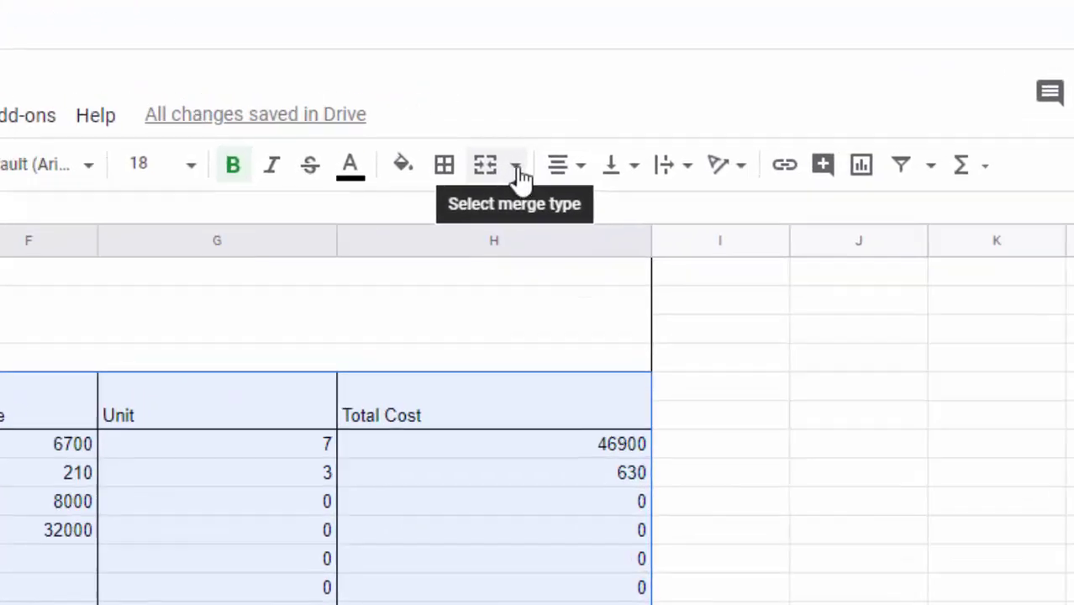
pyautogui.click(450, 207)
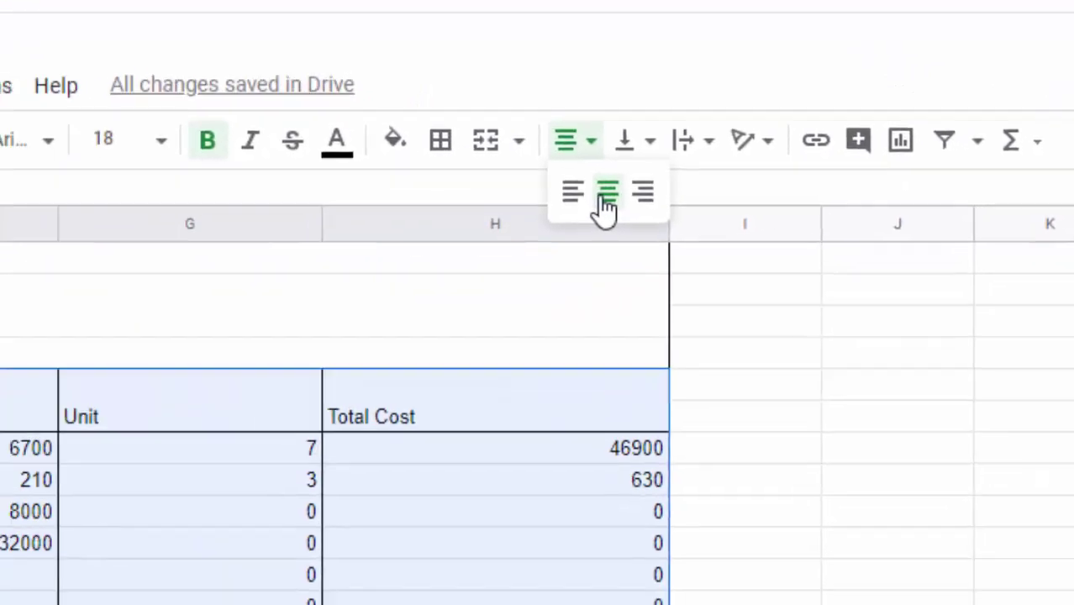
pyautogui.click(607, 193)
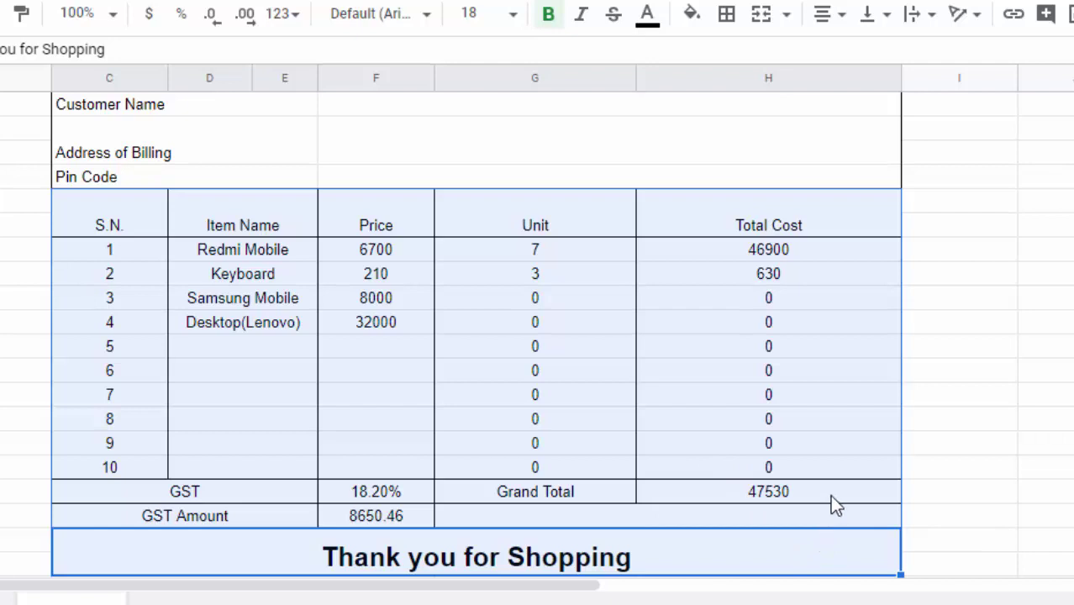
# Make the GST, GST Amount and Grand Total rows bold.
pyautogui.moveTo(829, 495)
pyautogui.mouseDown()
pyautogui.moveTo(201, 532)
pyautogui.moveTo(202, 515)
pyautogui.mouseUp()
pyautogui.hotkey('ctrl', 'b')
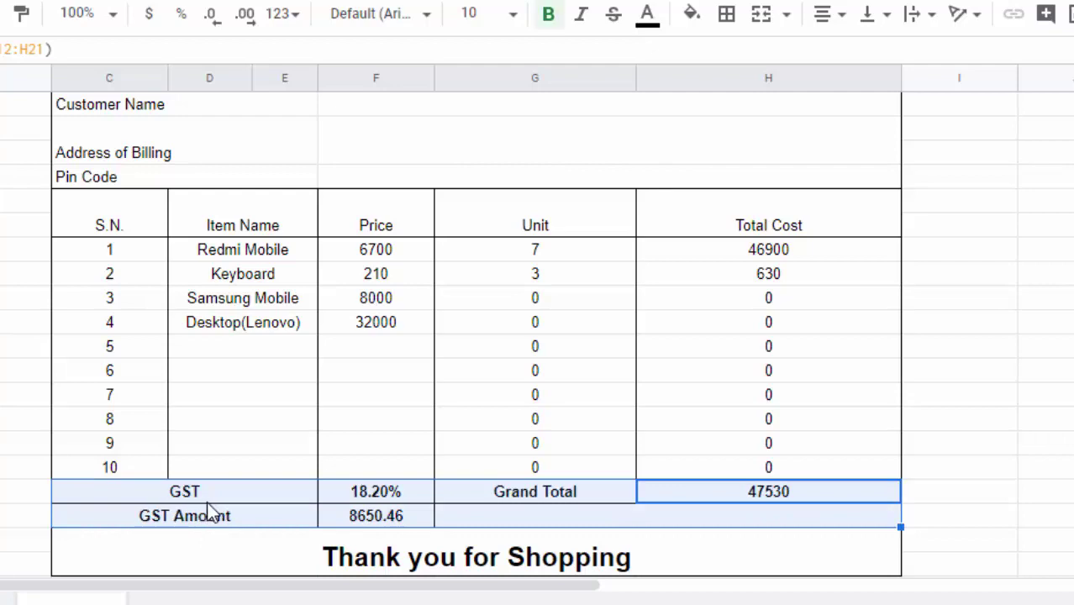
pyautogui.scroll(3, 463, 500)
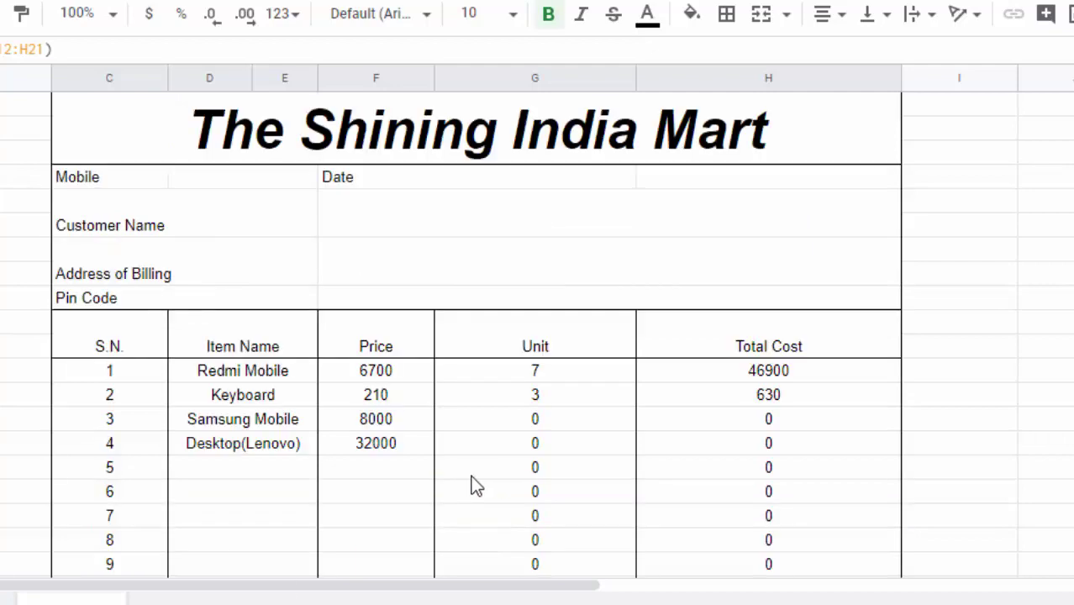
# Open the Print settings from the File menu to preview the invoice.
pyautogui.click(58, 69)
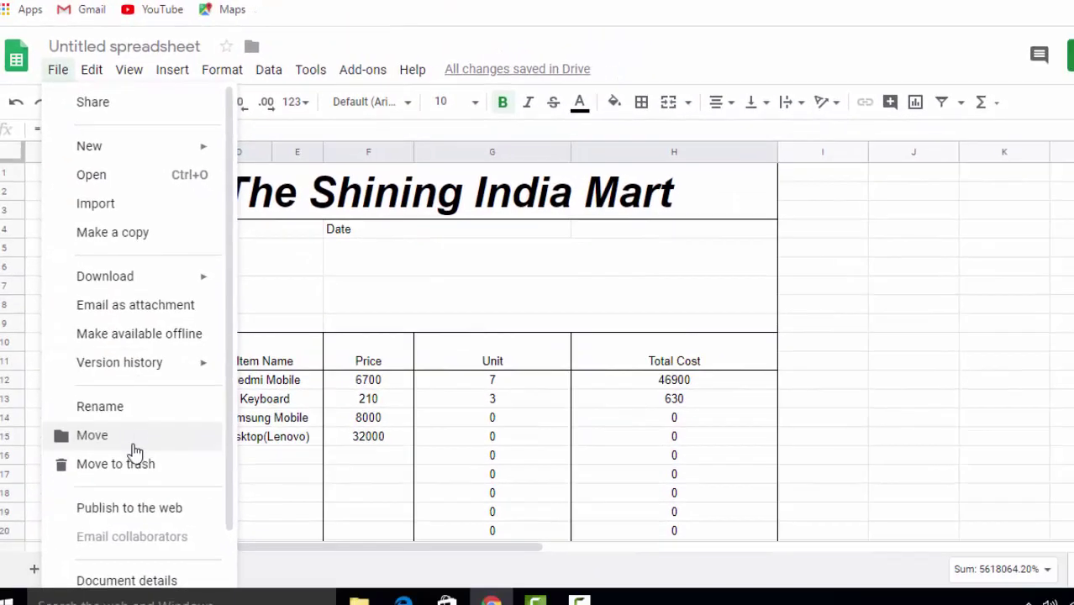
pyautogui.scroll(-2, 135, 452)
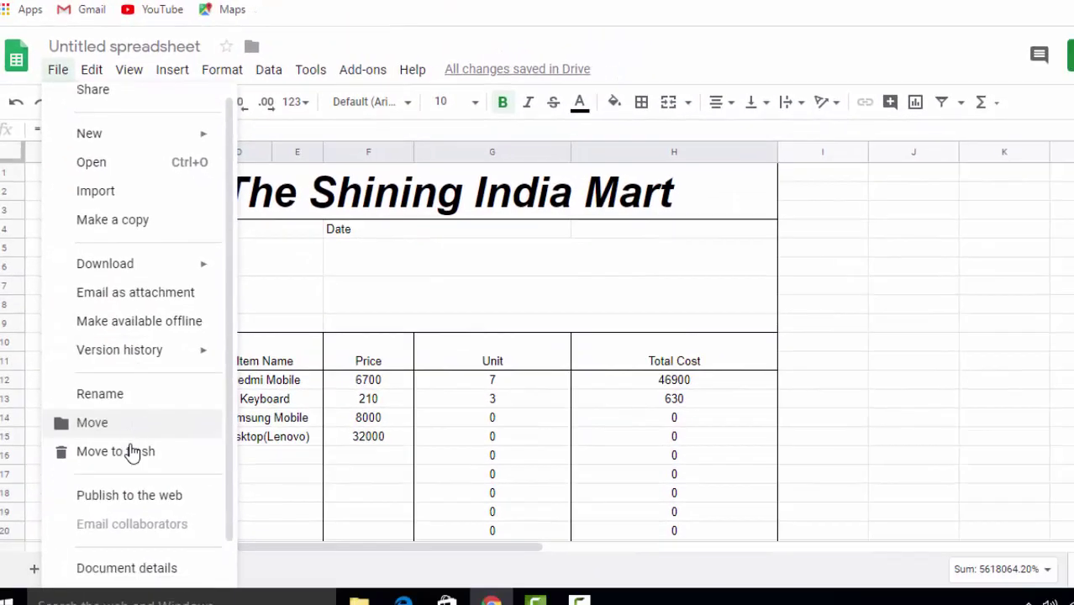
pyautogui.click(91, 575)
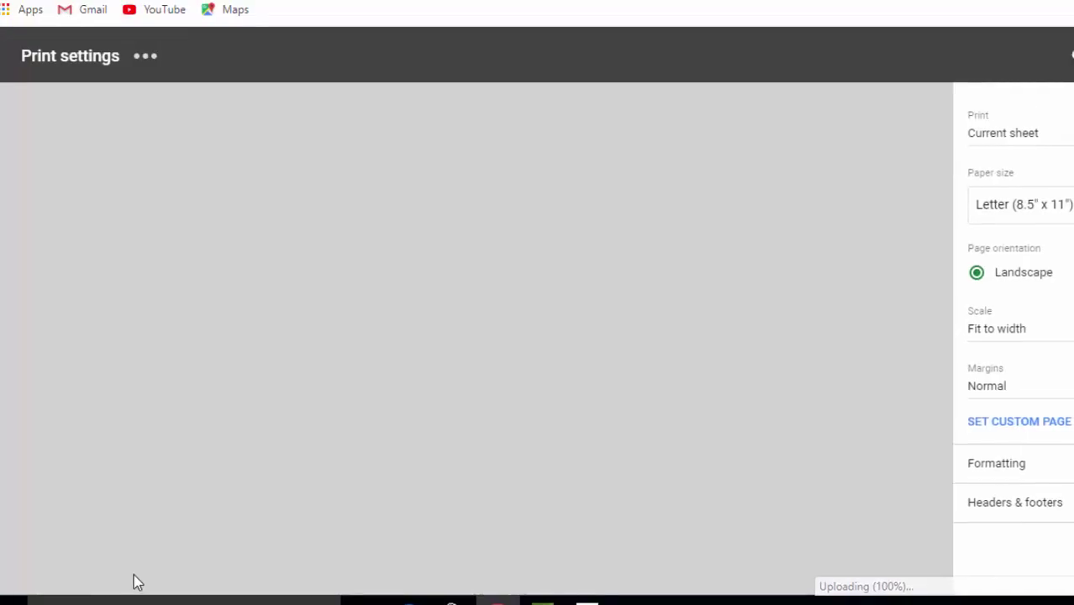